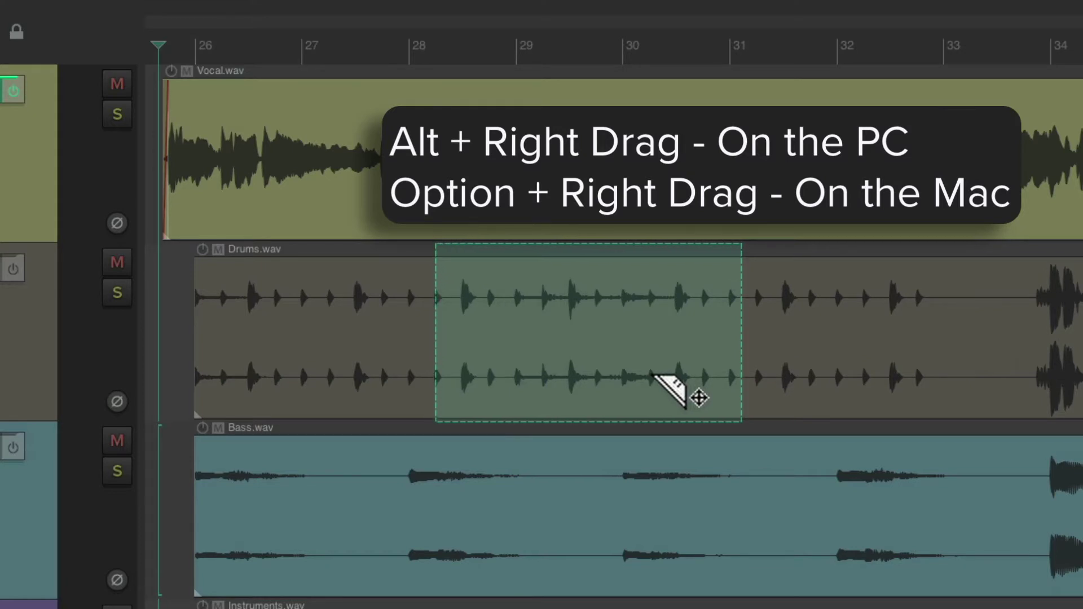
- Delete the razor-selected section of the Drums item, undo it, and repeat the deletion and undo once more
key(Delete)
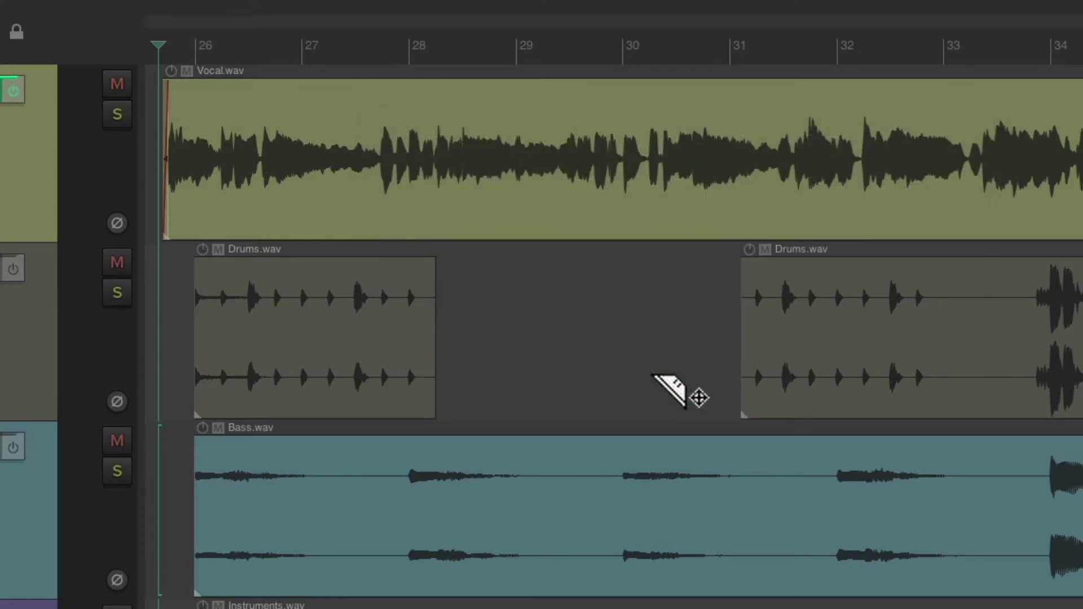
key(ctrl+z)
key(Delete)
key(ctrl+z)
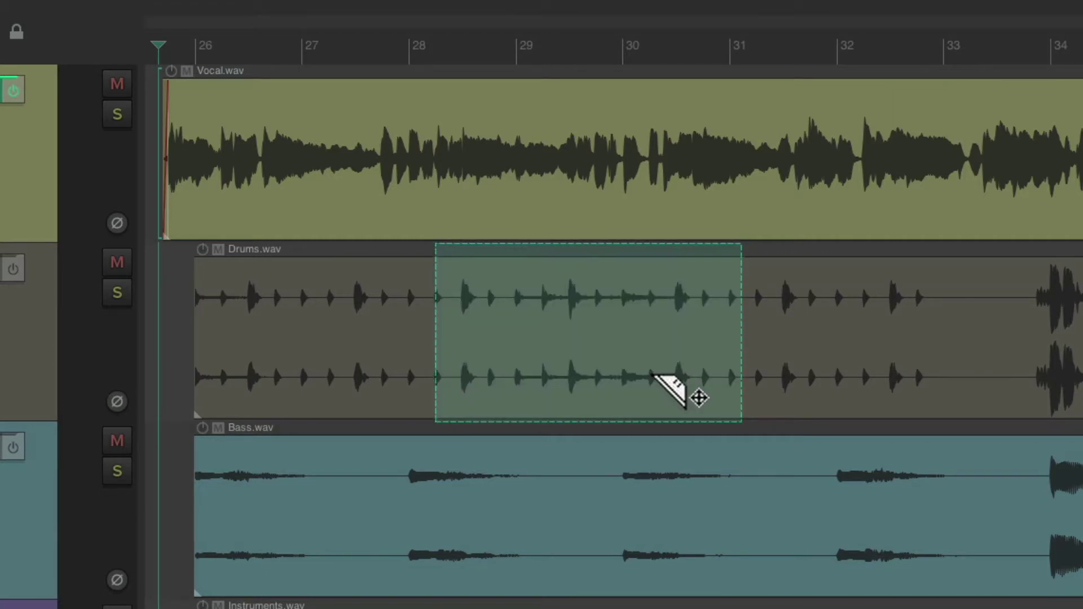
- Paste the drum section into the Bass track at about bar 29.7, and undo the paste
click(594, 477)
key(ctrl+v)
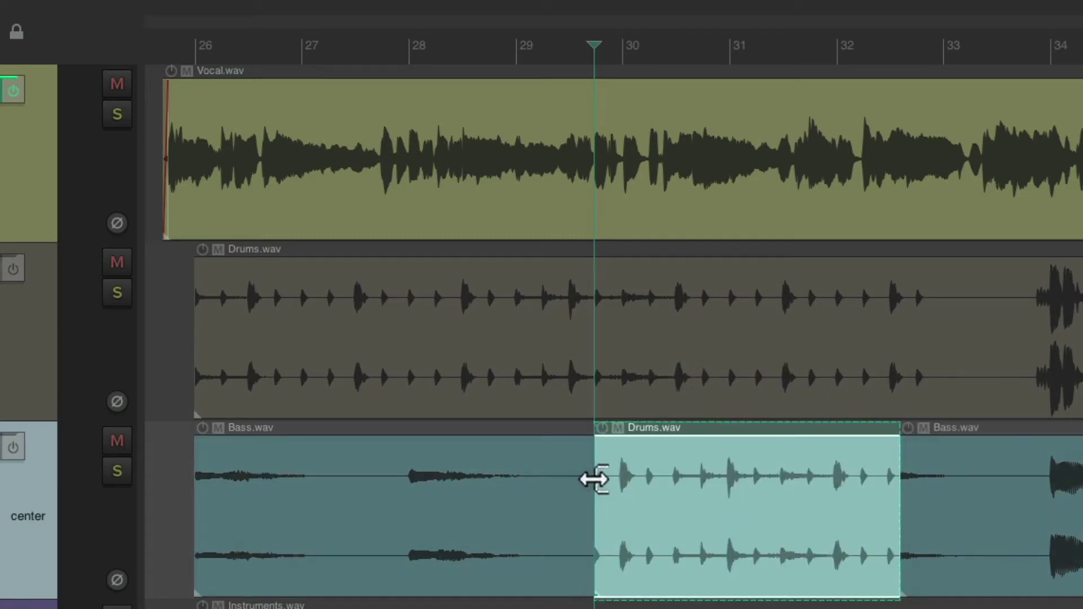
key(ctrl+z)
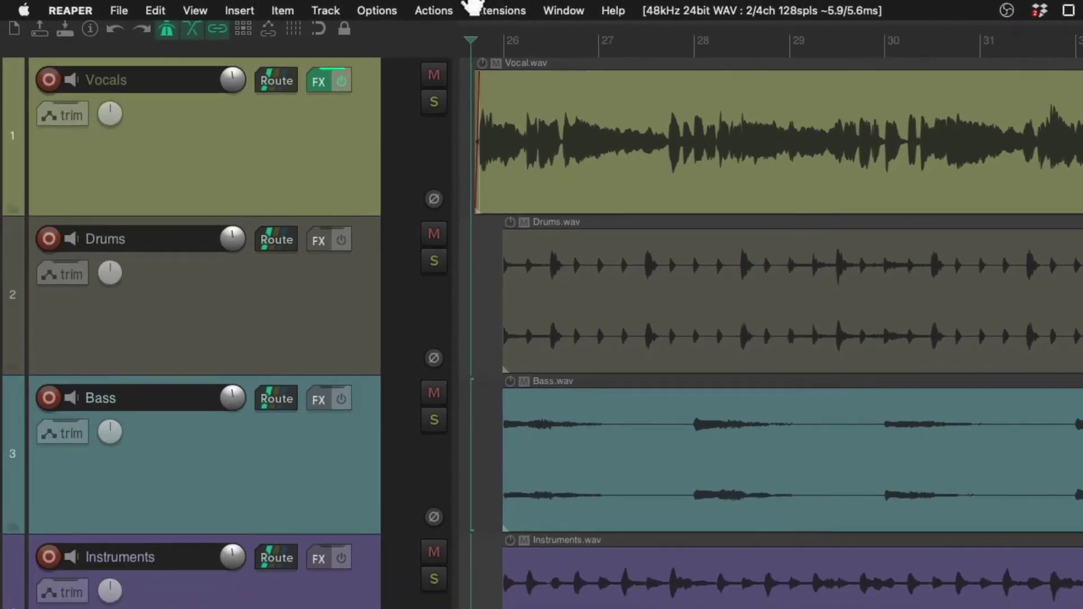
- Open the Mouse Modifiers page in the REAPER preferences
click(377, 10)
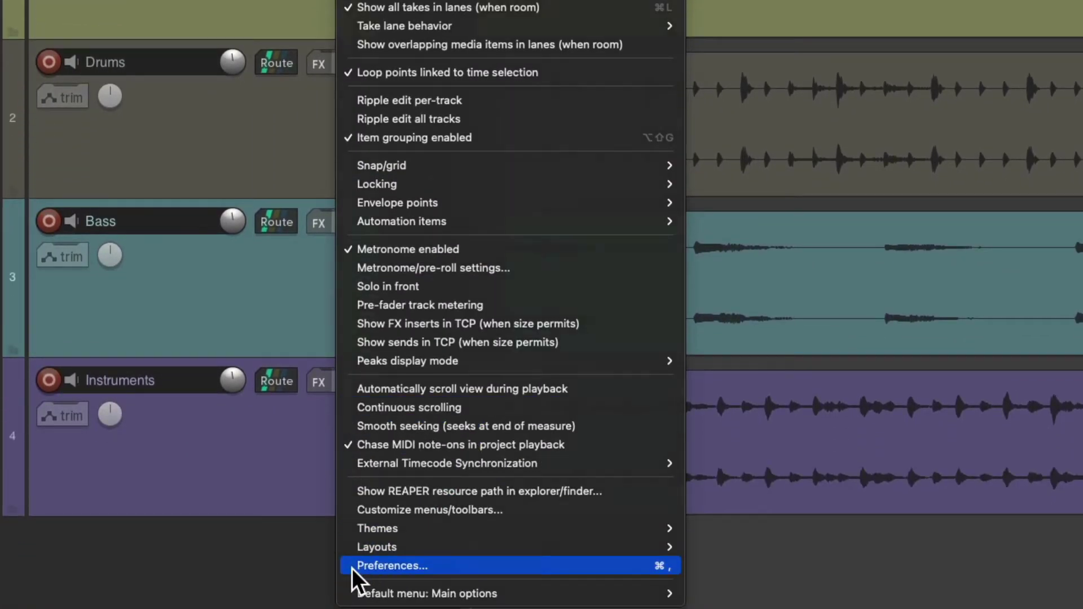
click(351, 568)
scroll(323, 282, down, 5)
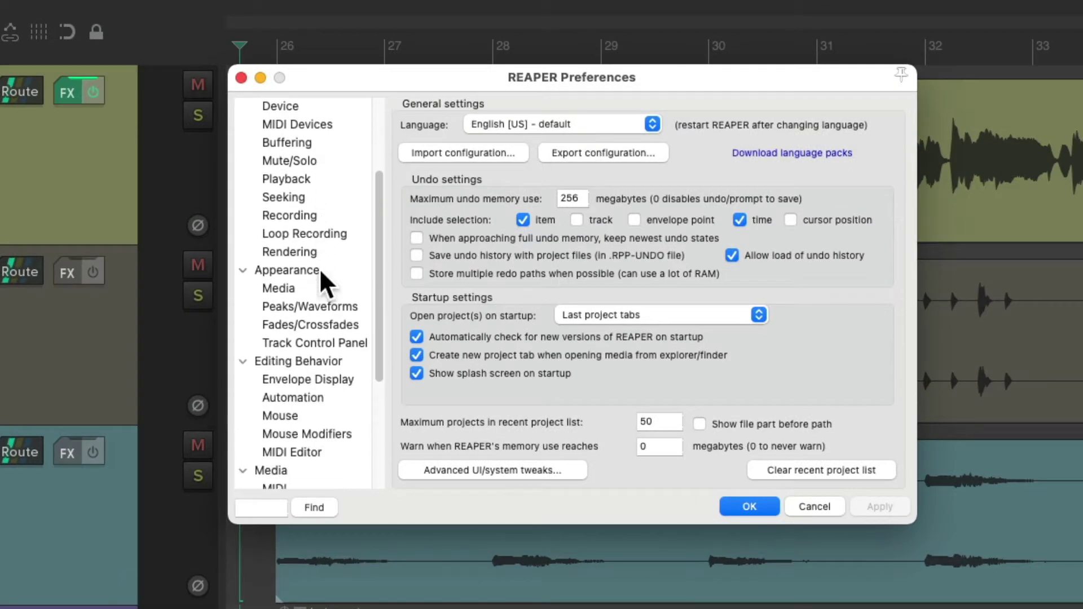
click(344, 372)
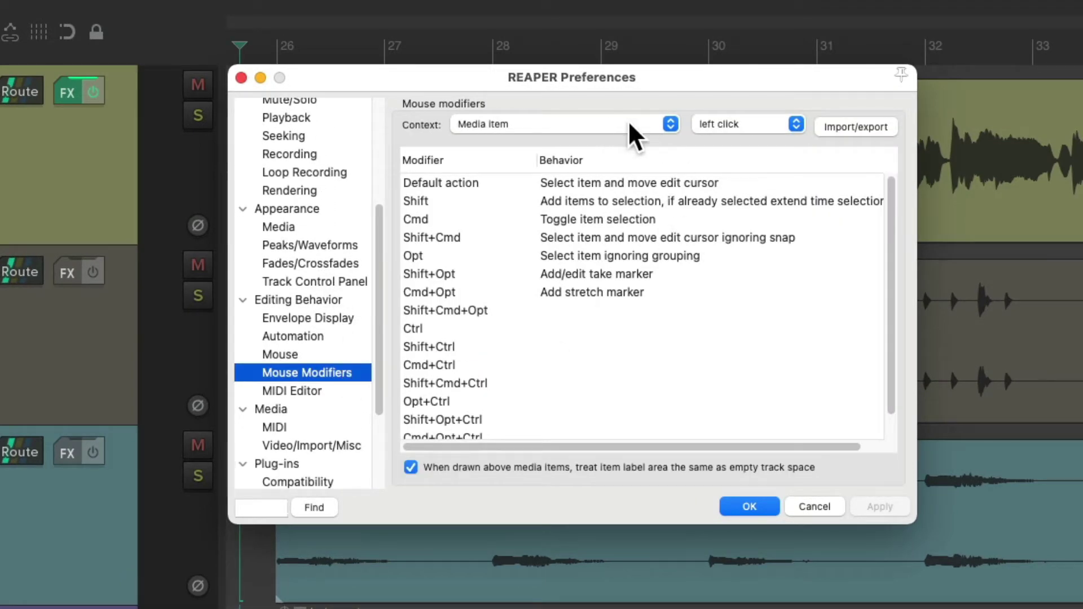
- Set the default left drag behavior for the Media item context to Create razor edit area
click(757, 126)
click(774, 145)
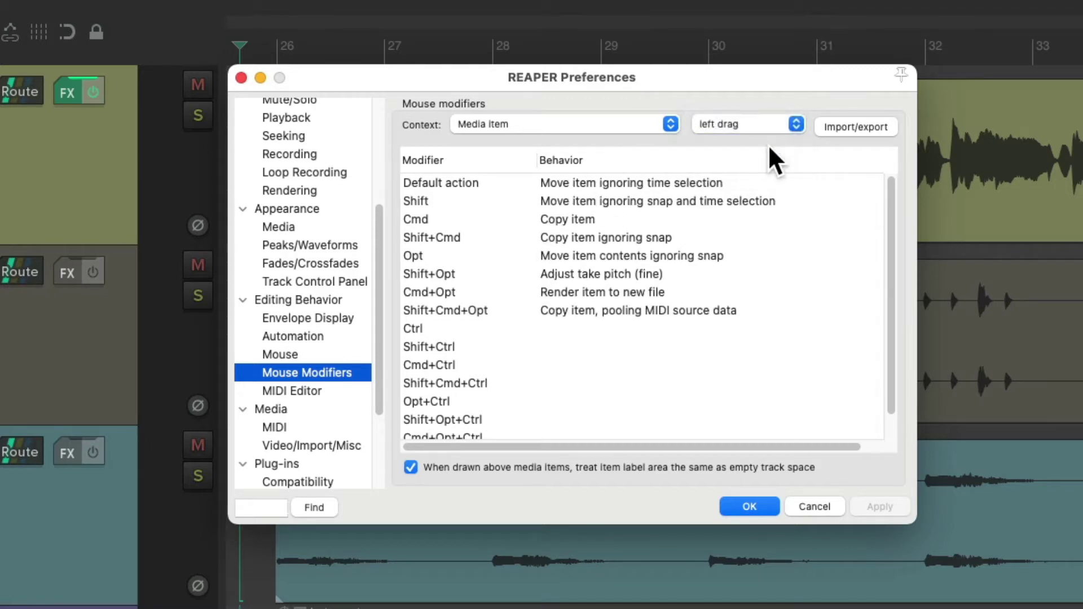
click(622, 184)
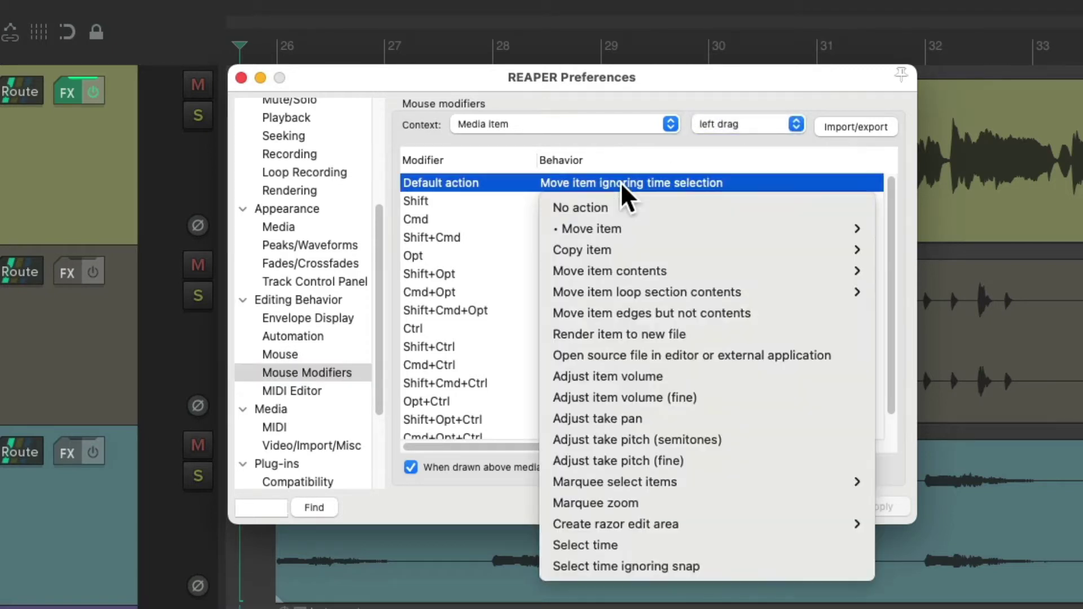
mouse_move(714, 530)
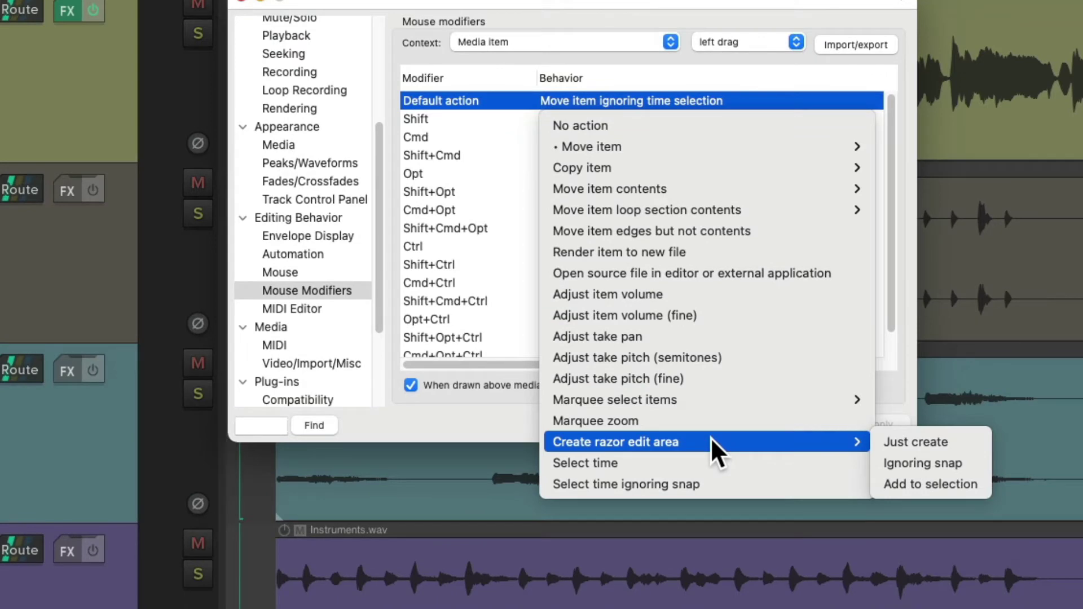
click(954, 451)
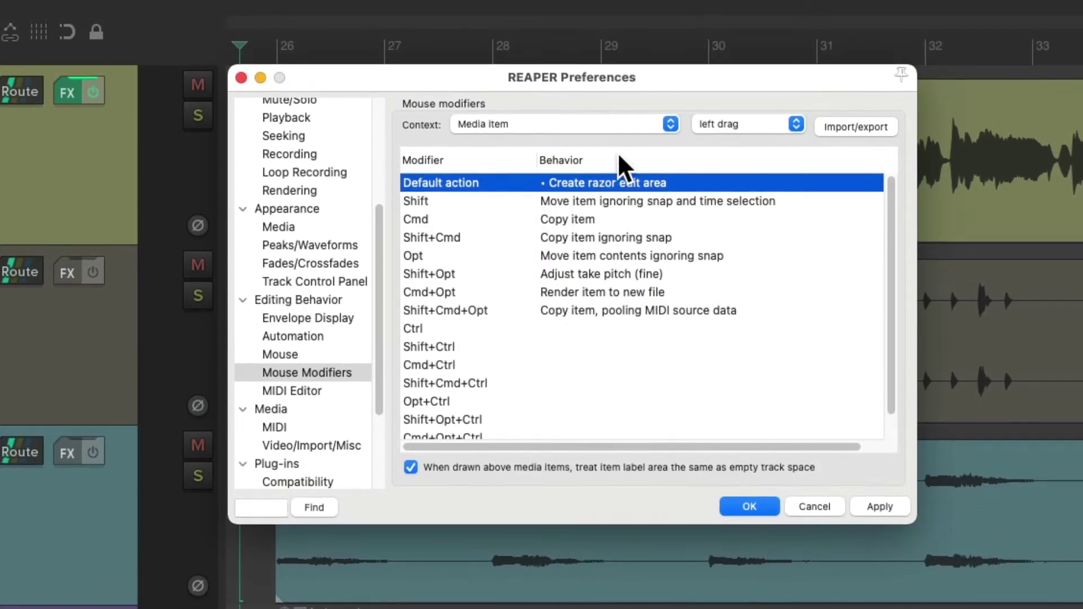
- Set the default left drag behavior for the Media item bottom half context to Add to razor edit area
click(603, 44)
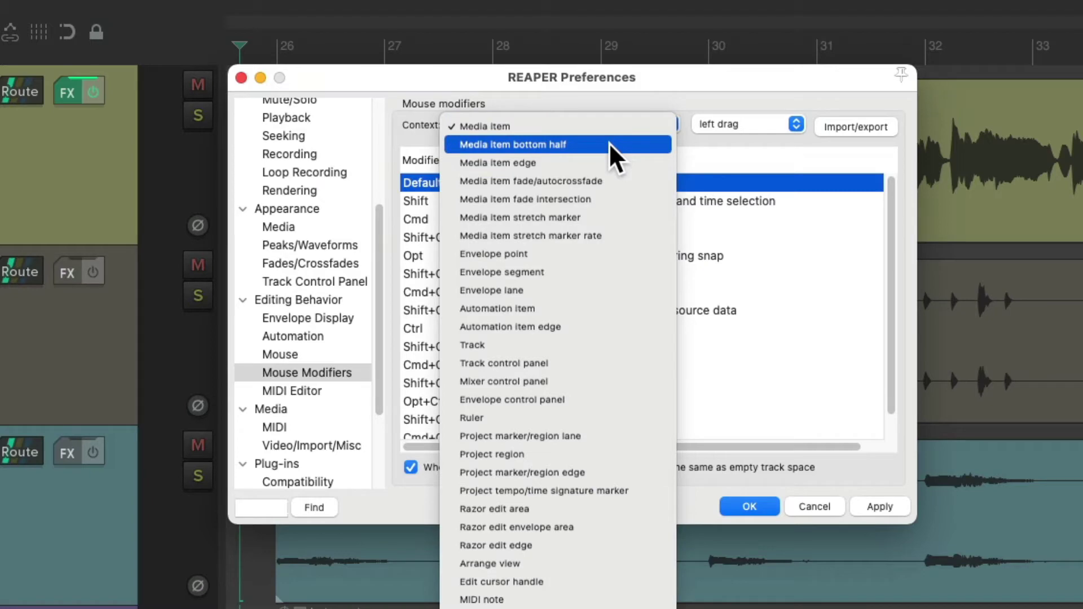
click(608, 144)
click(624, 182)
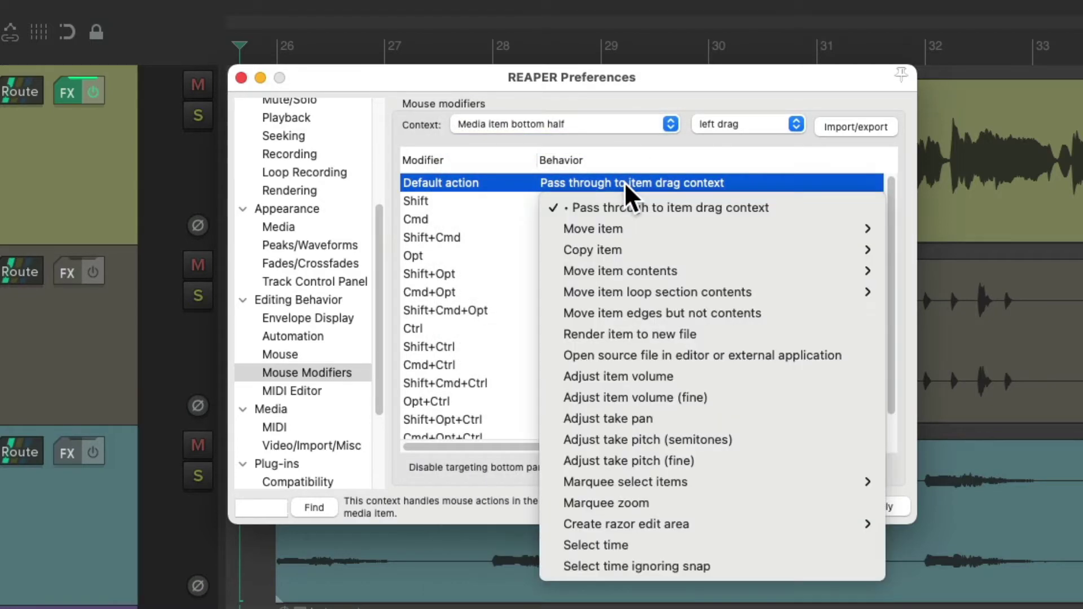
mouse_move(671, 521)
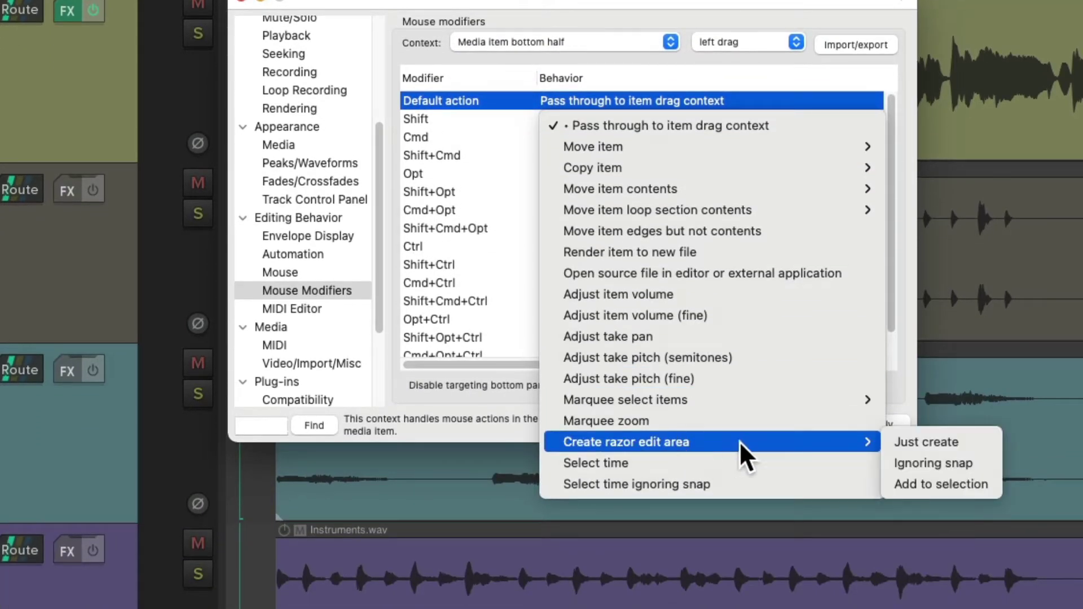
click(976, 481)
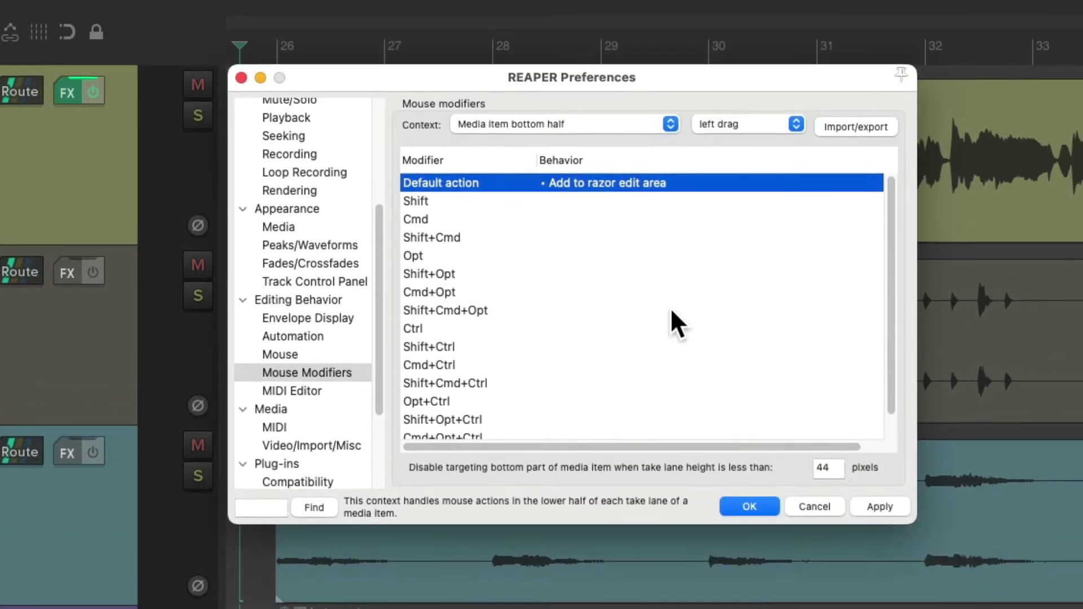
- Set the default left drag behavior for the Track context to Create razor edit area, and accept the preferences
click(615, 124)
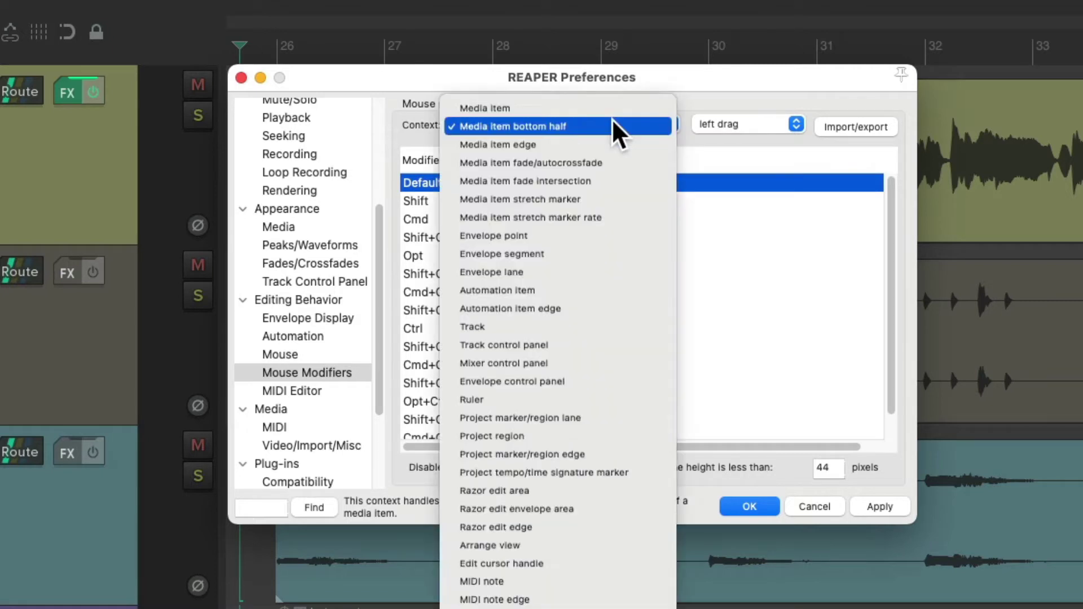
click(594, 326)
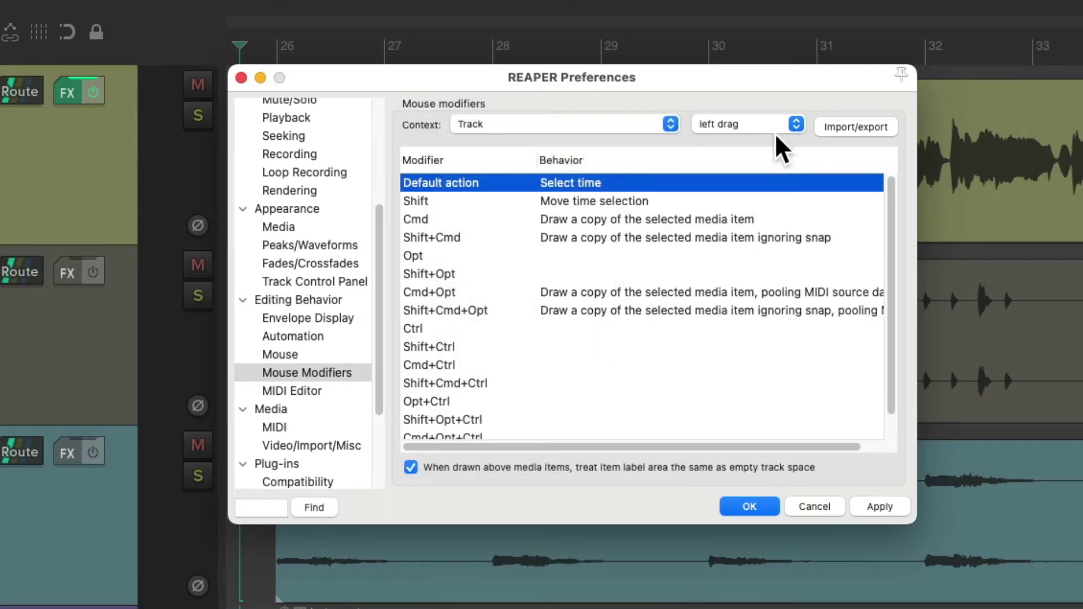
click(608, 188)
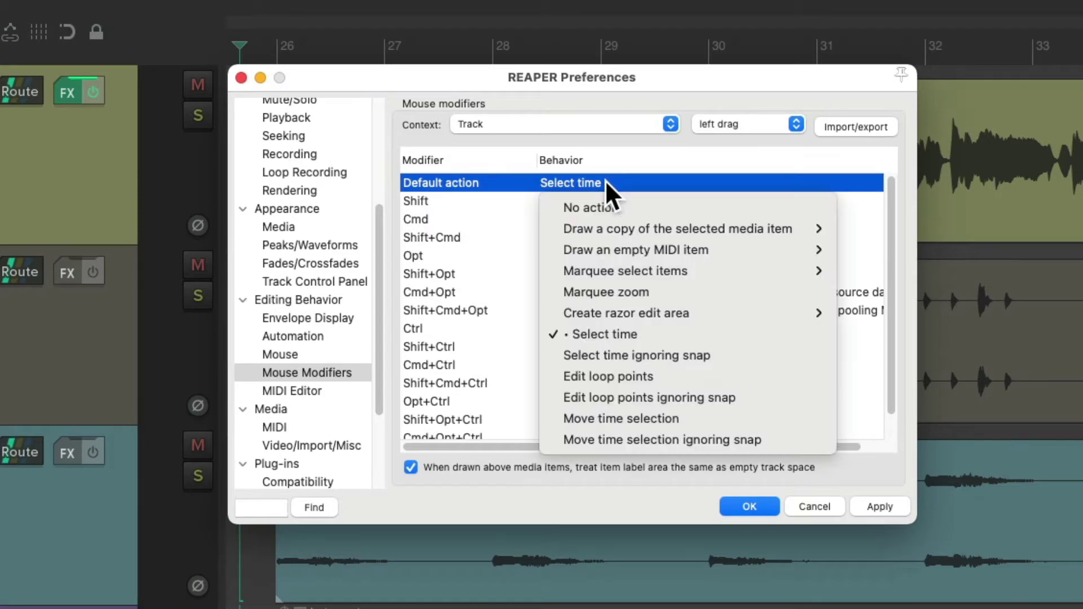
mouse_move(745, 316)
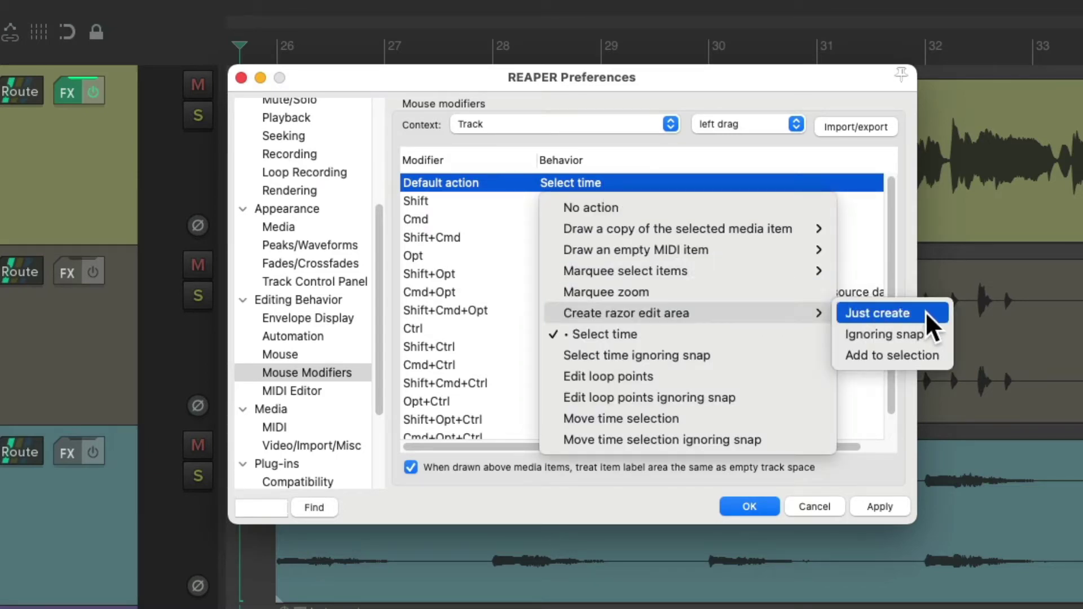
click(903, 314)
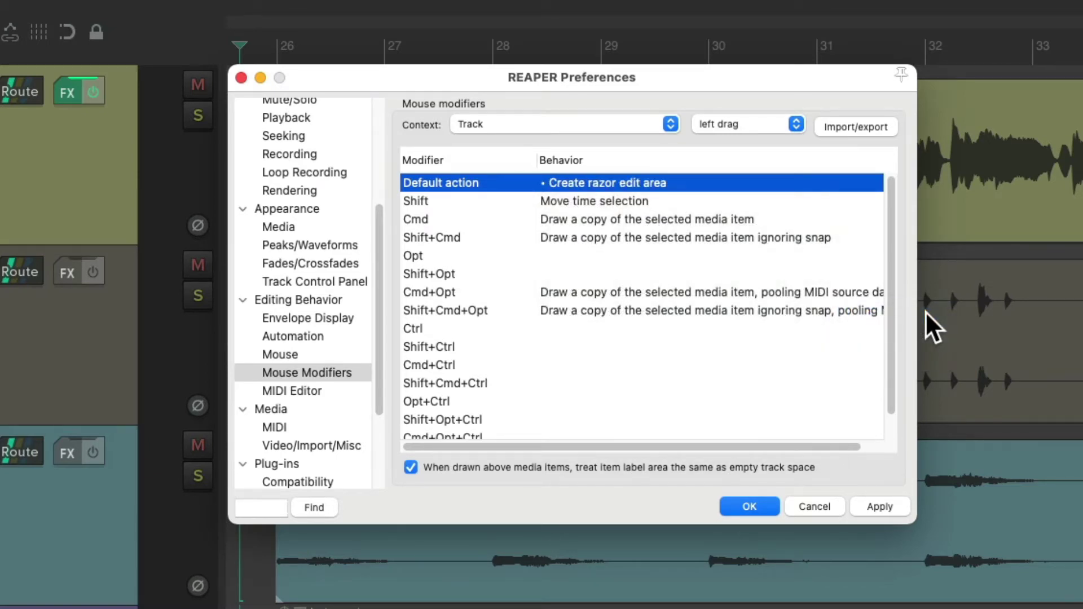
click(746, 507)
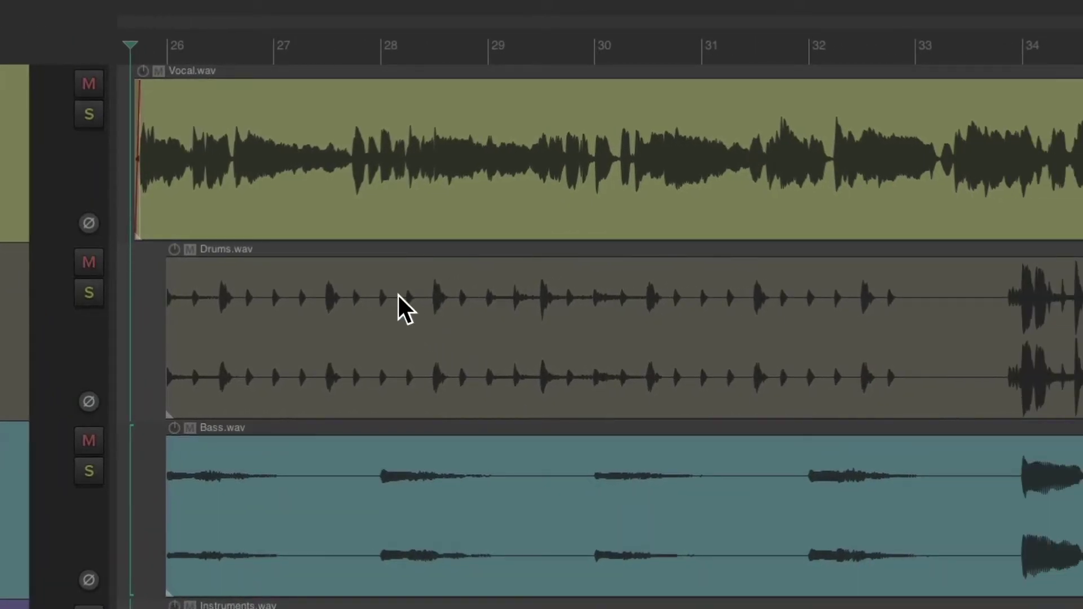
- Create two razor edit areas on the Drums item and one on the Vocal item from about bar 29 to 30.8
drag(324, 317, 674, 308)
drag(756, 291, 891, 316)
drag(685, 120, 485, 118)
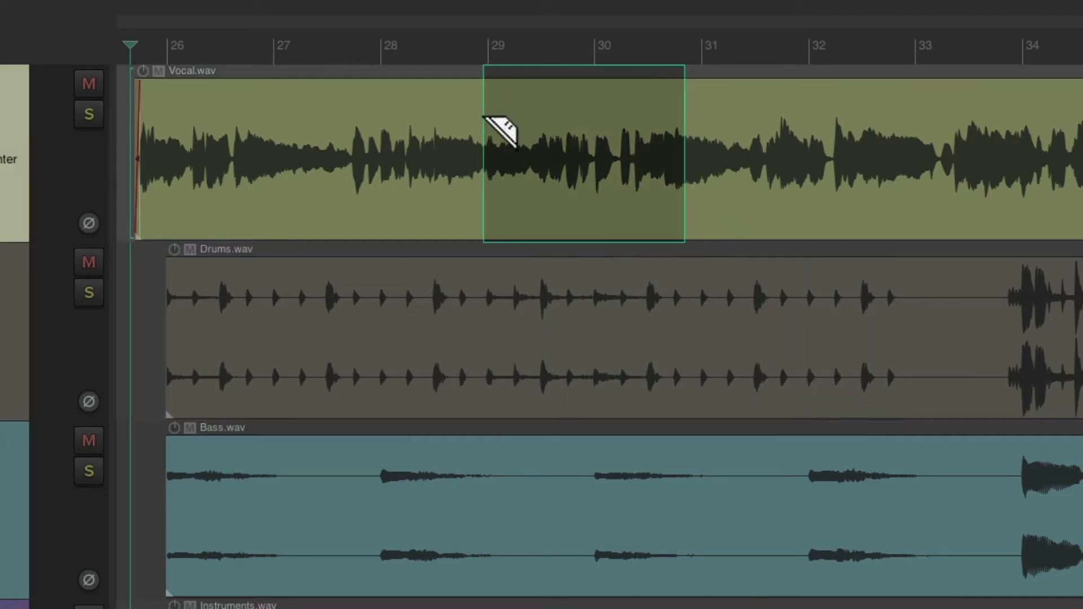
- Extend the vocal razor edit area to about bars 28.1 through 31.6, and clear it
drag(682, 187, 762, 186)
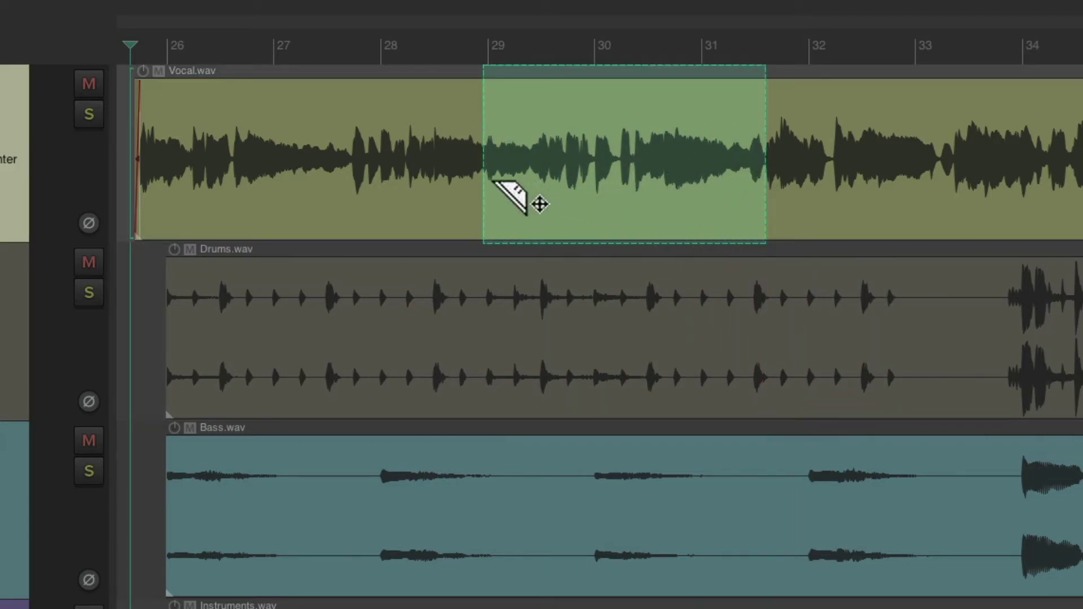
drag(483, 186, 390, 181)
click(556, 192)
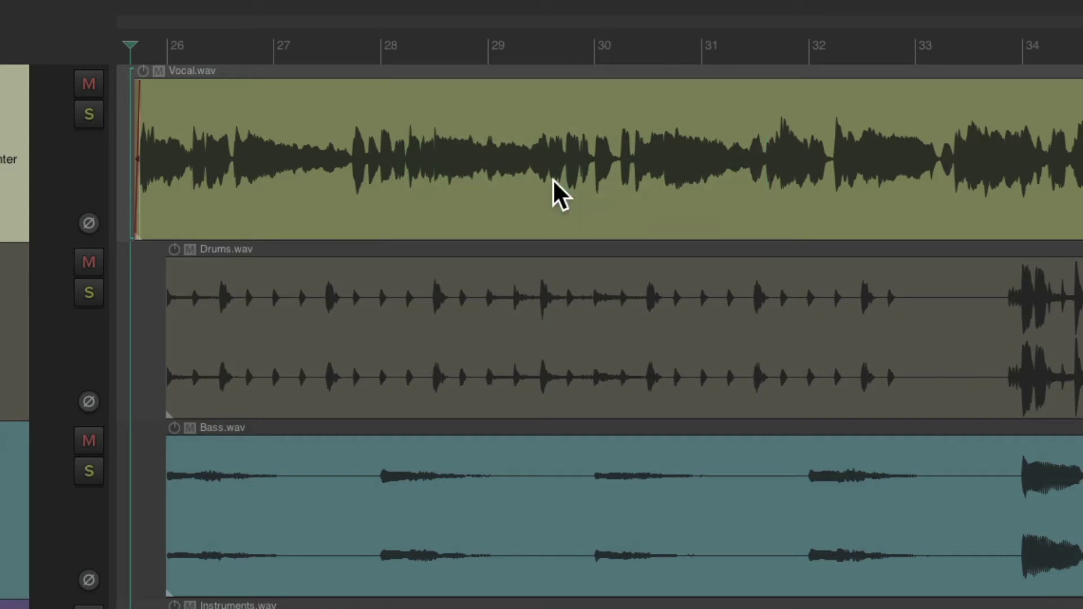
- Create successive replacing razor edit areas from the items' upper halves, ending with one on Drums from about bar 30.1 to 30.9
drag(397, 316, 633, 335)
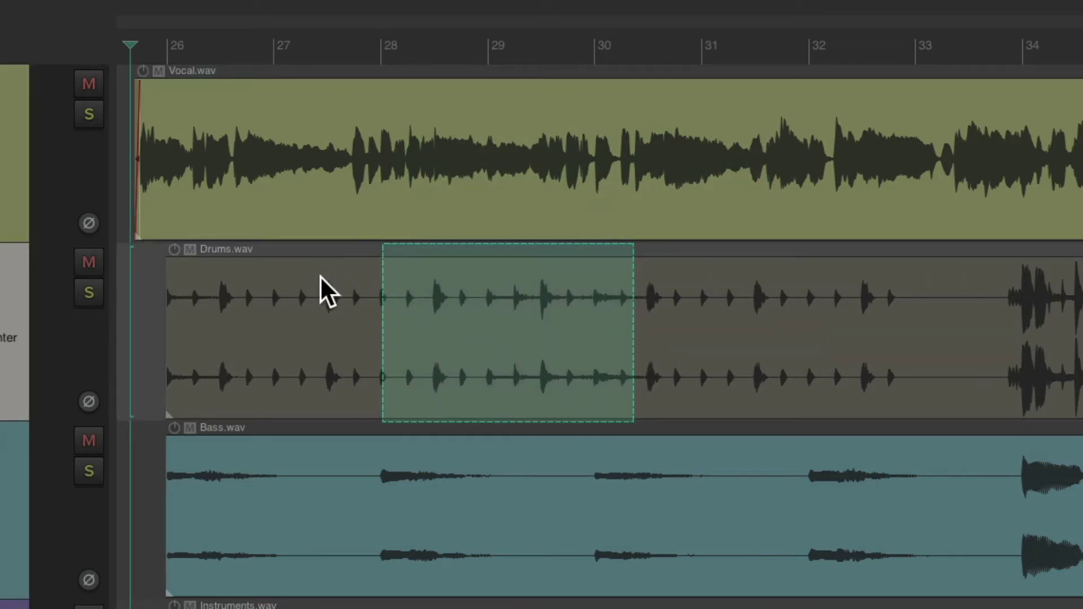
drag(292, 252, 459, 261)
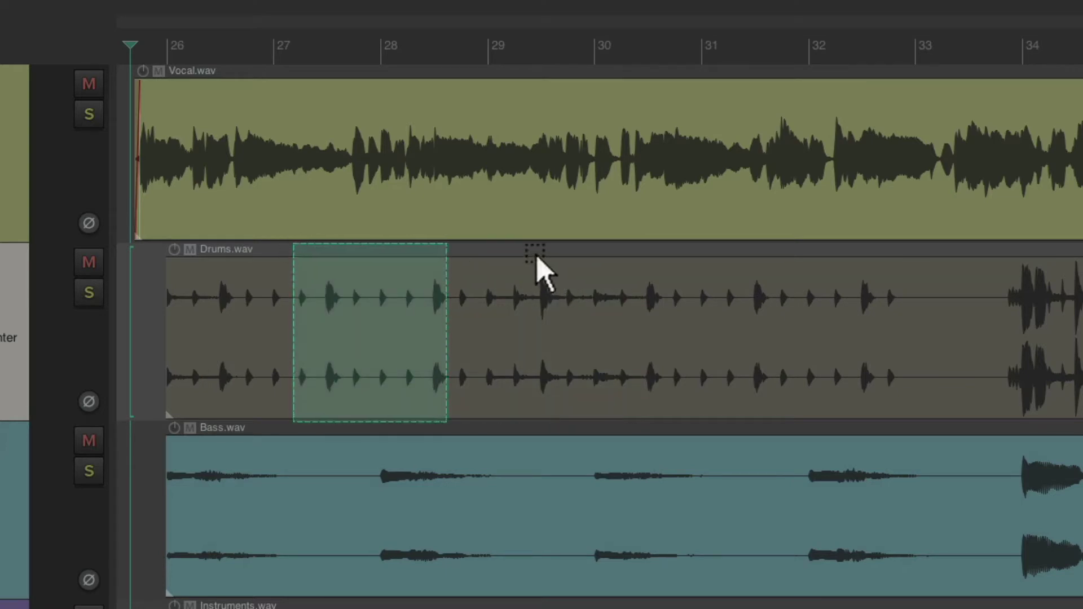
drag(536, 265, 674, 266)
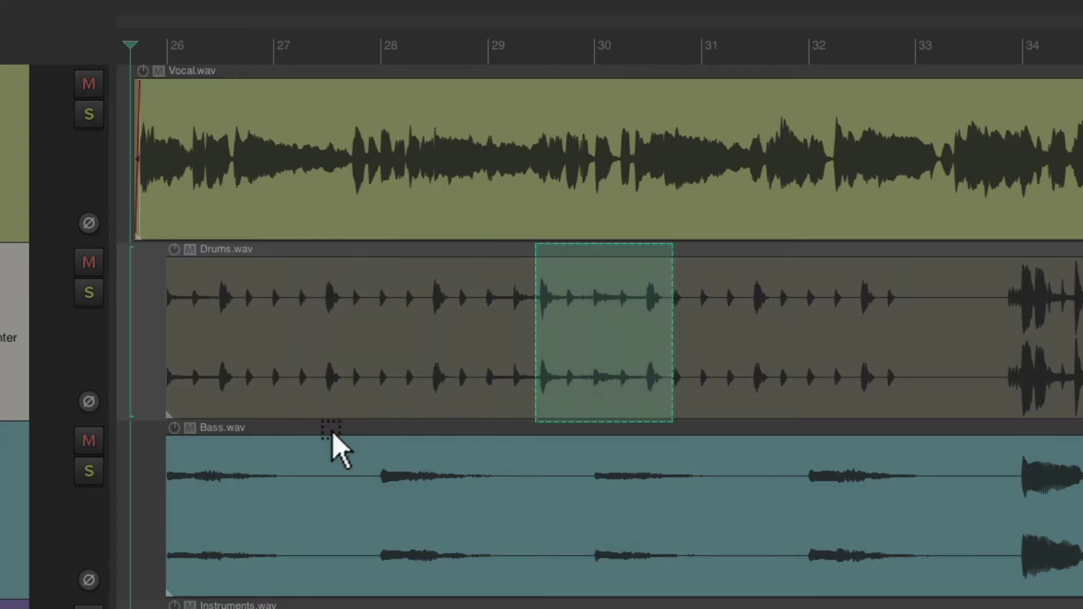
drag(333, 432, 468, 430)
drag(604, 270, 690, 269)
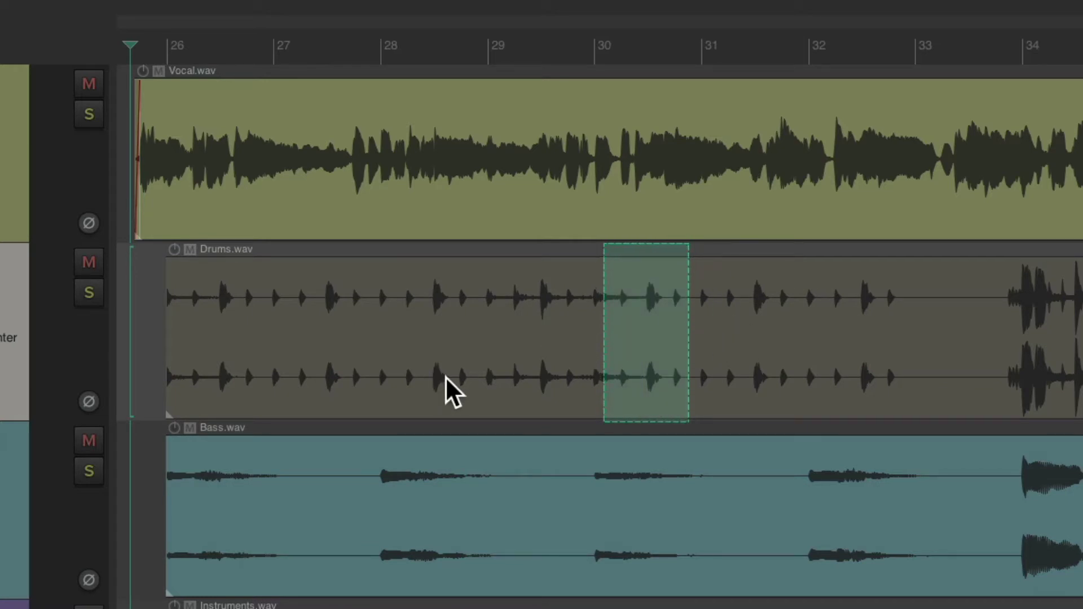
- Add razor edit areas from the items' lower halves: two more on Drums, one on Bass and one on Vocal
drag(484, 387, 312, 383)
drag(528, 383, 566, 385)
drag(556, 575, 697, 574)
drag(741, 169, 502, 190)
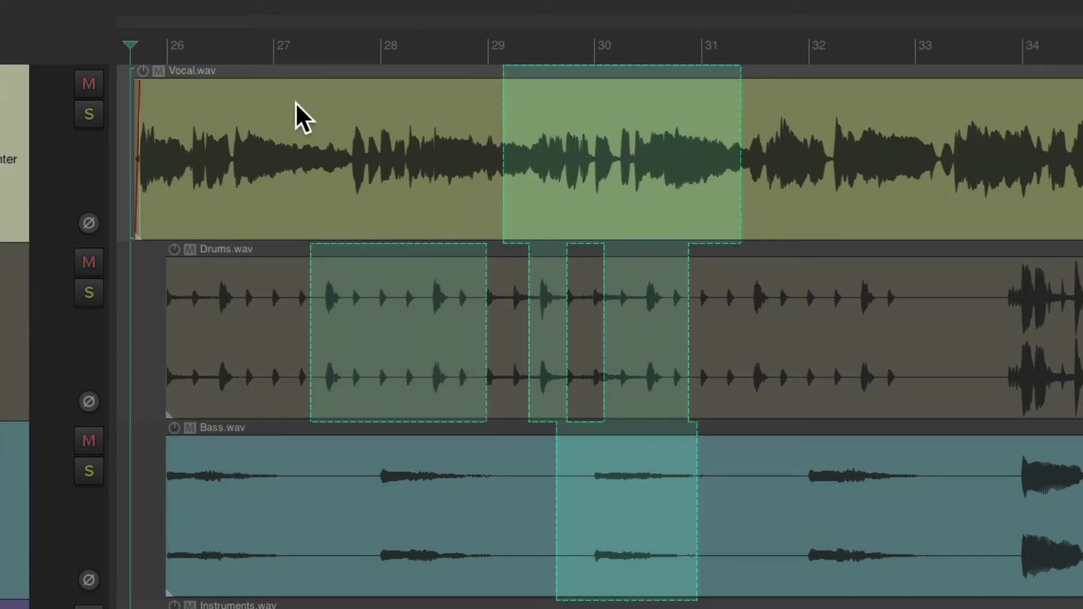
- Replace all razor edit areas with single ones on Vocal and Drums in turn, and clear the last one
drag(296, 111, 400, 129)
drag(515, 148, 633, 203)
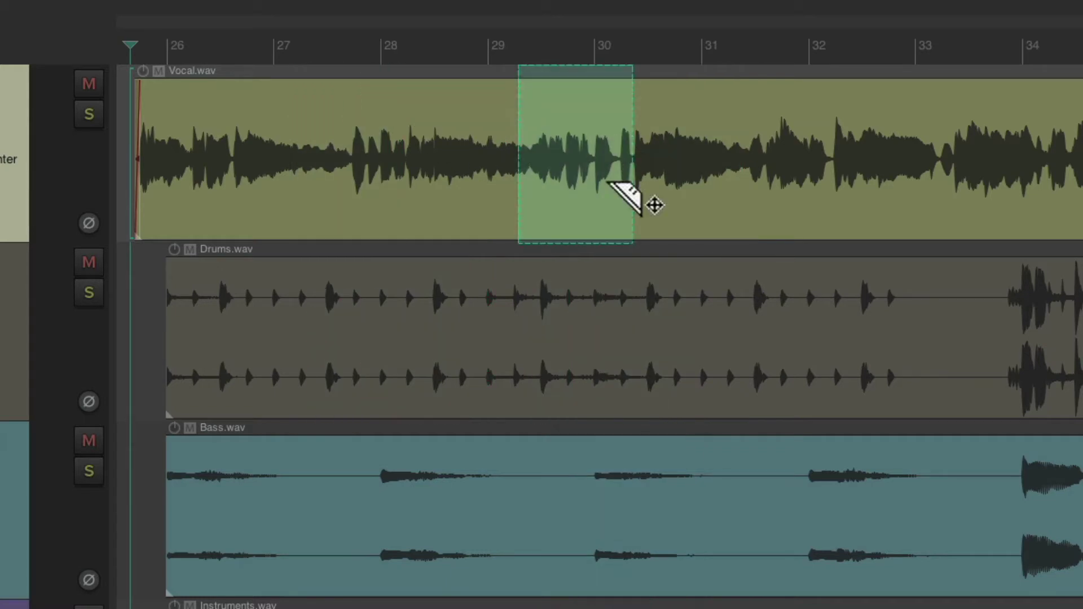
drag(338, 248, 516, 258)
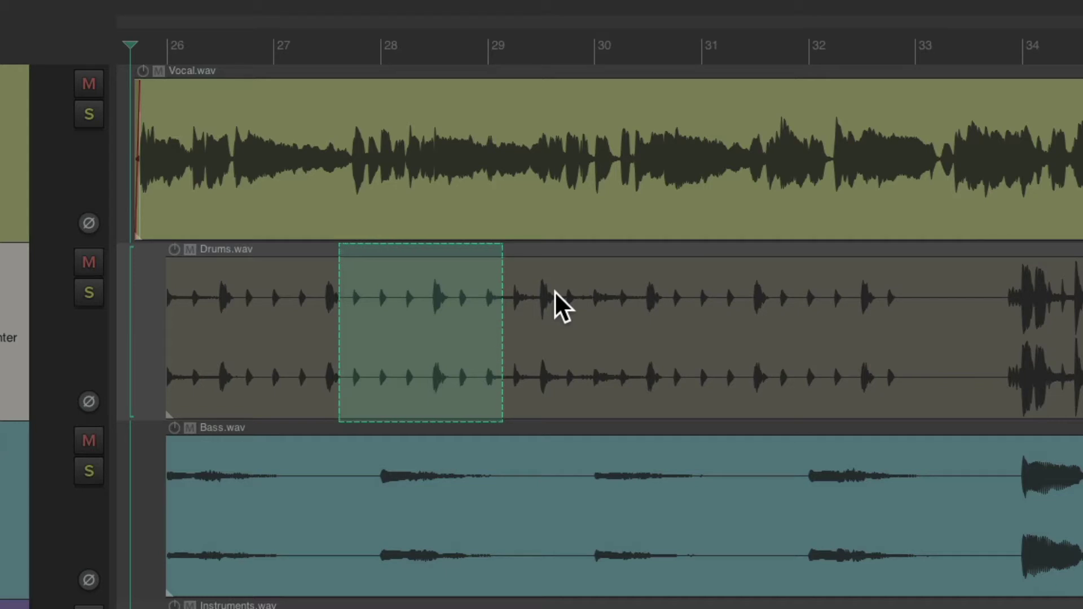
key(Escape)
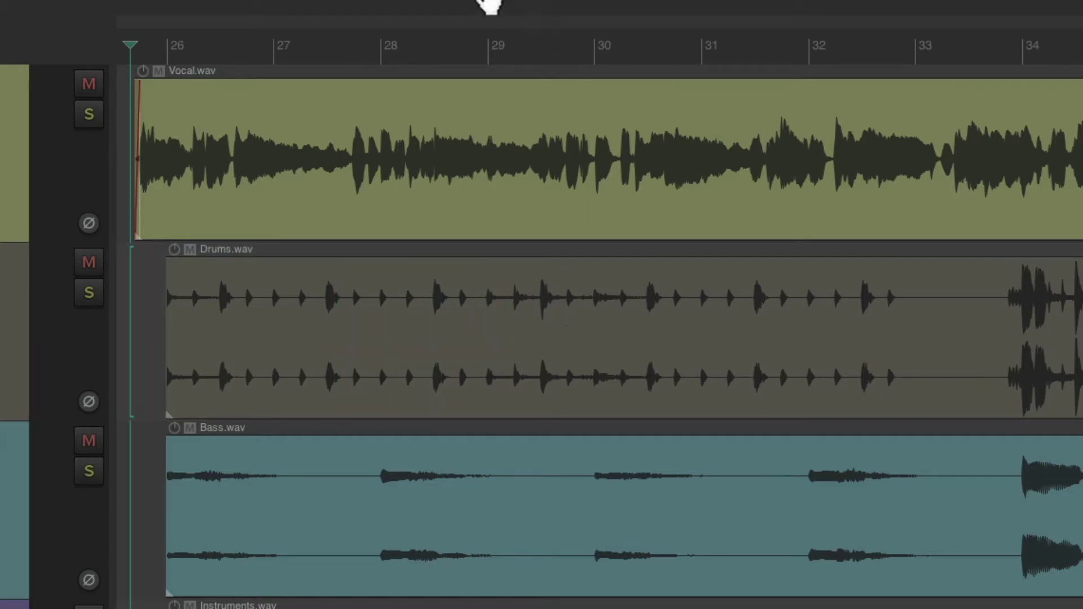
- Make a time selection along the ruler from about bar 30.4 to 32, and clear it
drag(335, 55, 815, 56)
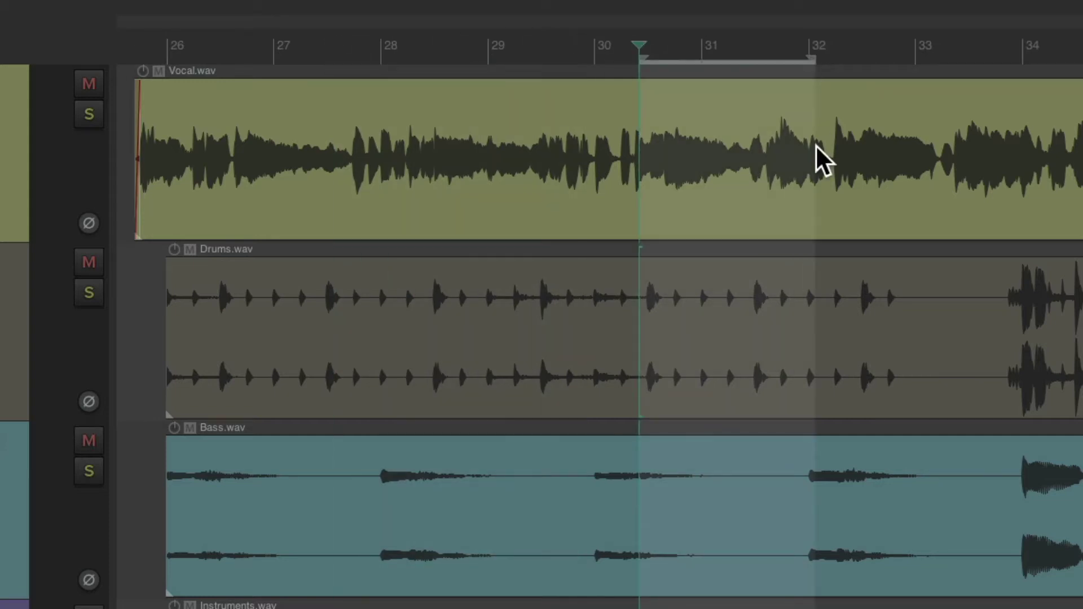
key(Escape)
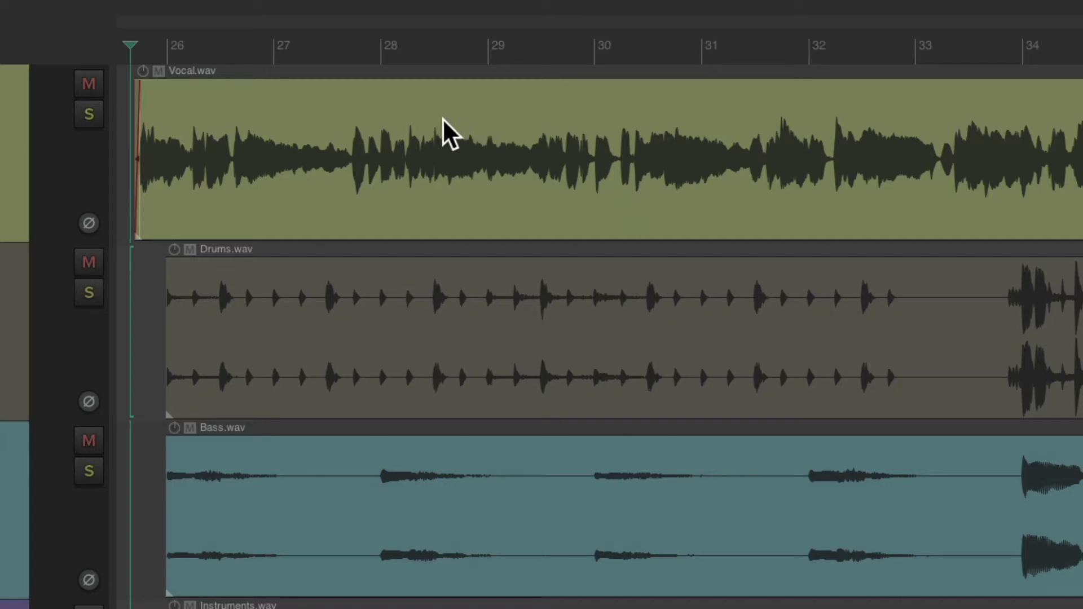
- Create a razor edit area on the Vocal item from about bar 28.6 to 30.3
drag(442, 128, 665, 128)
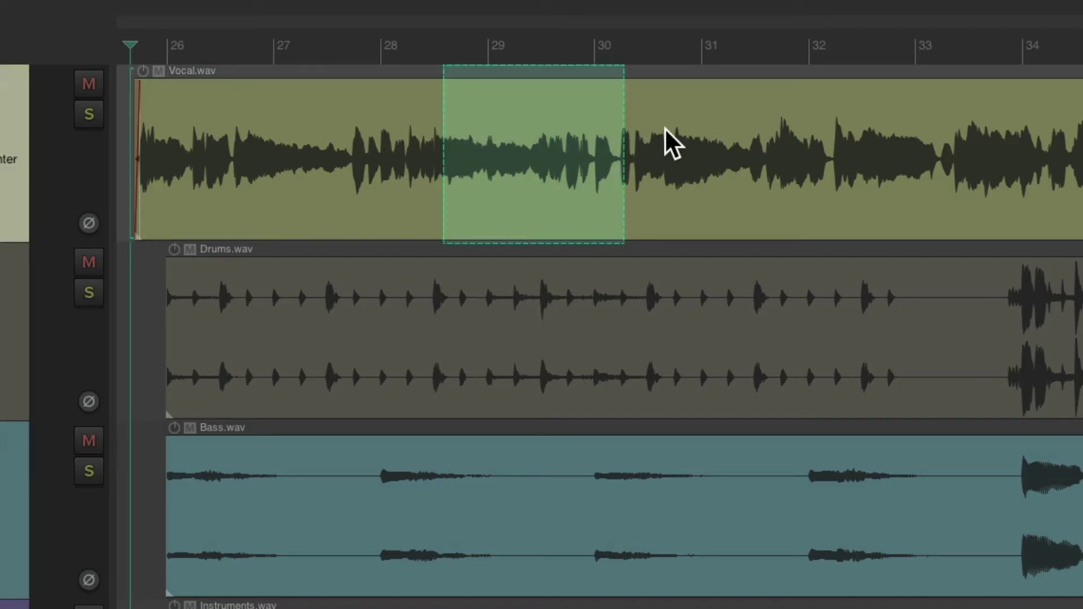
- Clear the razor edit area on Vocal and reset the mouse modifiers of the Media item left drag context to factory default
key(Escape)
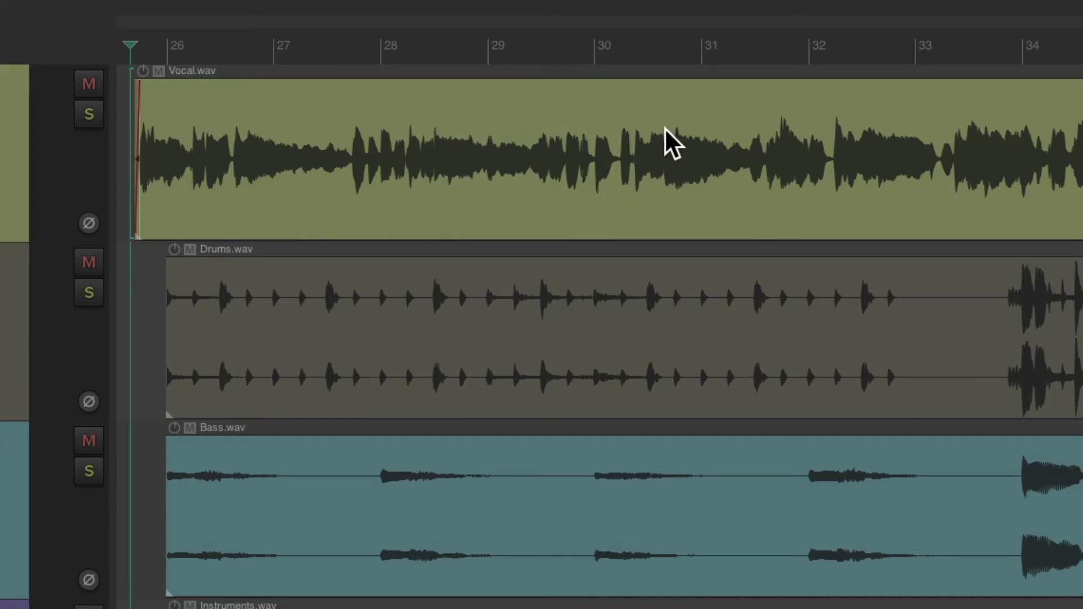
key(super+comma)
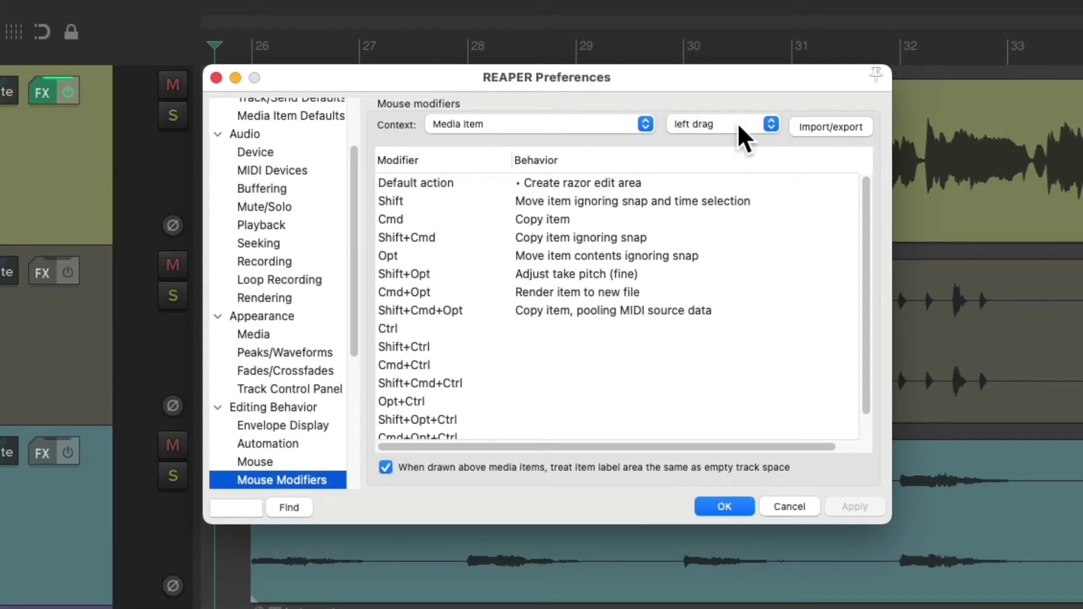
click(829, 126)
click(787, 227)
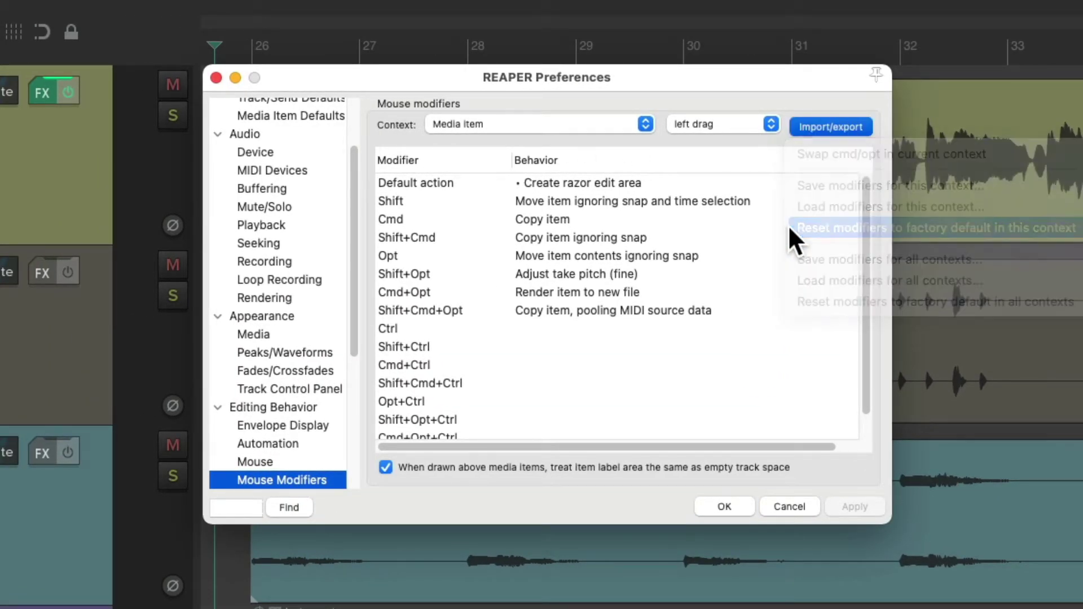
- Reset the Media item bottom half and Track left drag contexts to their factory default mouse modifiers and close the preferences
click(600, 130)
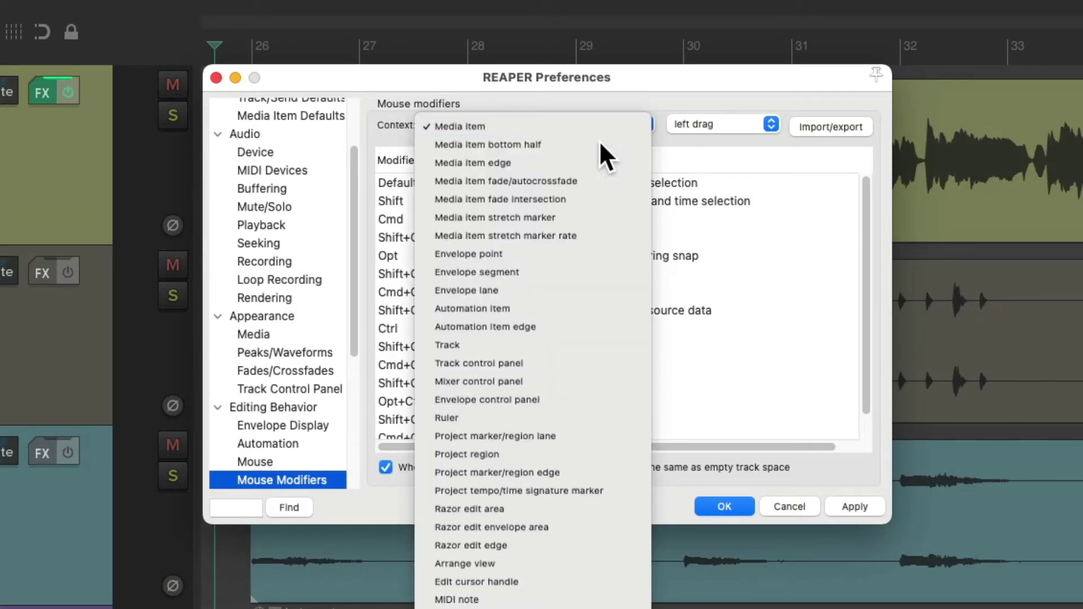
click(600, 144)
click(824, 128)
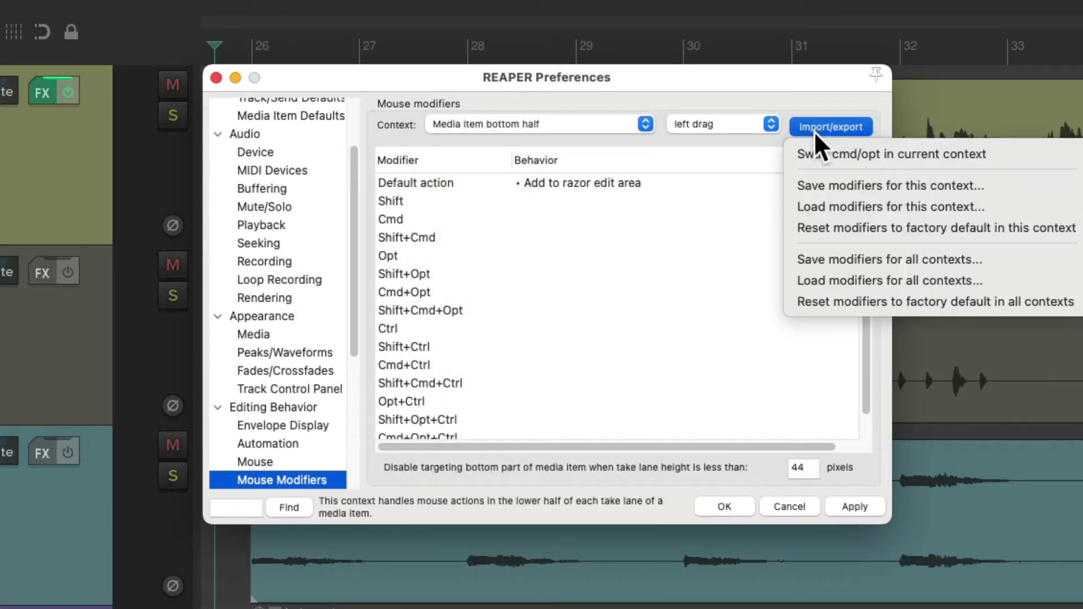
click(798, 233)
click(599, 131)
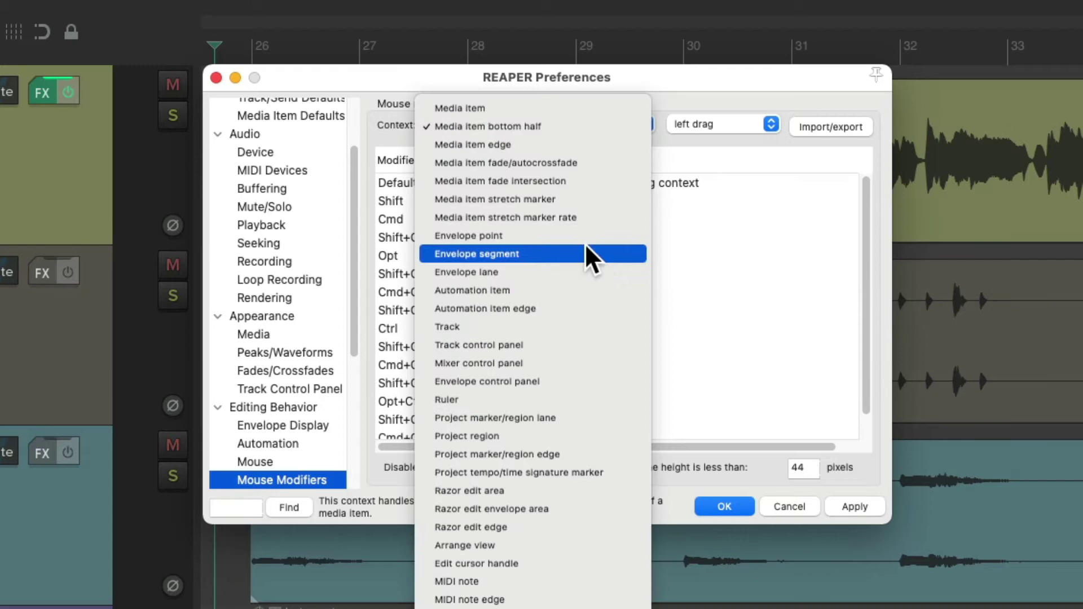
click(581, 327)
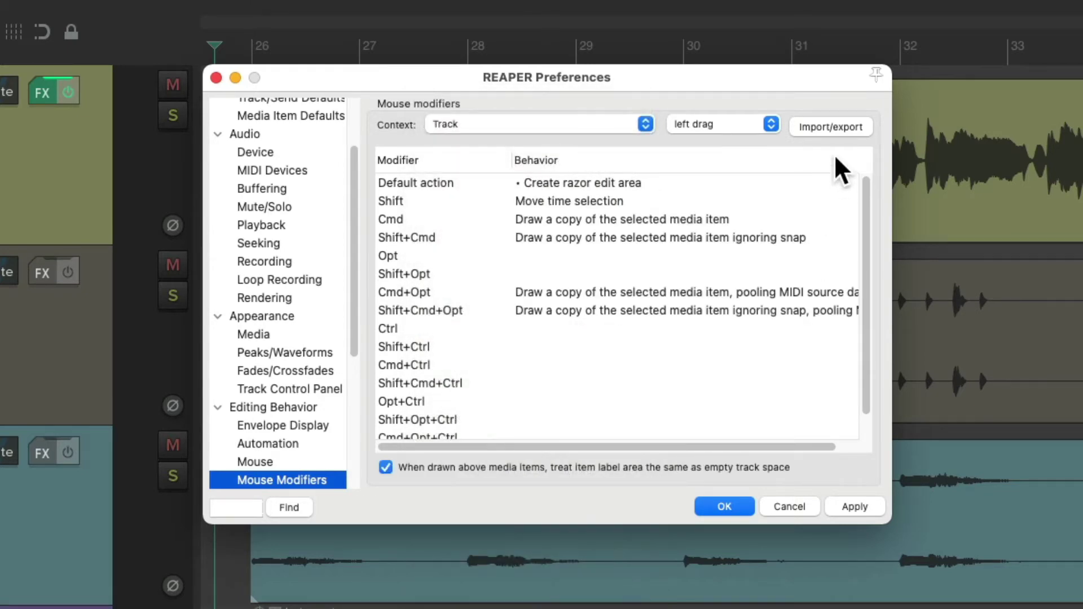
click(830, 127)
click(805, 231)
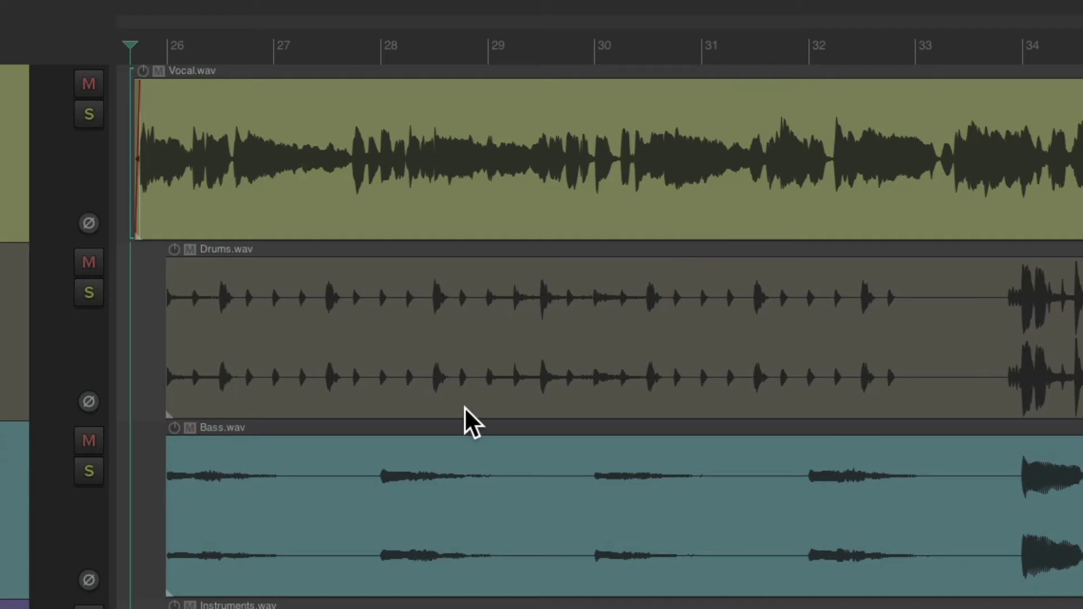
- Make time selections from the Drums and Bass item label areas, about bars 28 to 29.3 and 29.9 to 31.1, and undo them
drag(379, 249, 518, 248)
drag(578, 428, 718, 427)
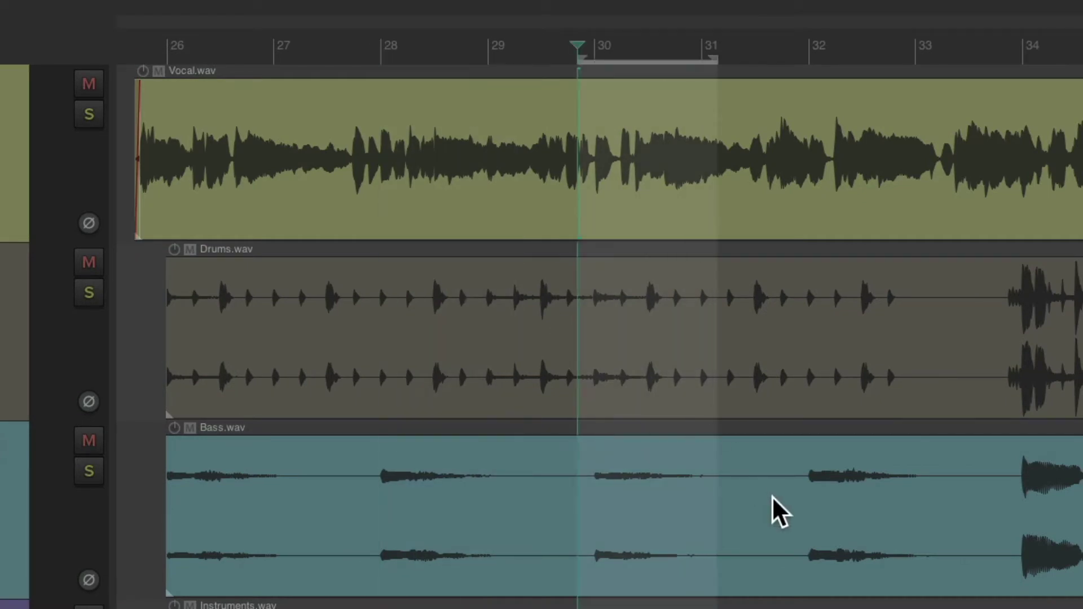
key(super+z)
- Move the Vocal item and the Drums item about one and a half bars later in turn, and undo both moves
drag(447, 160, 610, 210)
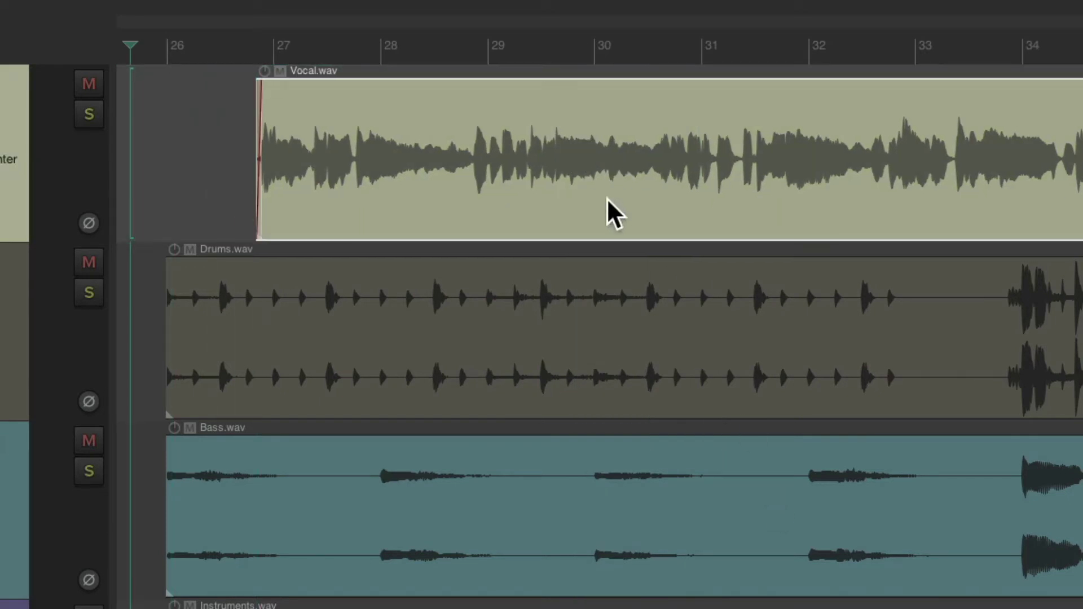
click(523, 290)
drag(523, 289, 684, 357)
key(super+z)
key(super+z)
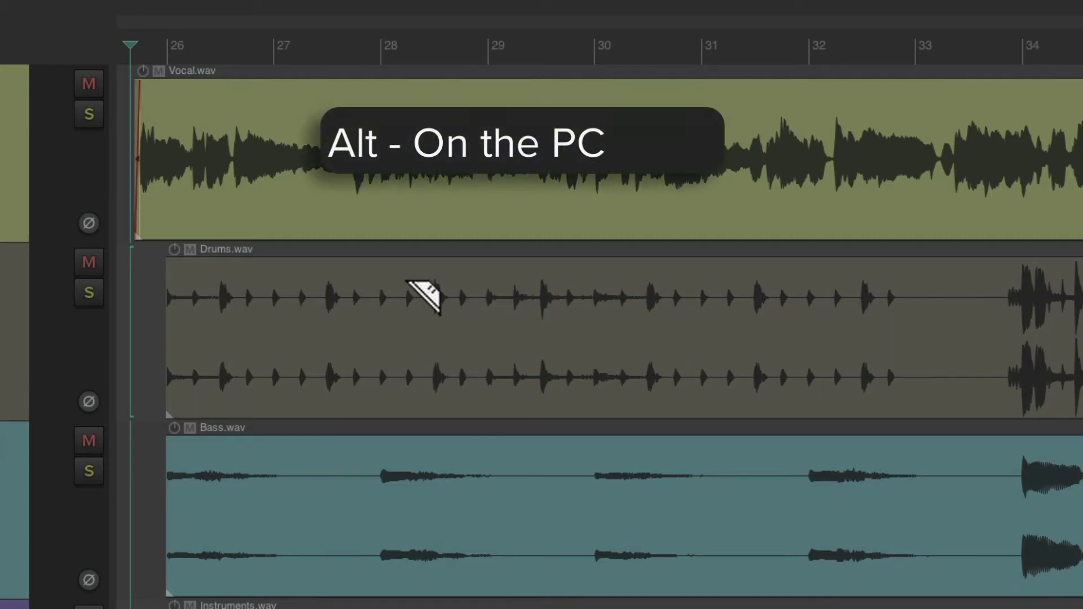
- Create three razor edit areas on Drums, about bars 28.2 to 29.5, 29.9 to 30.9 and 26.9 to 27.9, and clear them
drag(406, 280, 694, 278)
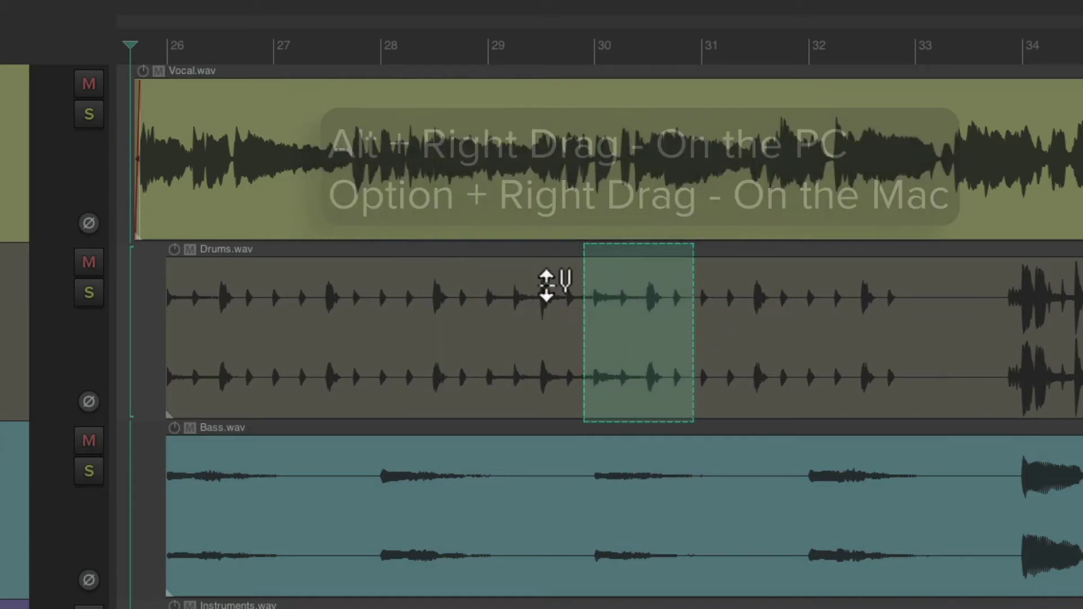
drag(539, 282, 259, 289)
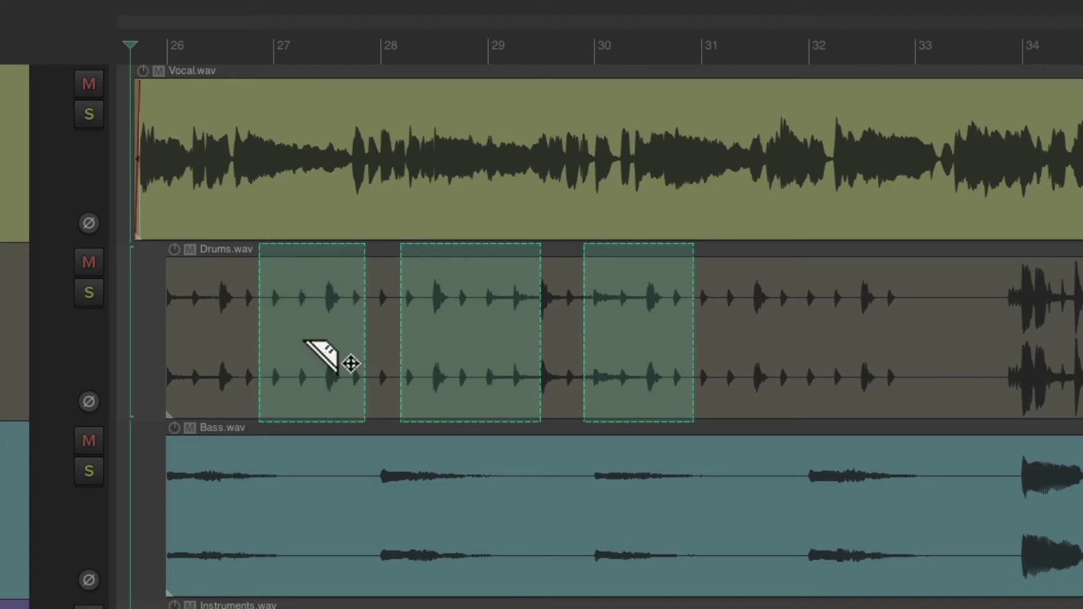
key(Escape)
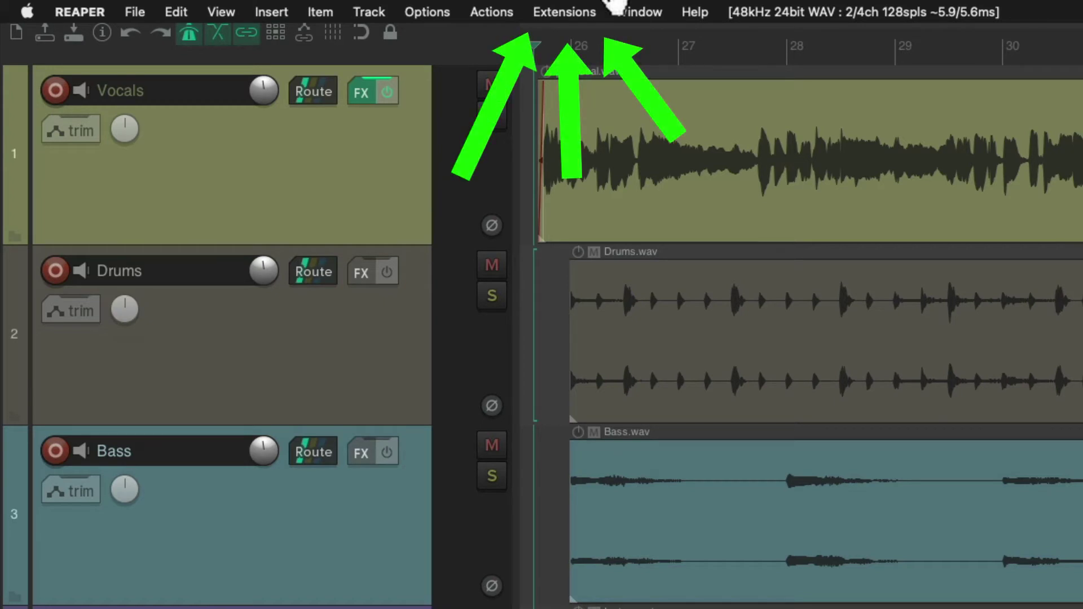
- Open the SWS Cycle Action editor and add a cycle action named "Razor Edit - Fast Mode"
click(569, 12)
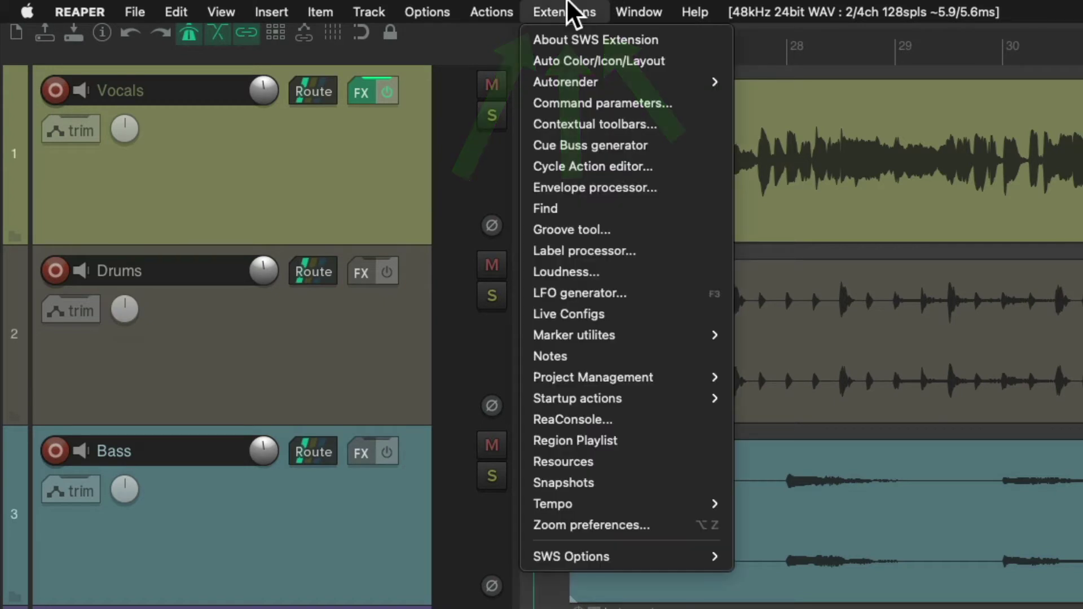
click(524, 166)
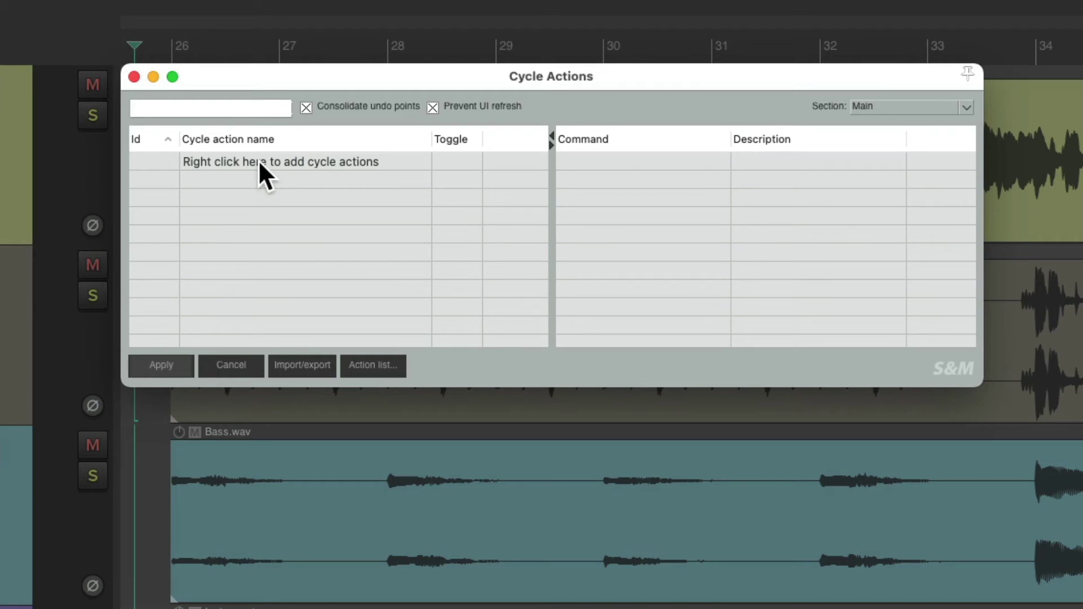
right_click(258, 160)
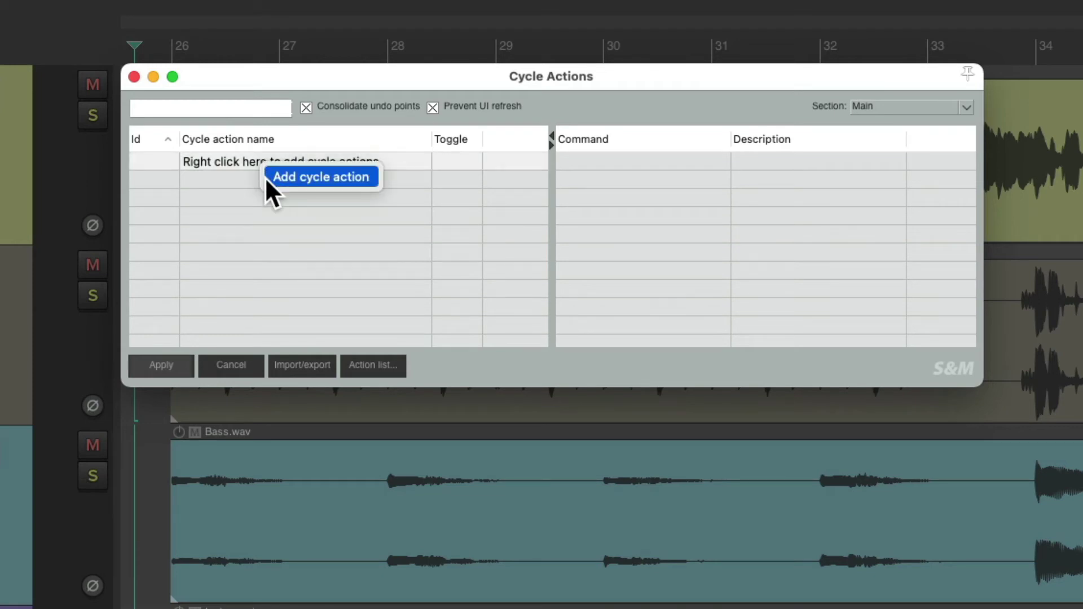
click(267, 179)
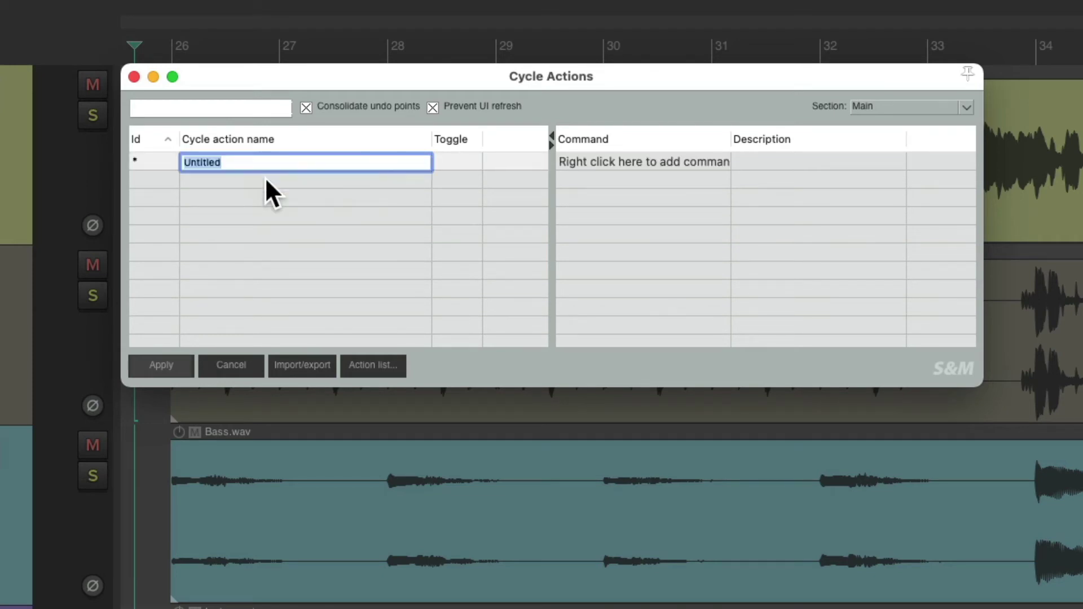
text(Razor Edit - F)
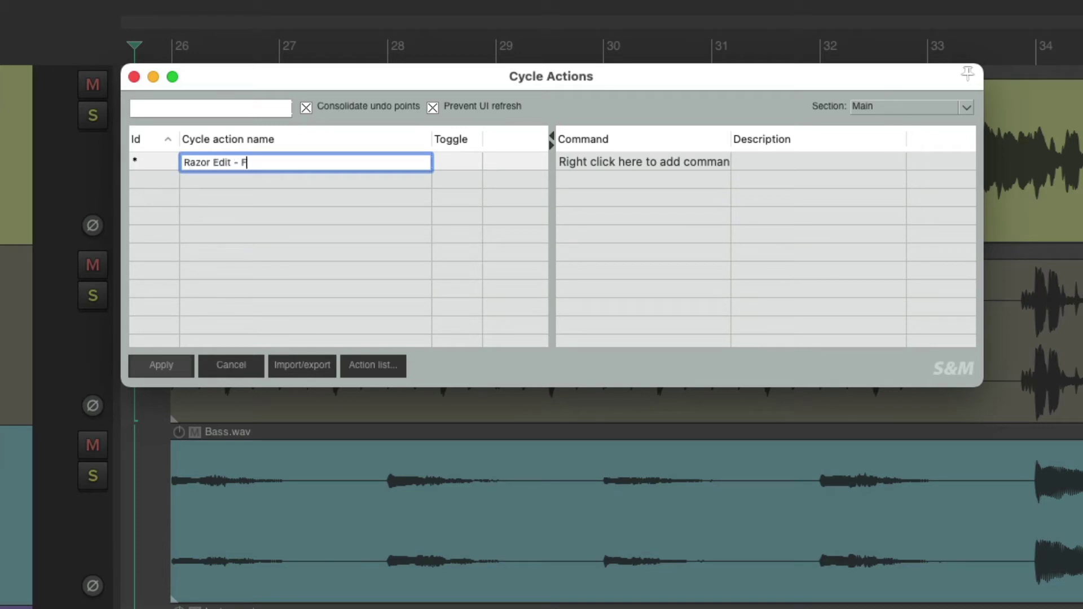
text(ast Mode)
key(Return)
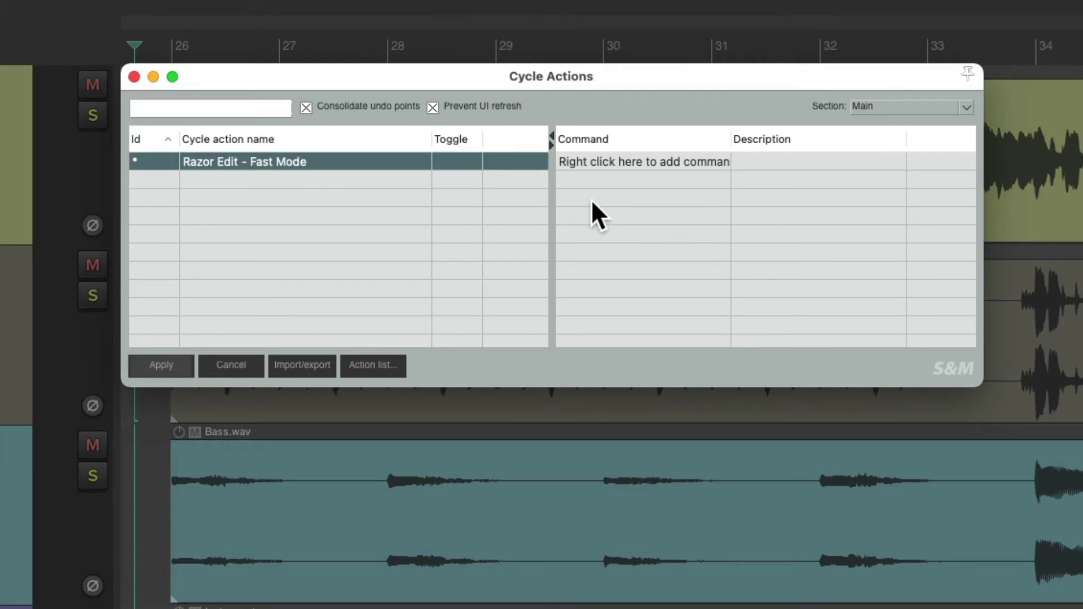
- Filter the action list by "mod razor track" and copy the command ID for setting Track left drag to "Create razor edit area"
click(387, 366)
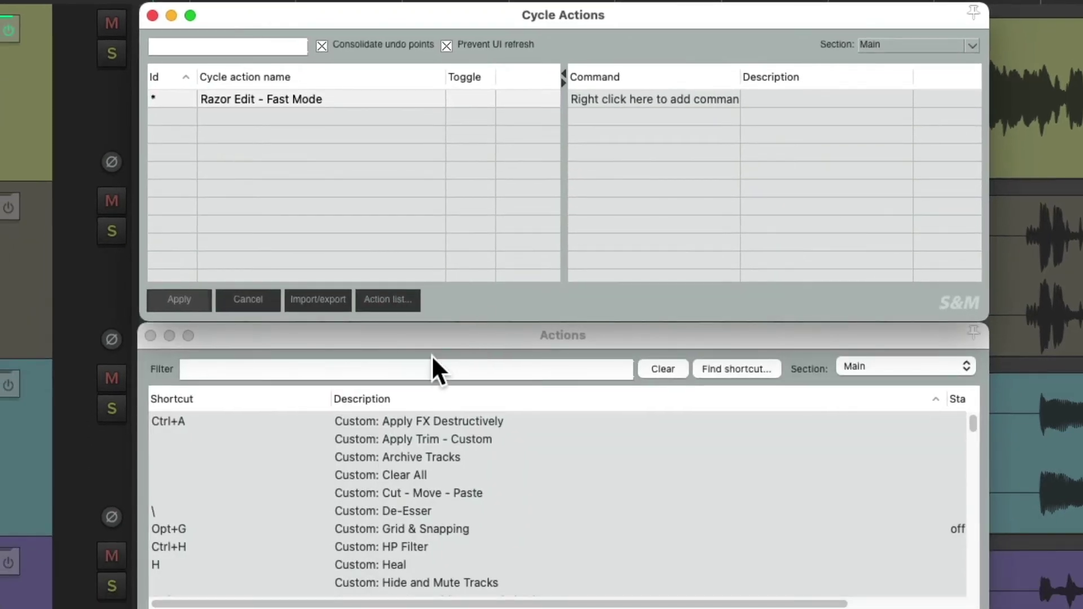
click(416, 370)
text(mo)
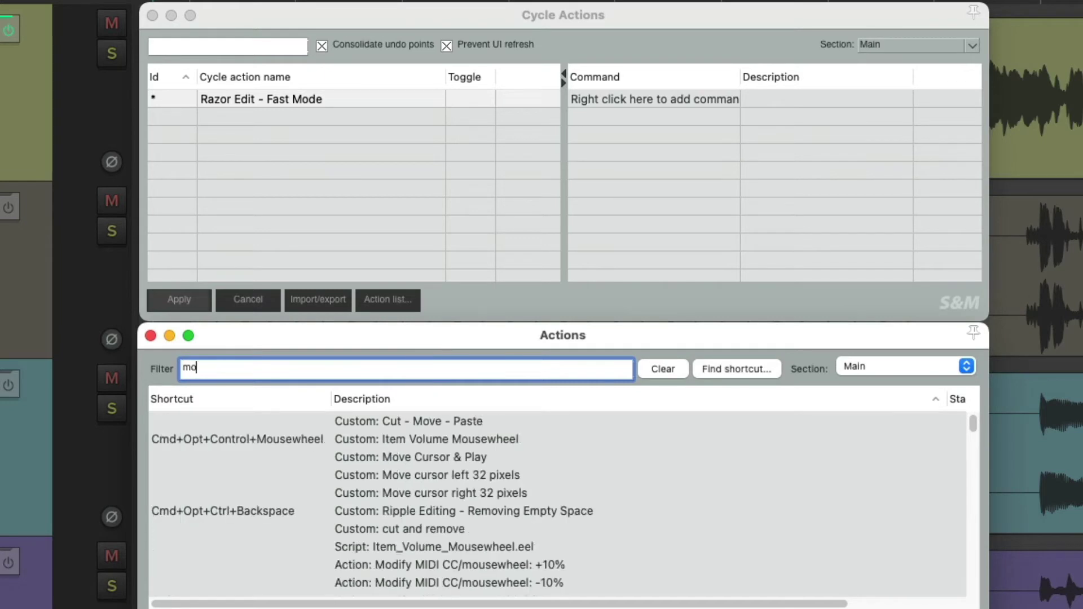
text(d razor track)
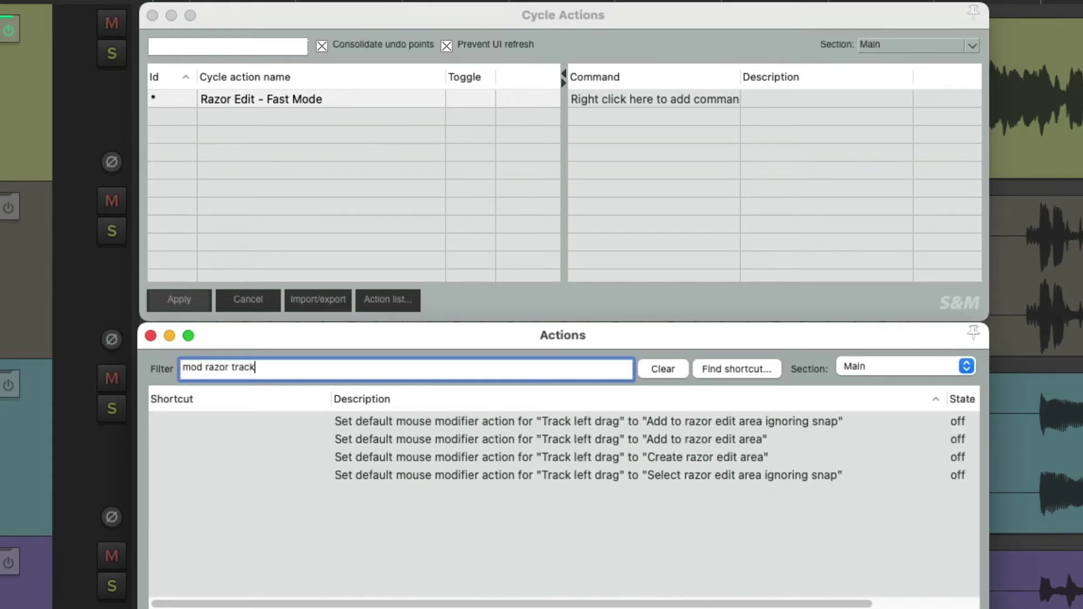
click(720, 457)
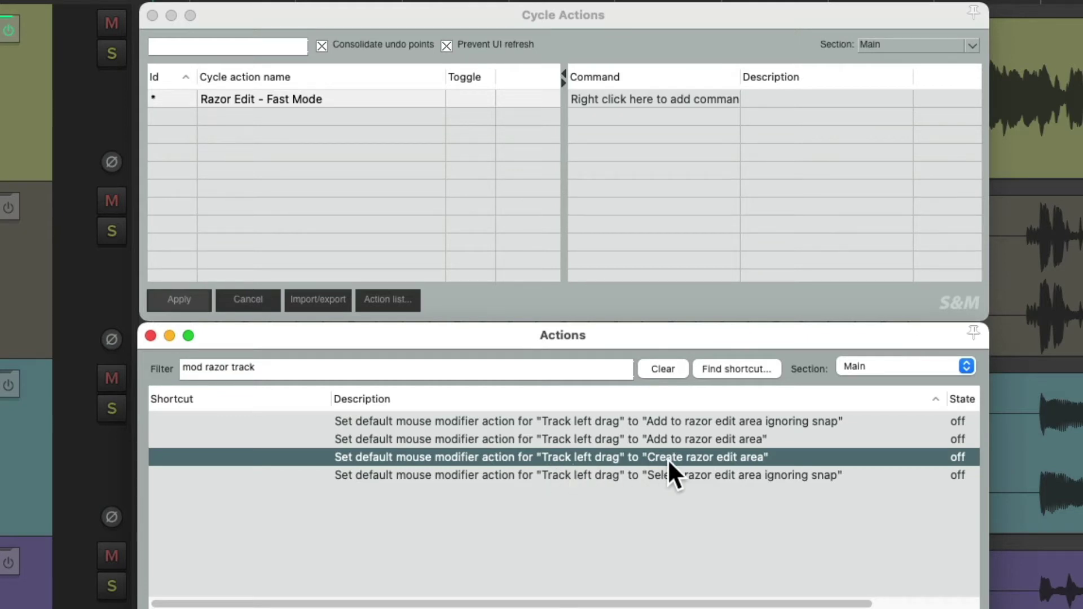
right_click(513, 456)
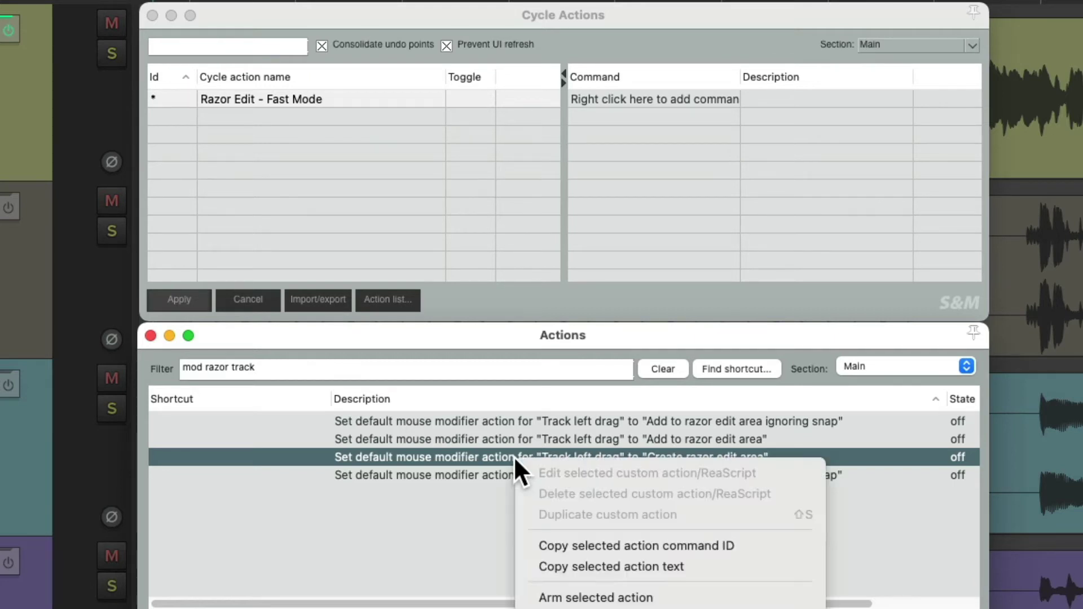
click(527, 540)
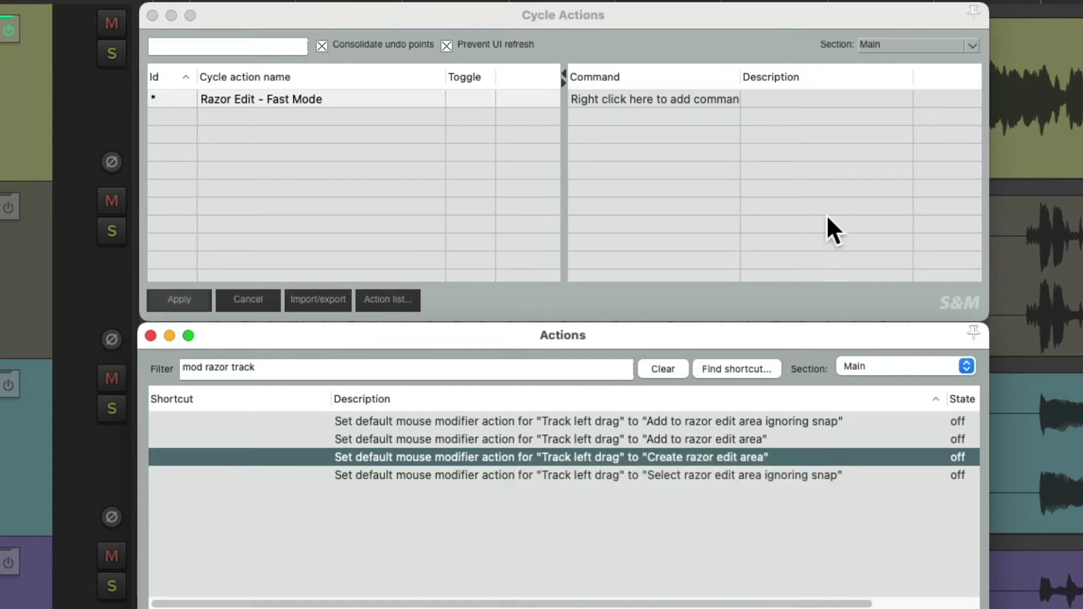
- Add the copied command ID 39217 as the first command of the Razor Edit - Fast Mode cycle action
right_click(627, 100)
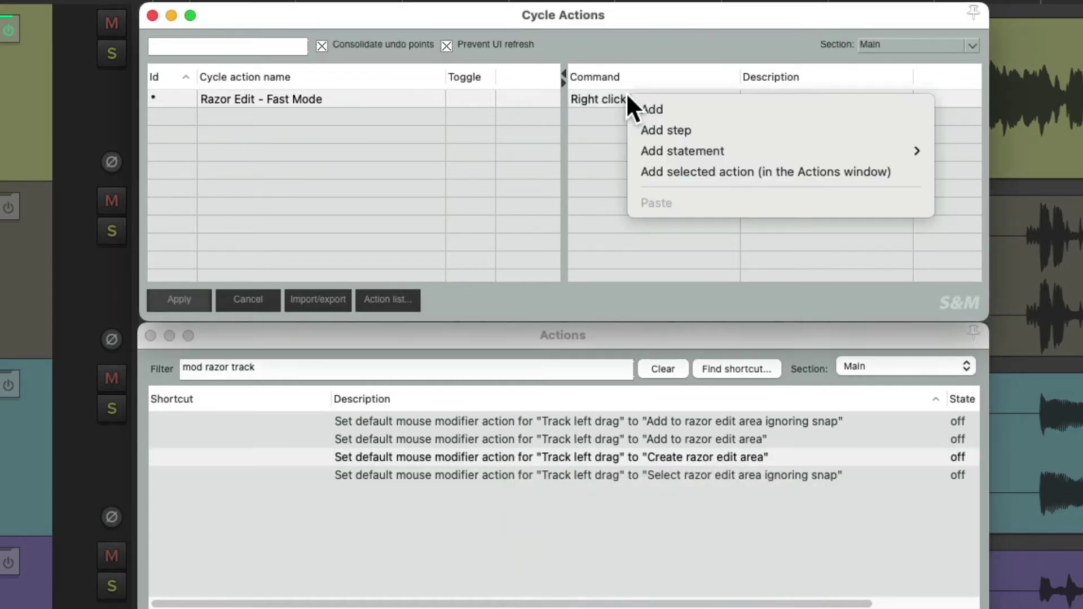
click(632, 109)
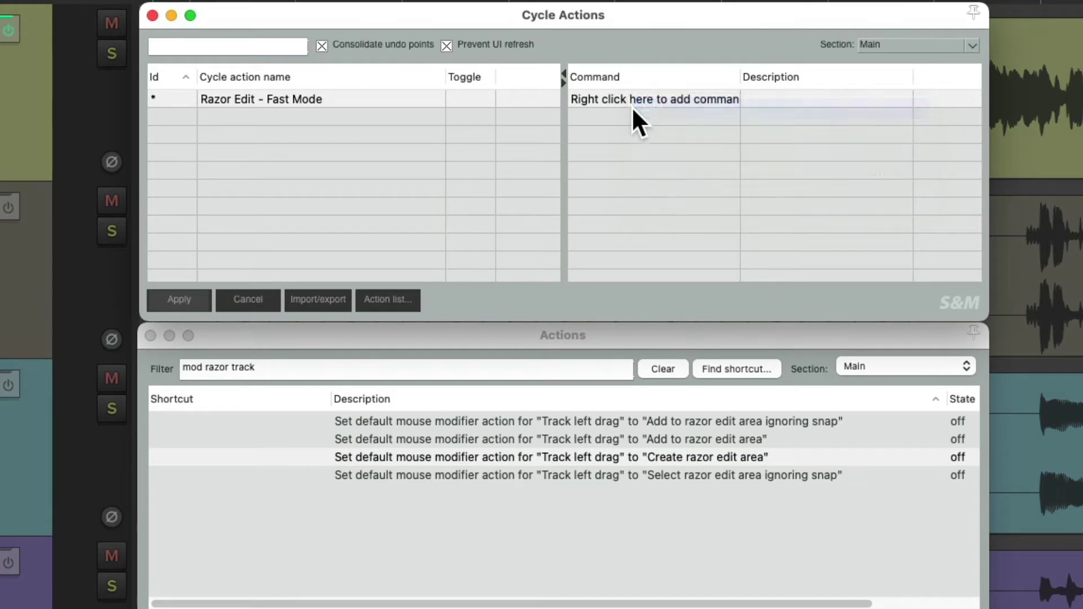
key(super+v)
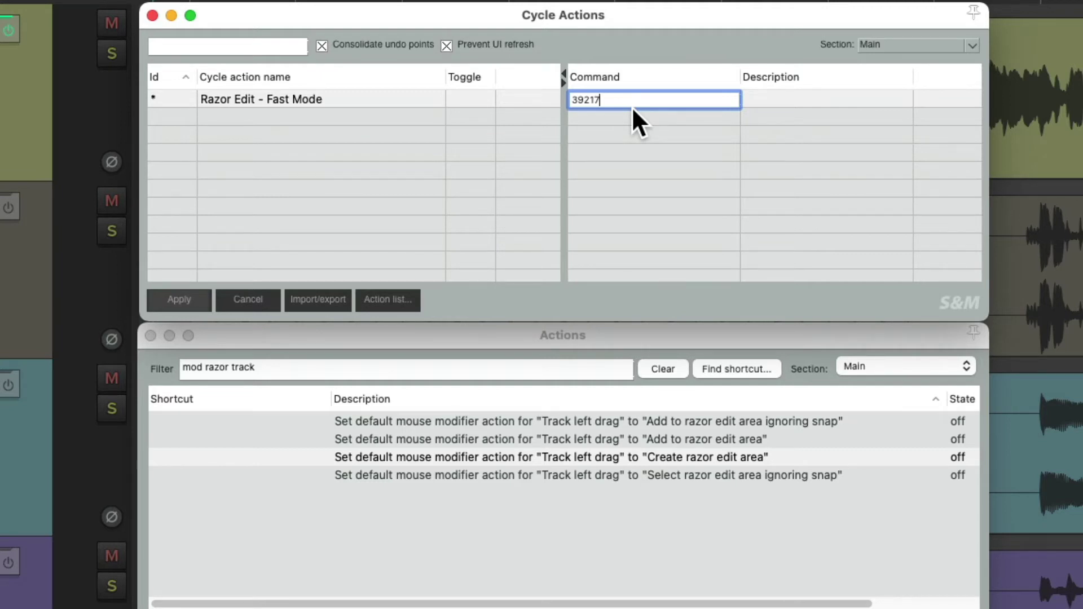
key(Return)
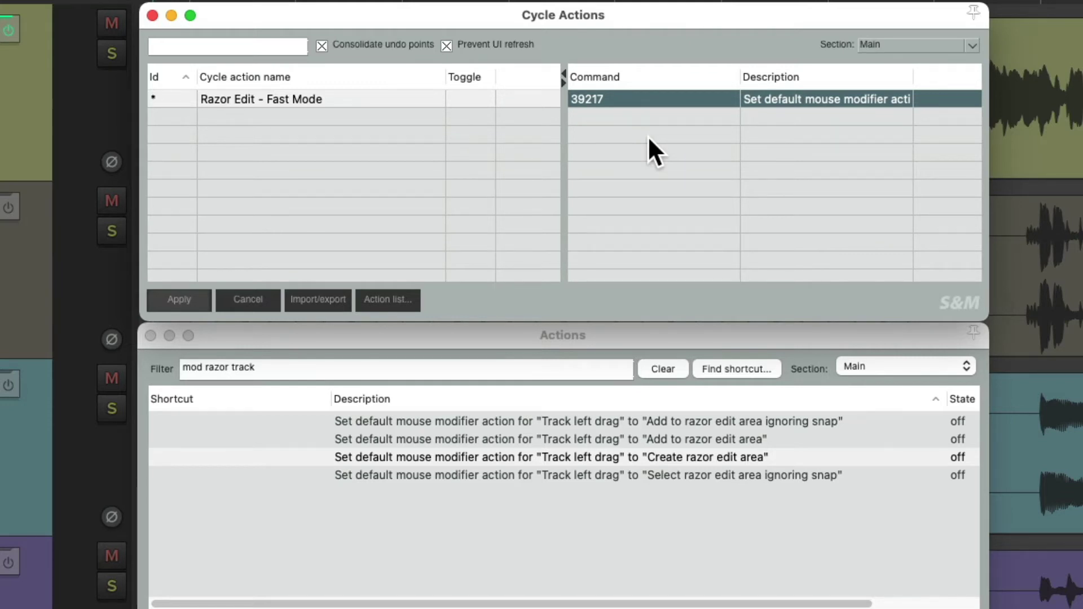
- Filter the actions by "mod razor media item" and copy the command ID for setting Media item left drag to "Create razor edit area"
double_click(245, 369)
text(media item)
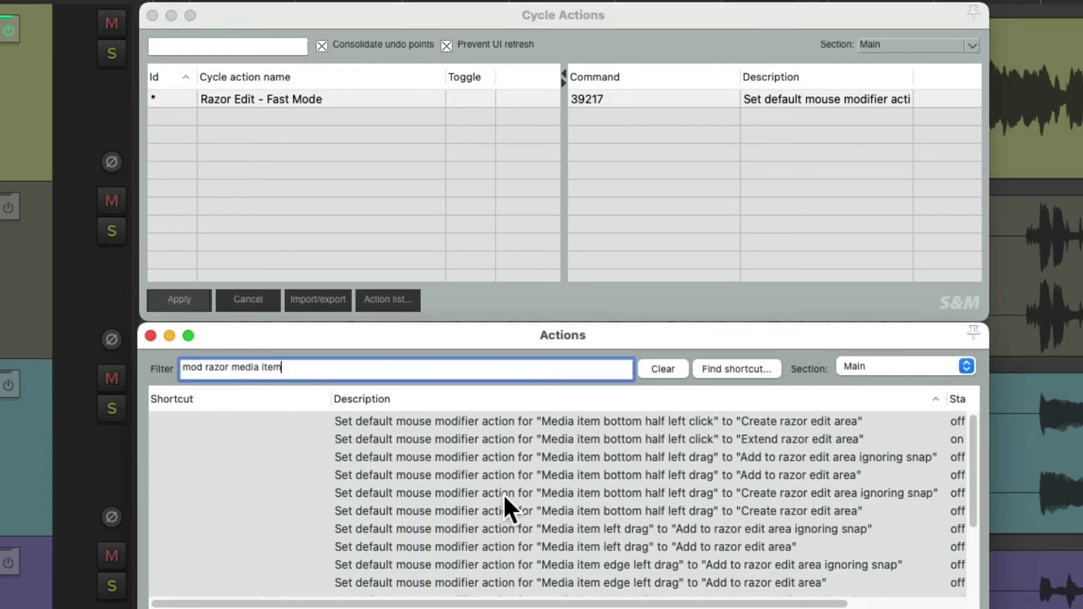
scroll(503, 493, down, 5)
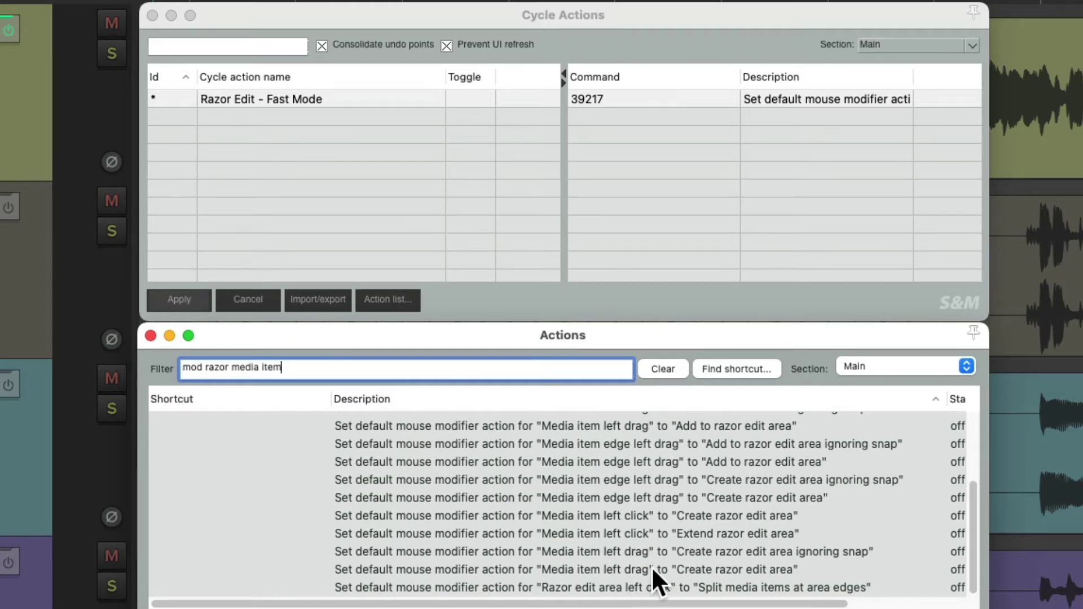
click(669, 568)
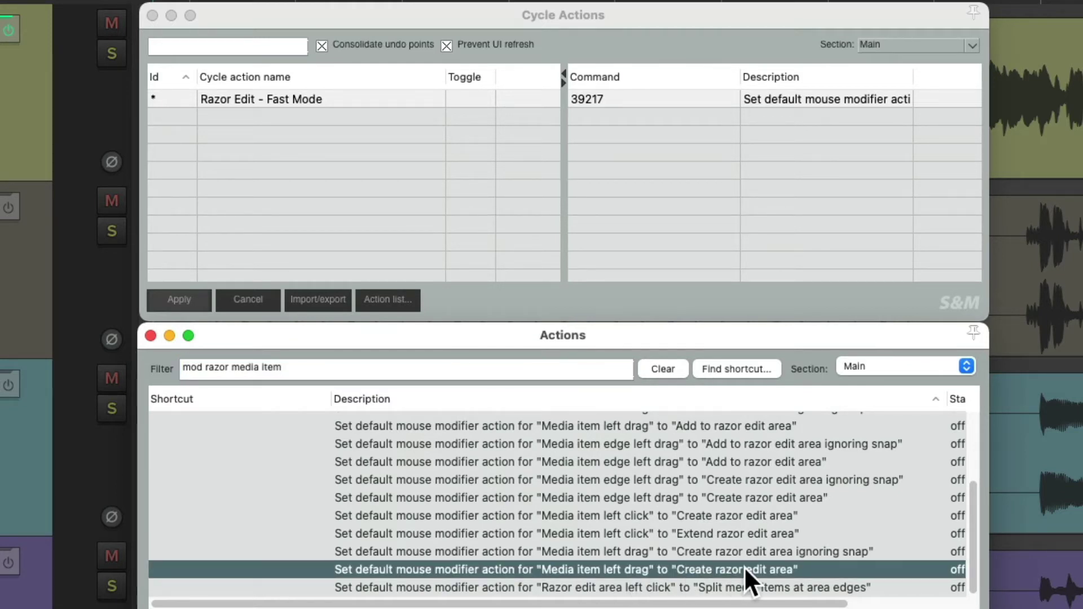
right_click(682, 569)
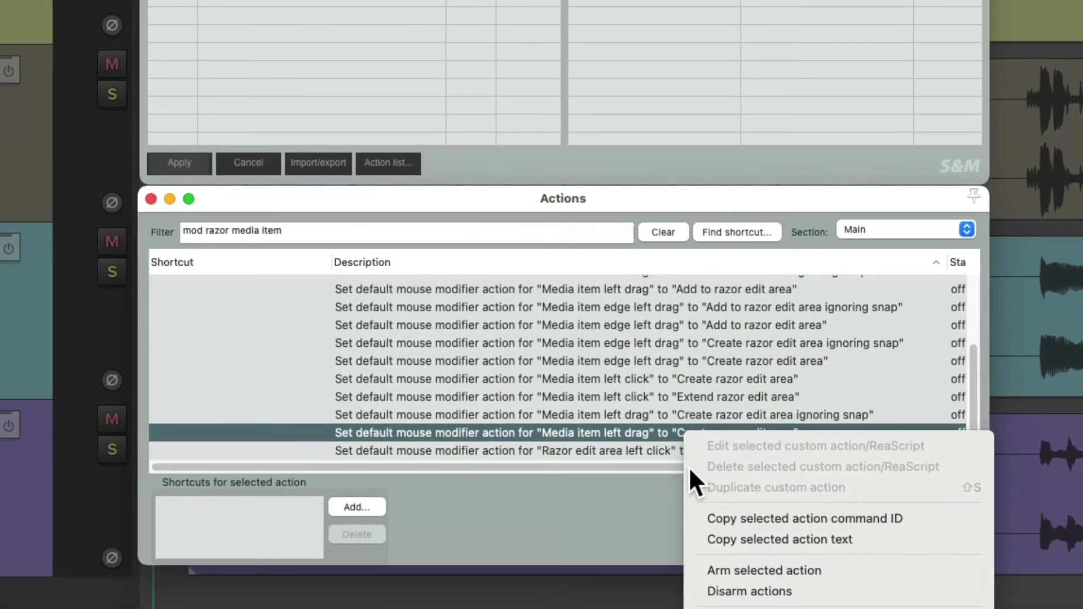
click(700, 517)
- Add the copied command ID 27030 to the Razor Edit - Fast Mode cycle action's command list
right_click(628, 110)
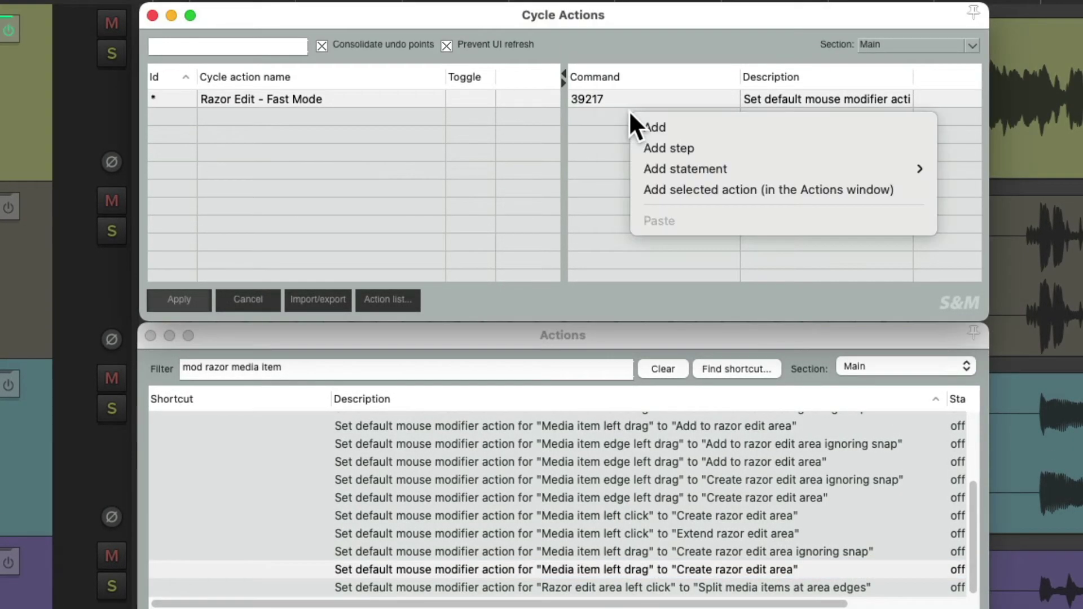
click(648, 127)
key(super+v)
key(Return)
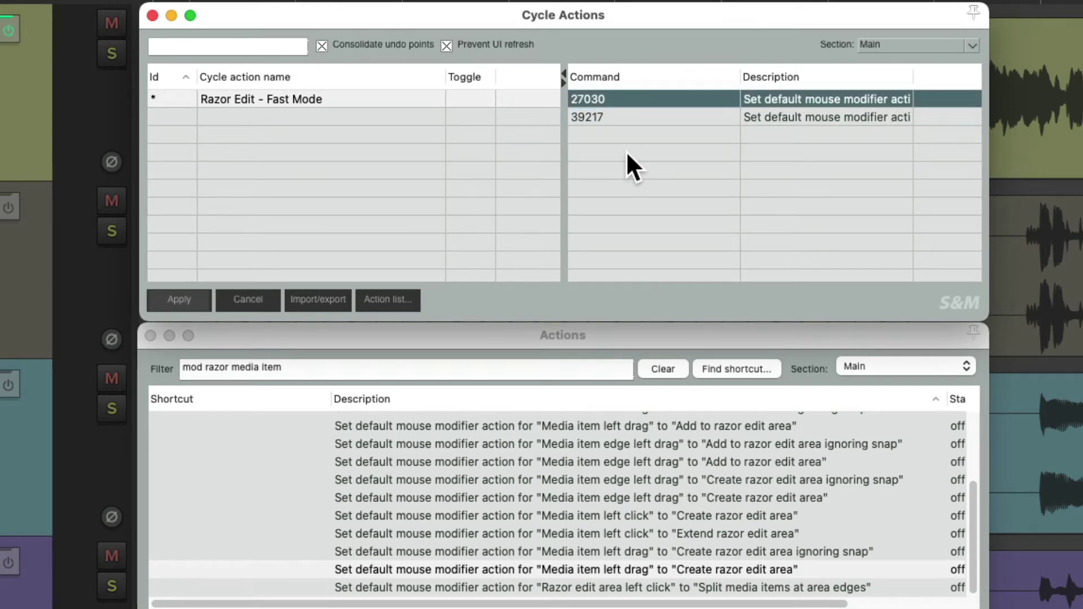
- Copy the command ID of the action setting Media item bottom half left drag to "Add to razor edit area"
scroll(618, 520, up, 5)
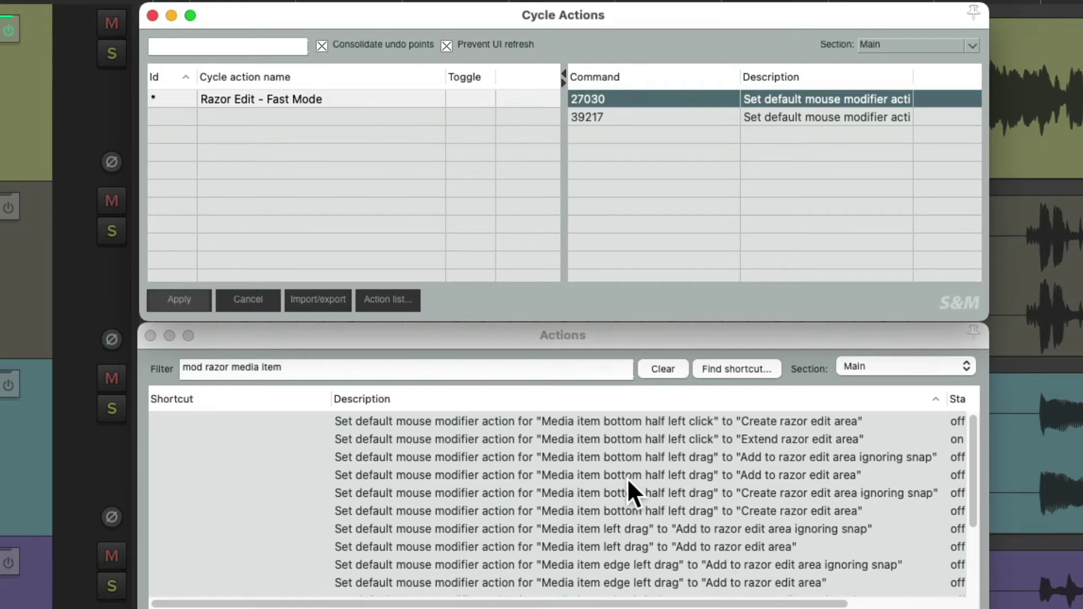
click(749, 474)
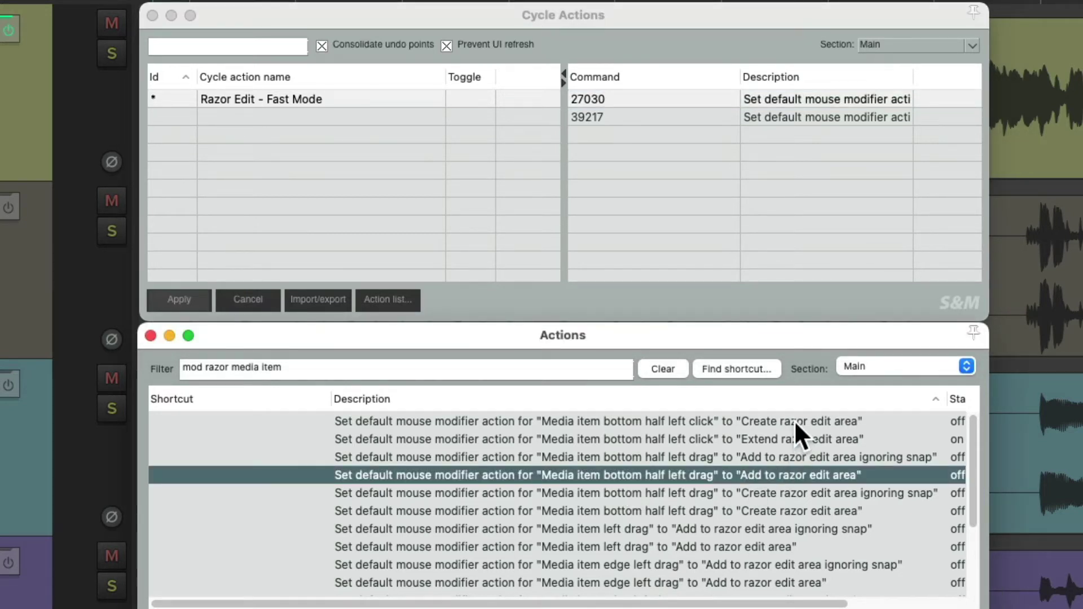
right_click(759, 476)
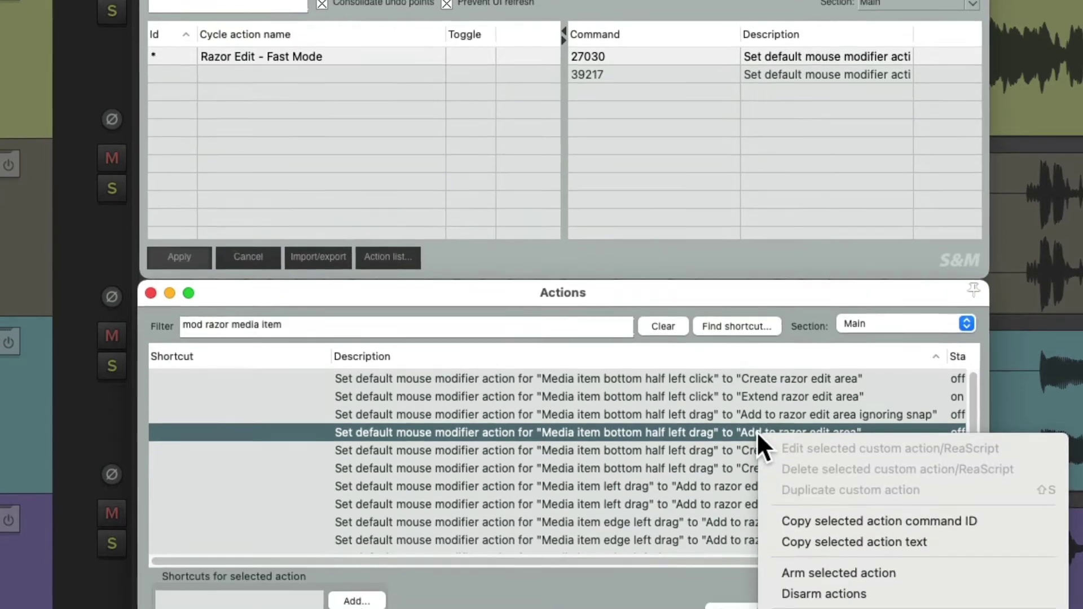
click(773, 520)
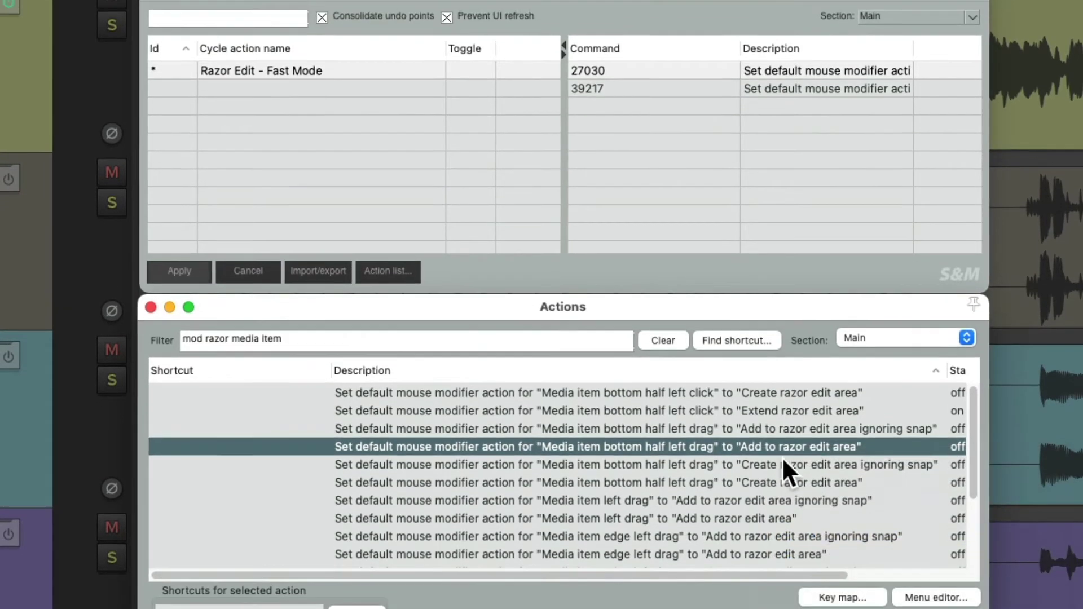
- Add the copied command ID 27064 below 39217 in the Razor Edit - Fast Mode cycle action
click(591, 86)
right_click(592, 134)
click(597, 141)
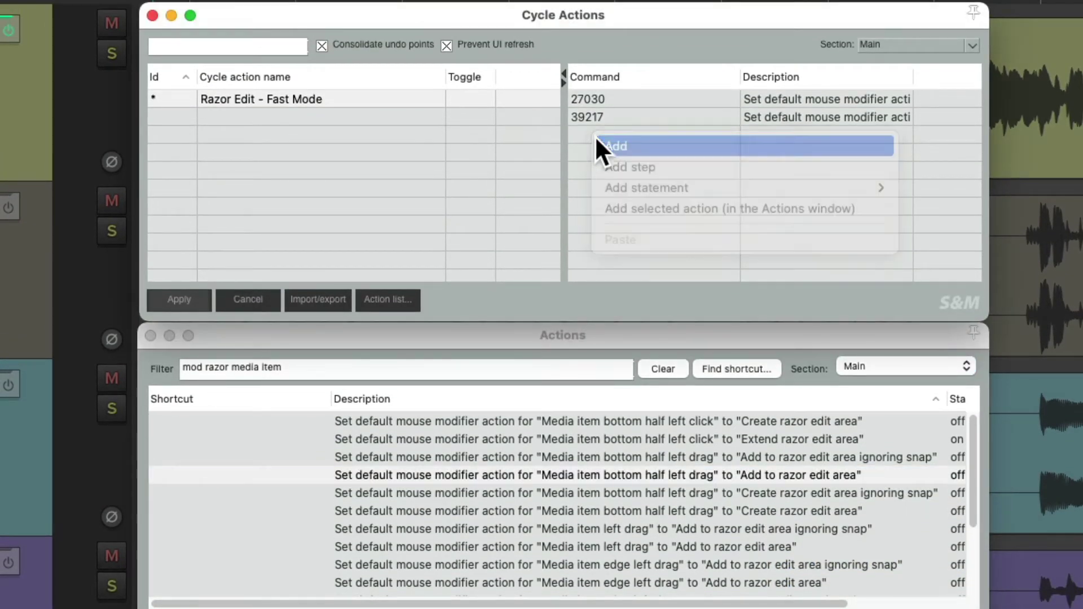
key(super+v)
key(Return)
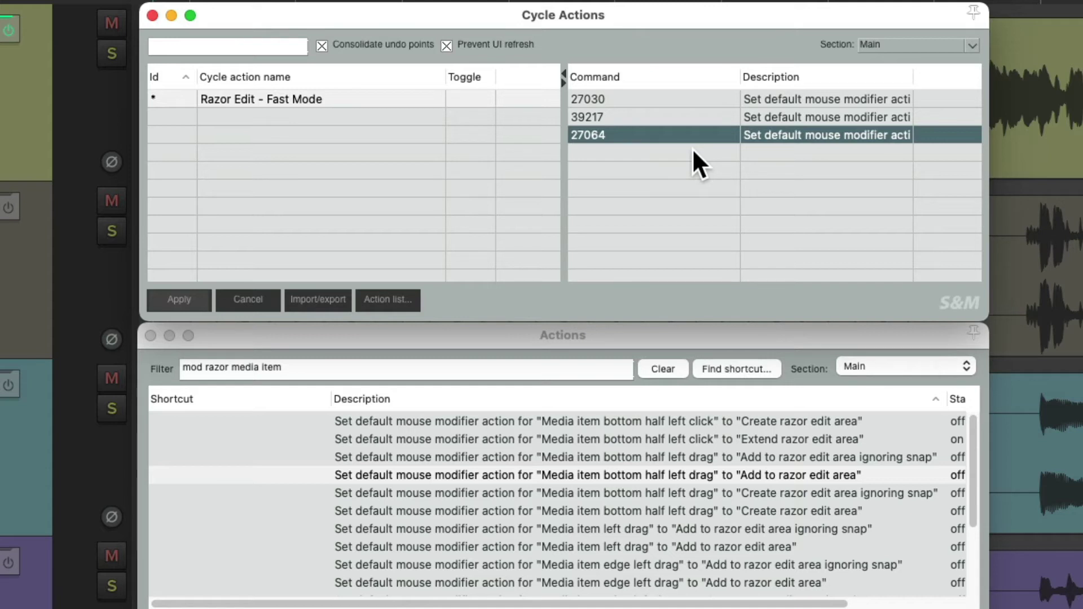
- Insert a step separator into the cycle action's commands and move it below 27064
right_click(602, 150)
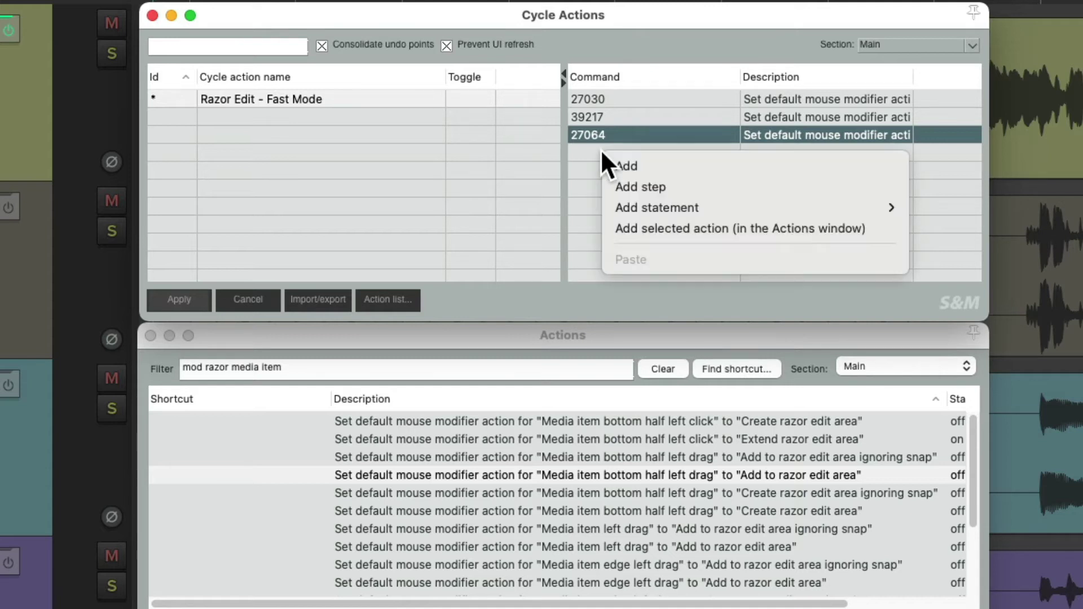
click(615, 186)
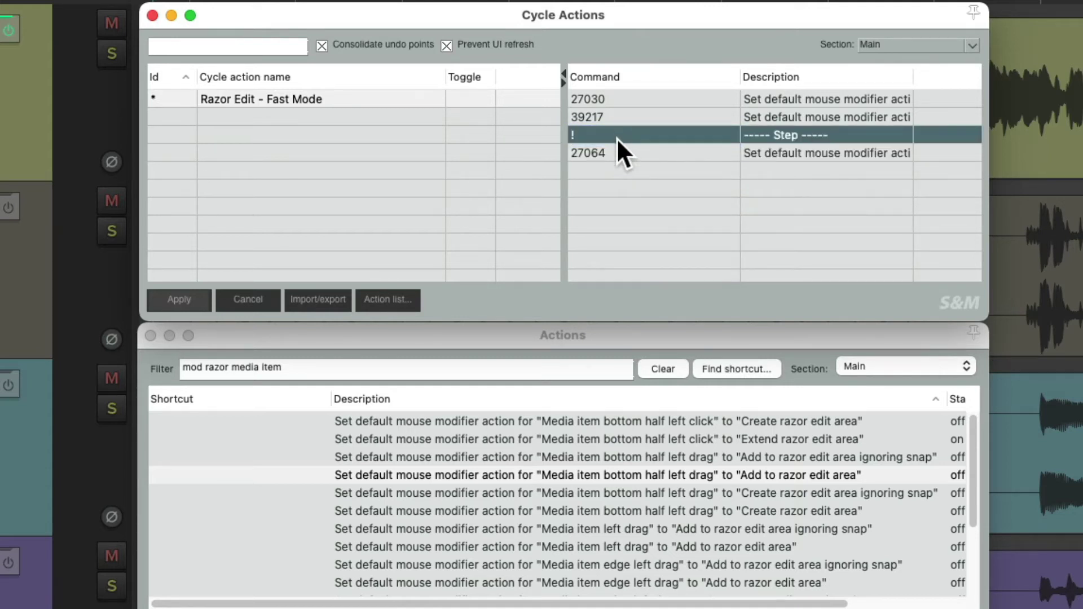
drag(617, 139, 617, 154)
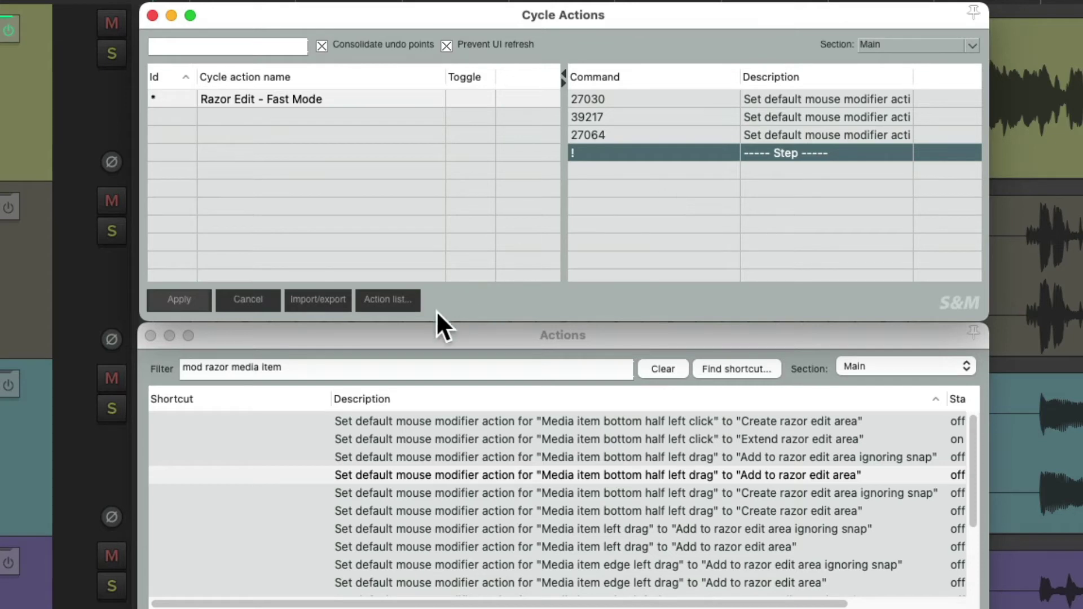
- Filter the actions by "mod track factory" and copy the command ID for Track left drag to "Select time" (factory default)
click(330, 373)
text(mod track )
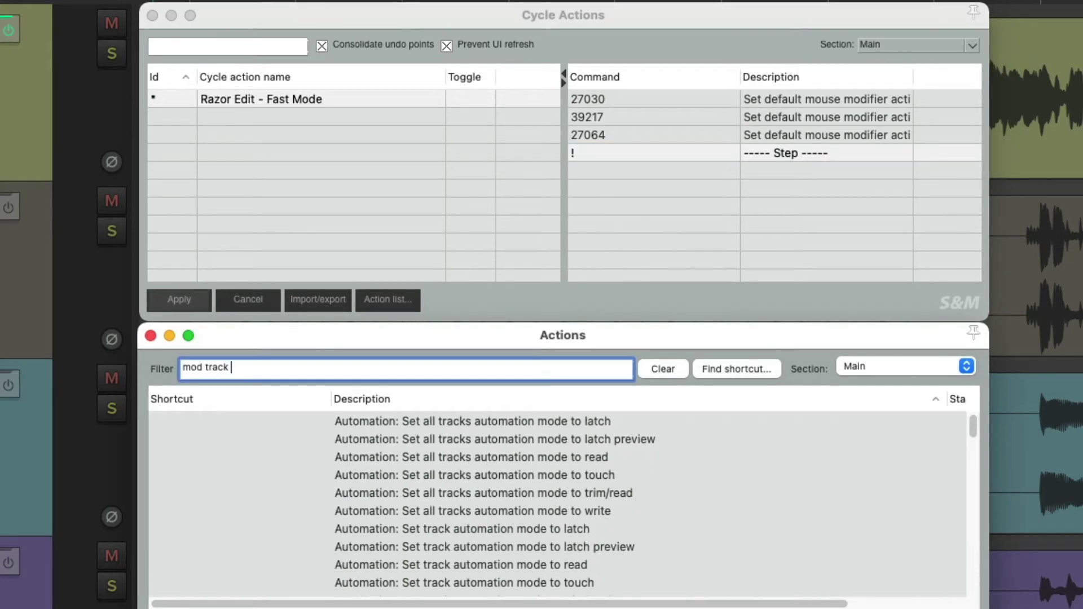
text(factory)
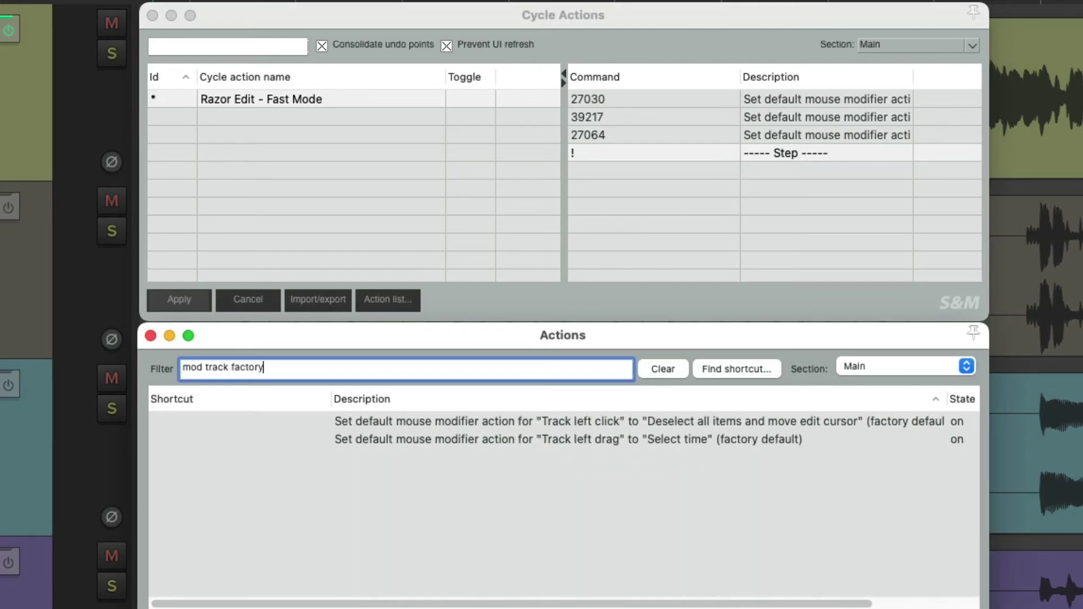
click(506, 438)
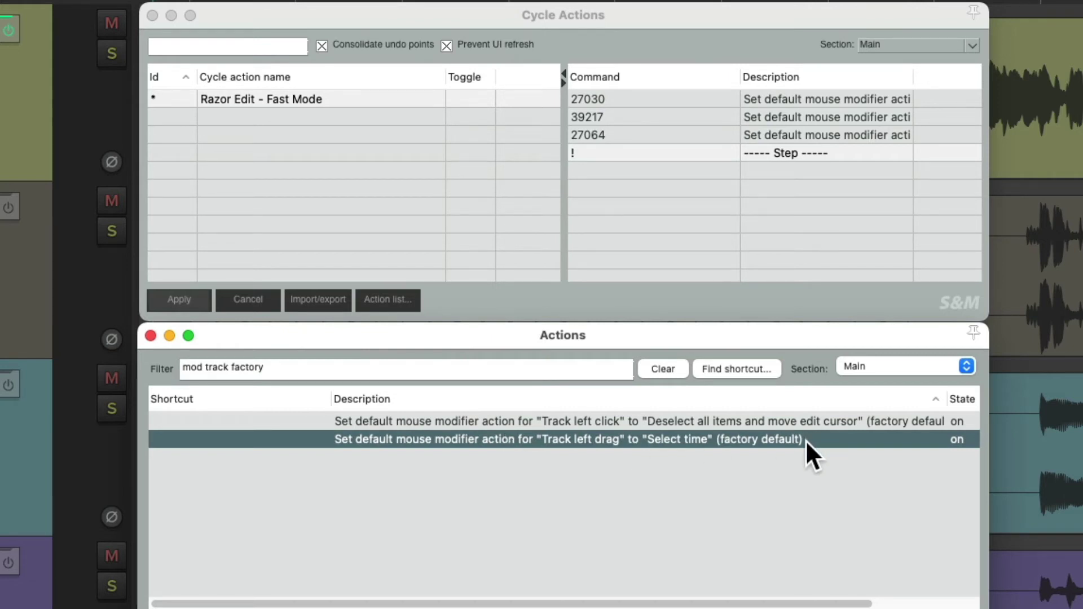
right_click(719, 438)
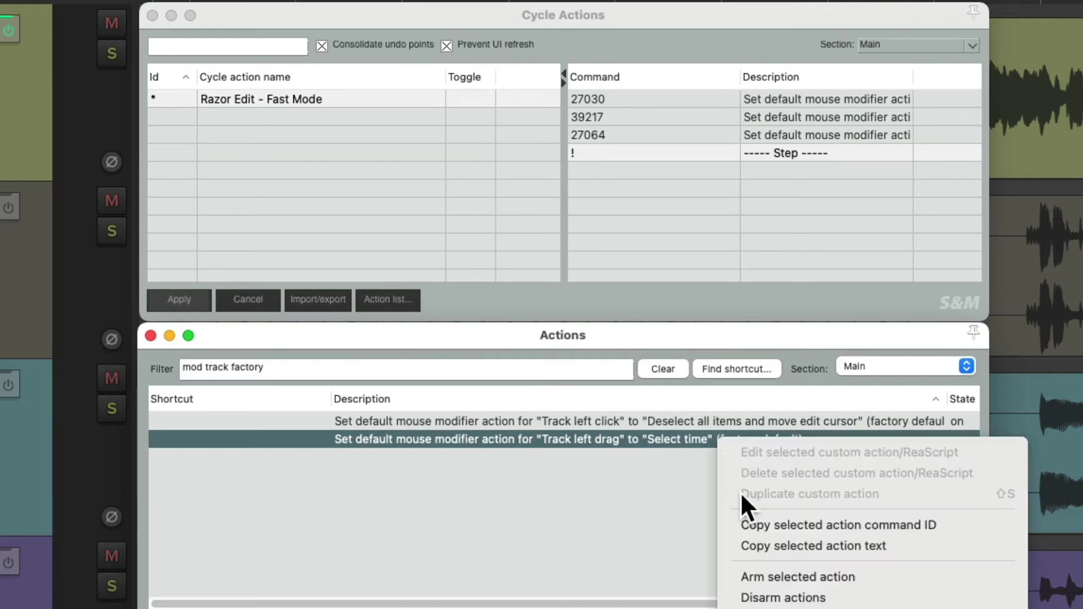
click(739, 525)
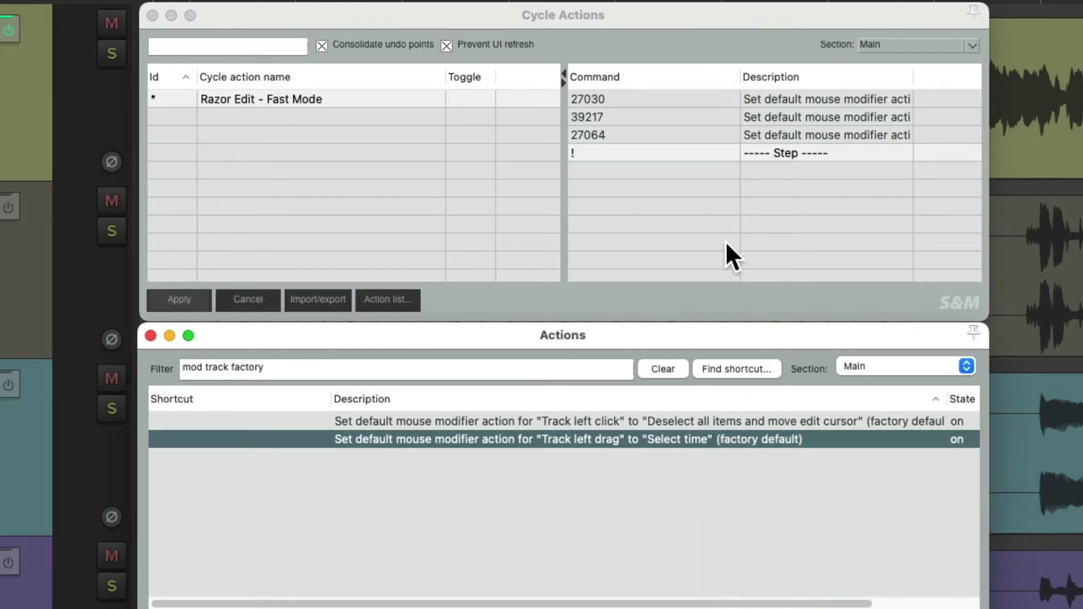
- Add the copied command ID 39199 after the step separator in the cycle action
right_click(637, 168)
click(644, 180)
key(super+v)
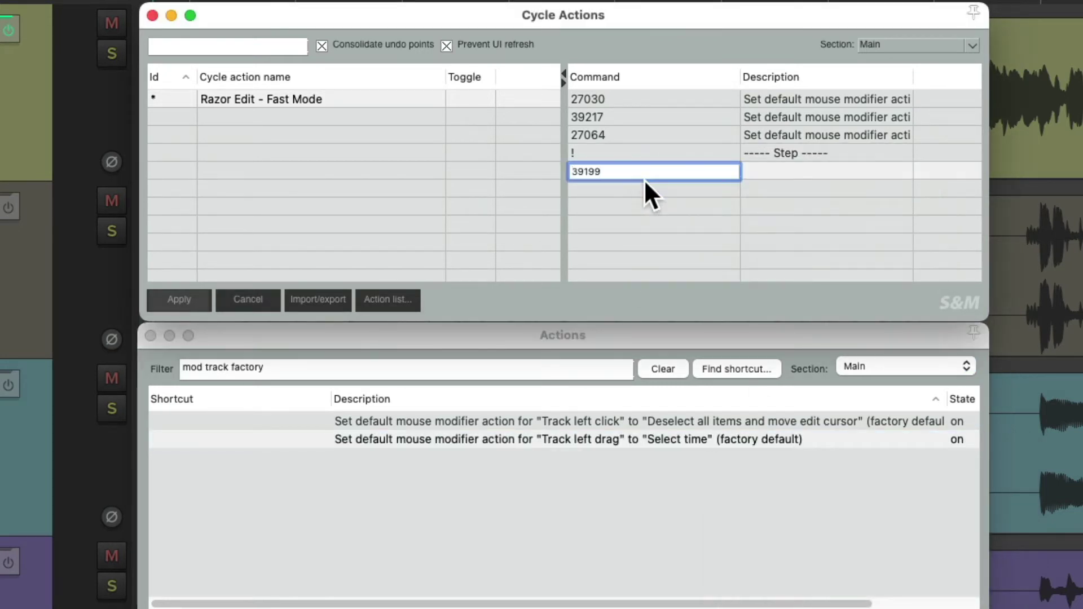
key(Return)
- Filter the actions by "mod media item factory" and copy the command ID for Media item left drag to "Move item ignoring time selection"
double_click(214, 367)
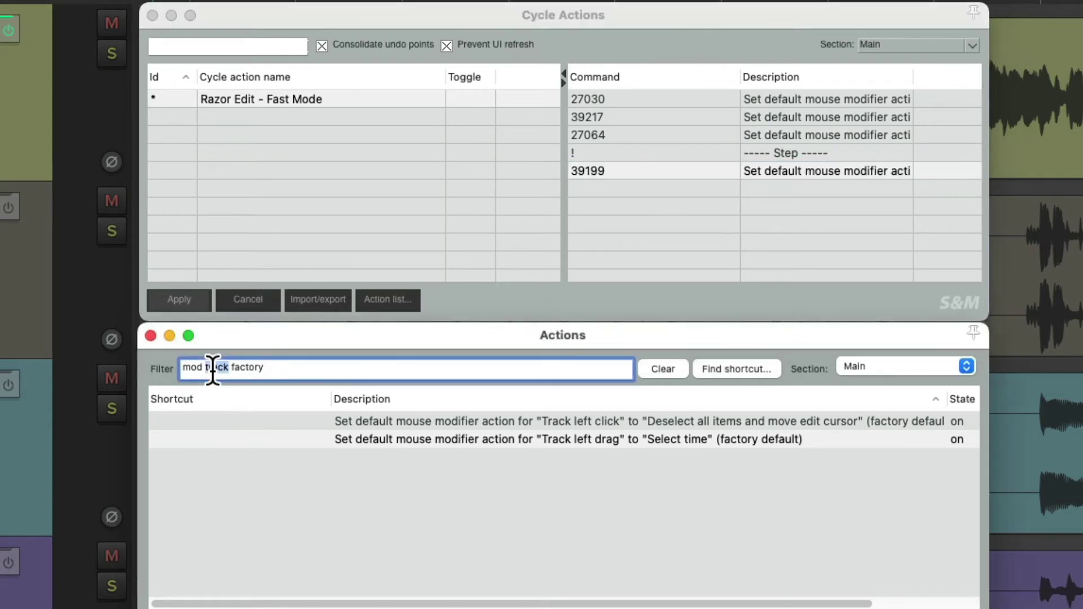
text(media item)
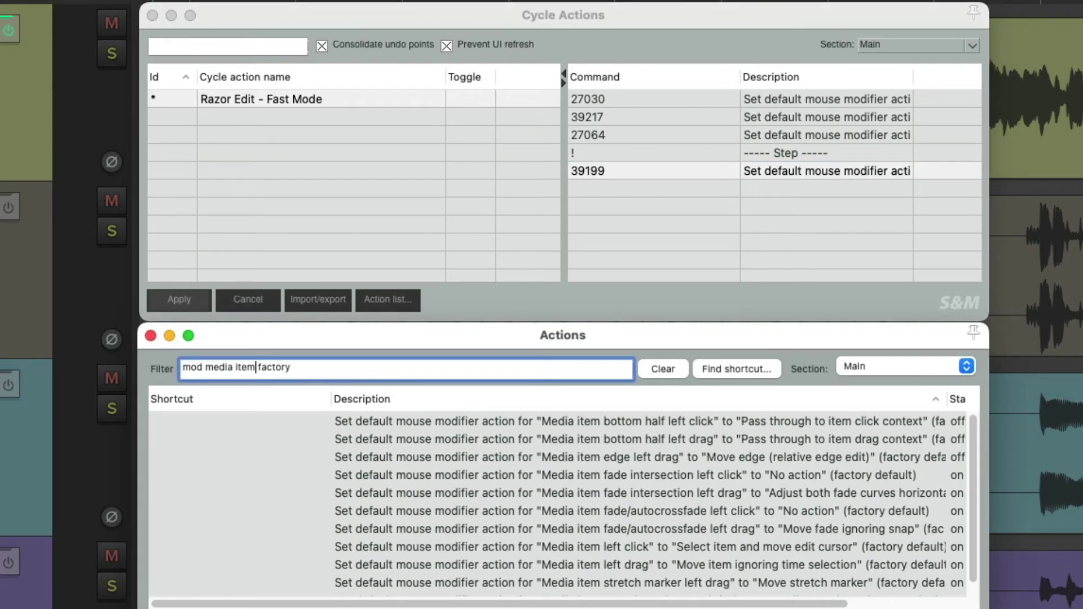
scroll(536, 462, down, 1)
click(686, 553)
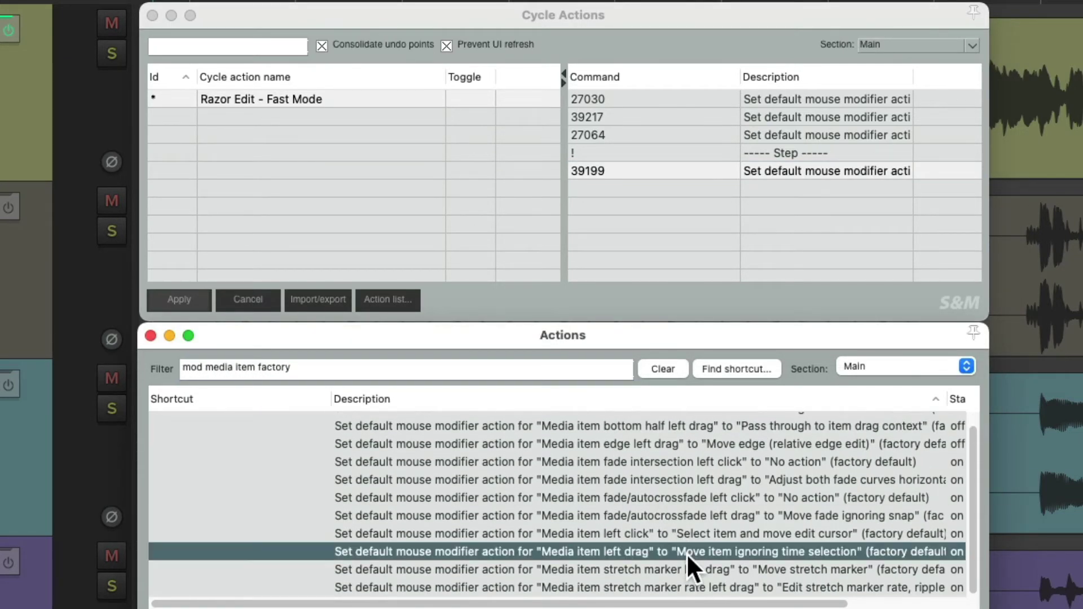
right_click(686, 553)
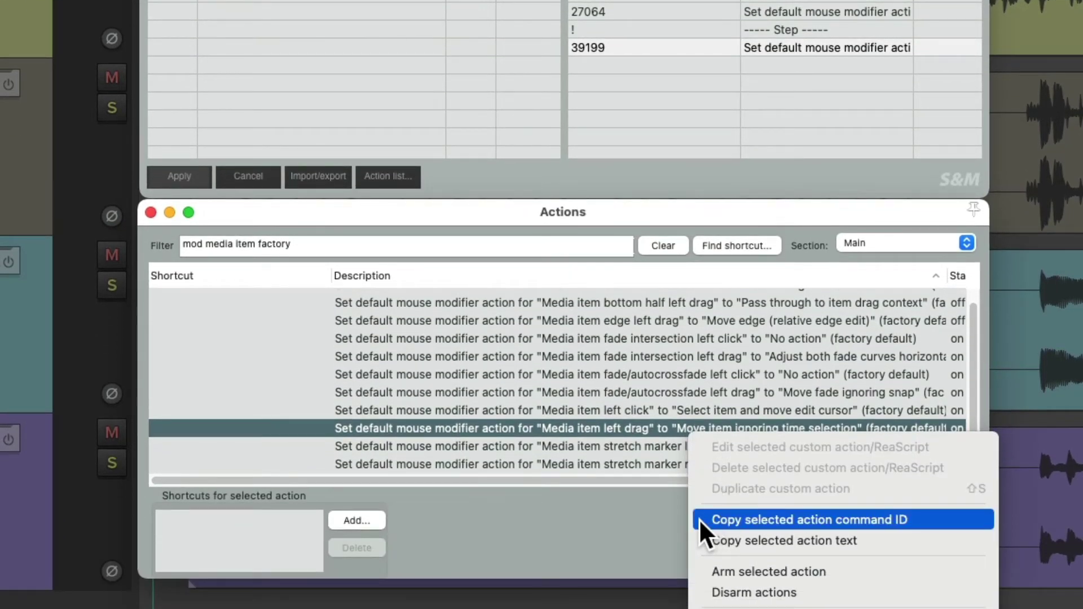
click(699, 519)
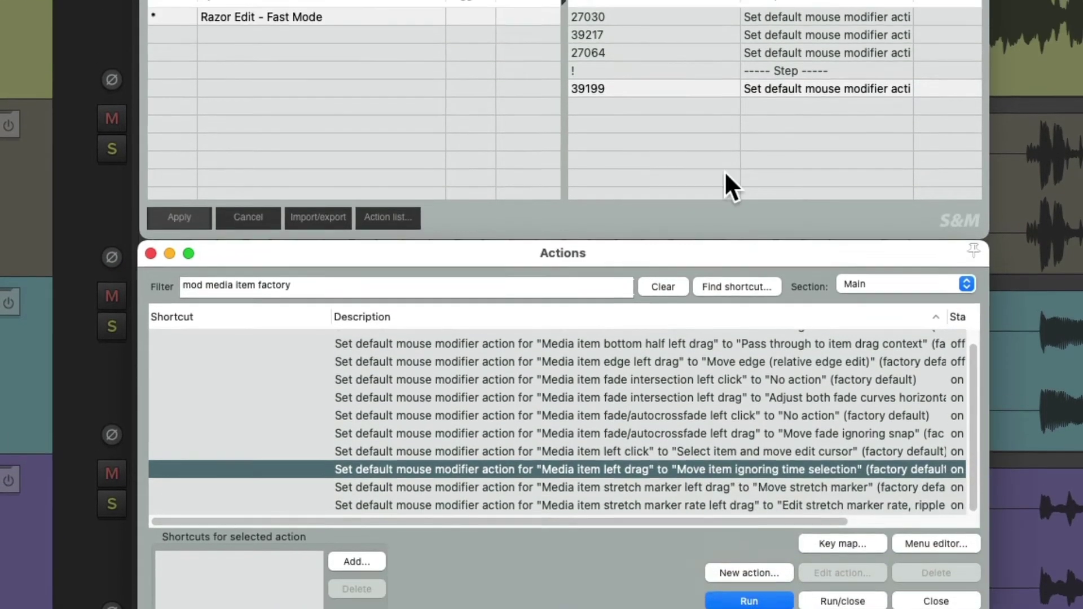
- Add the copied command ID 39013 below 39199 in the cycle action
right_click(605, 61)
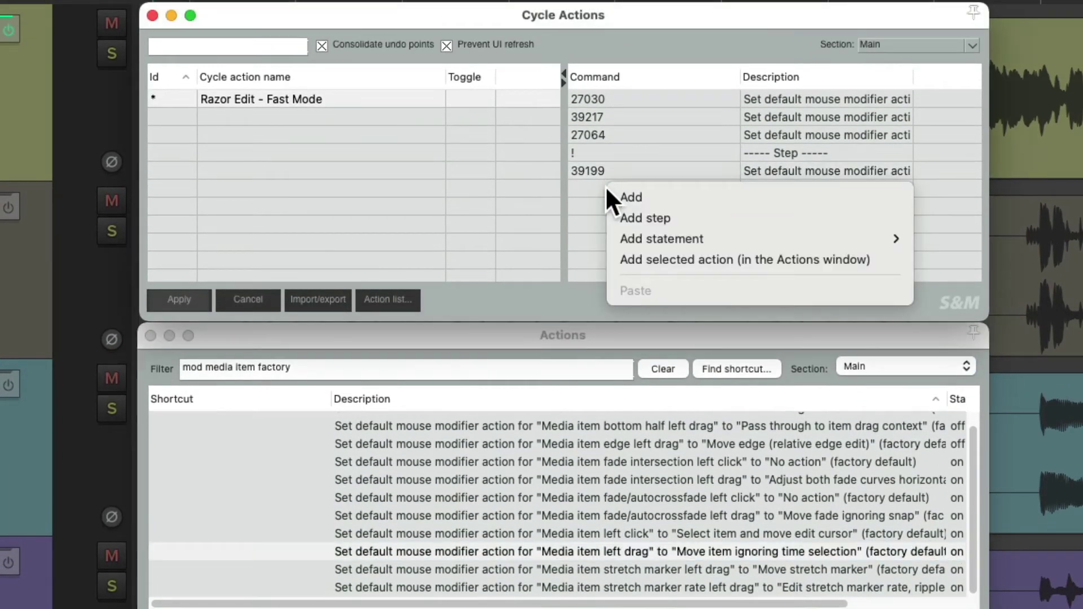
click(607, 191)
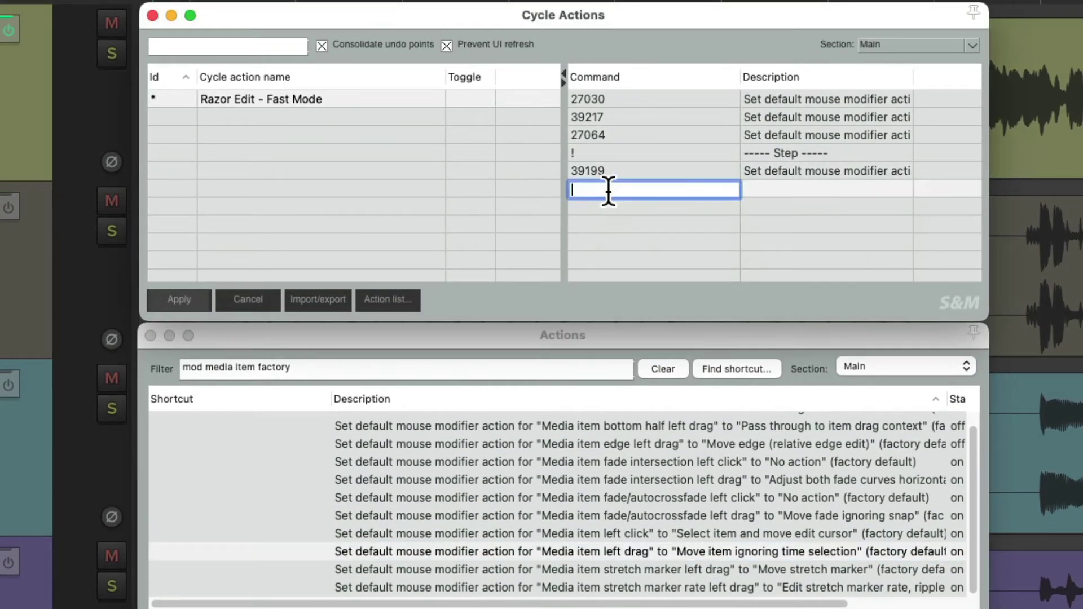
key(super+v)
key(Return)
- Copy the command ID for Media item bottom half left drag to "Pass through to item drag context" (factory default)
scroll(604, 489, up, 1)
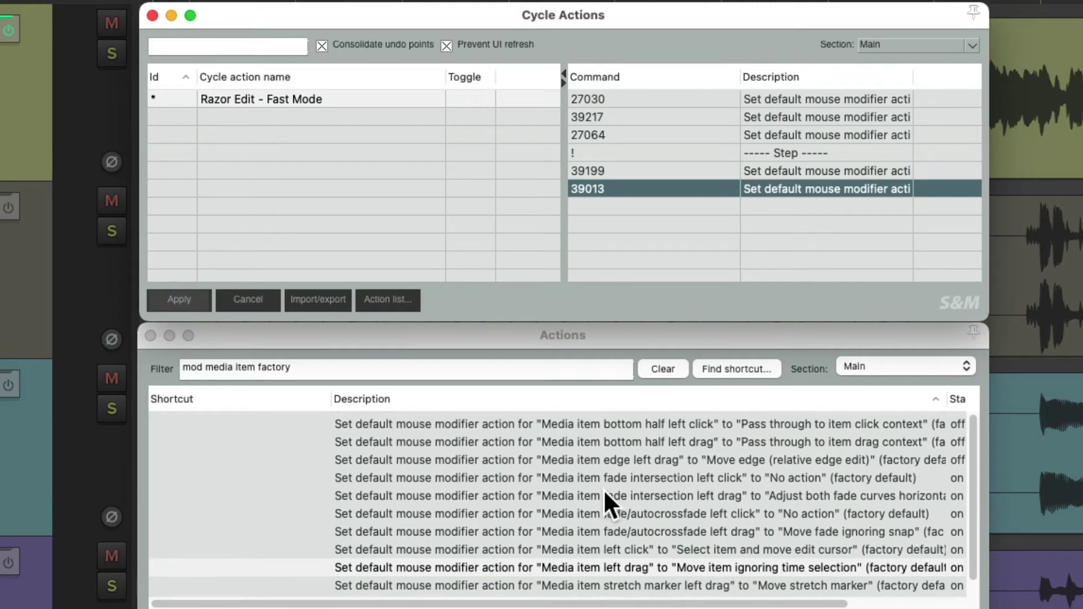
click(602, 439)
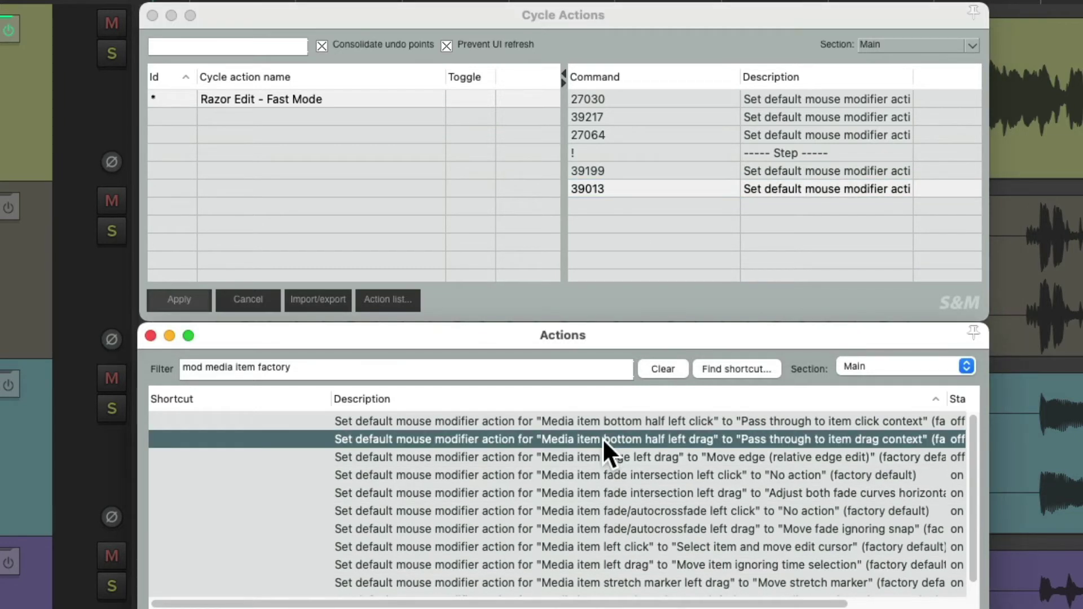
right_click(602, 438)
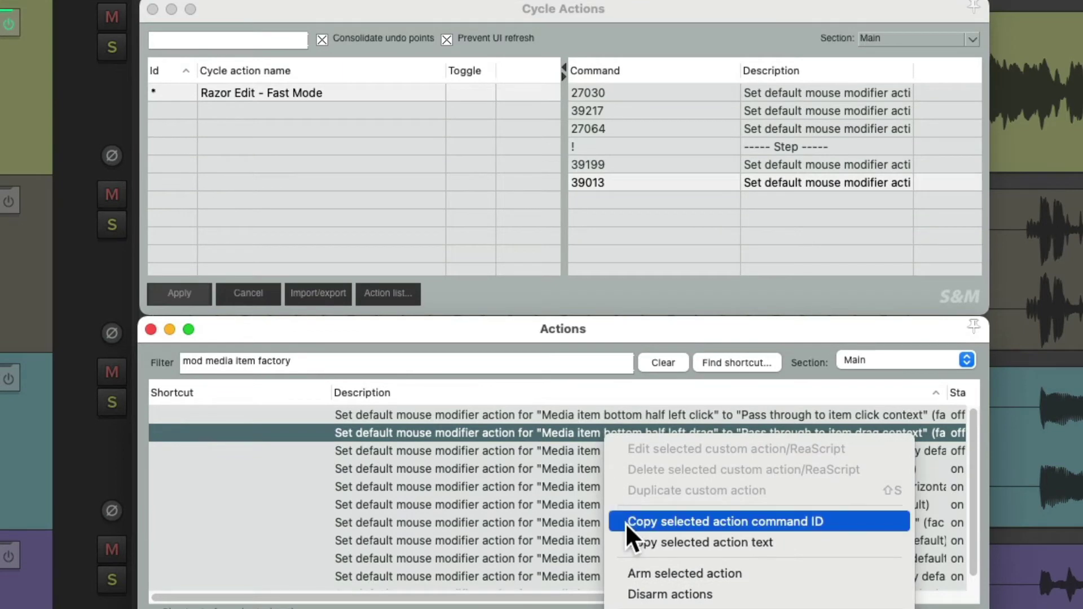
click(625, 529)
- Add the copied command ID 39032 as the last command of the cycle action
click(617, 201)
right_click(608, 201)
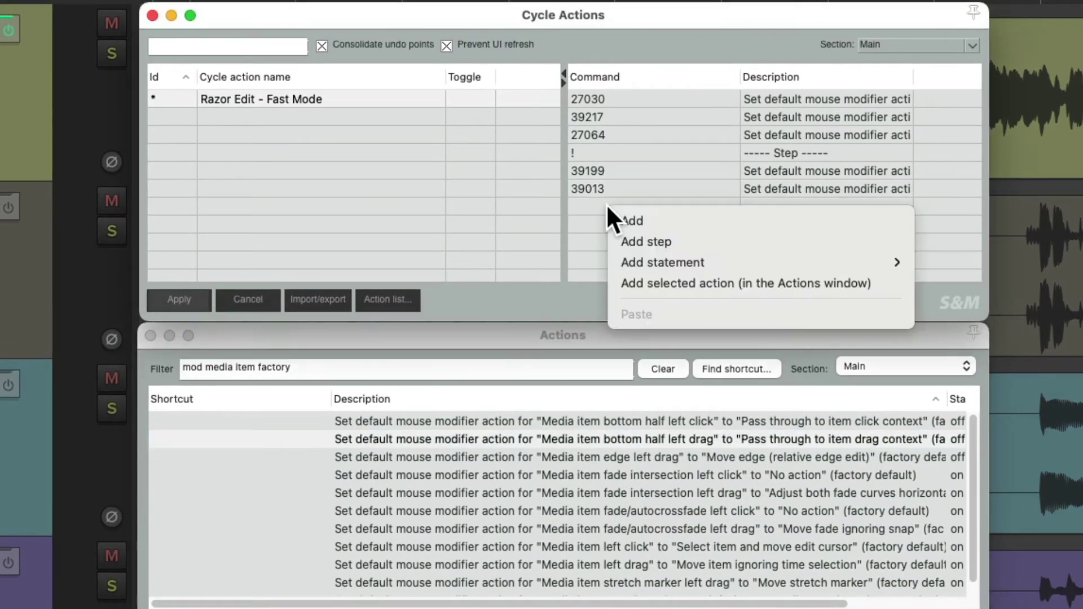
click(615, 219)
key(super+v)
key(Return)
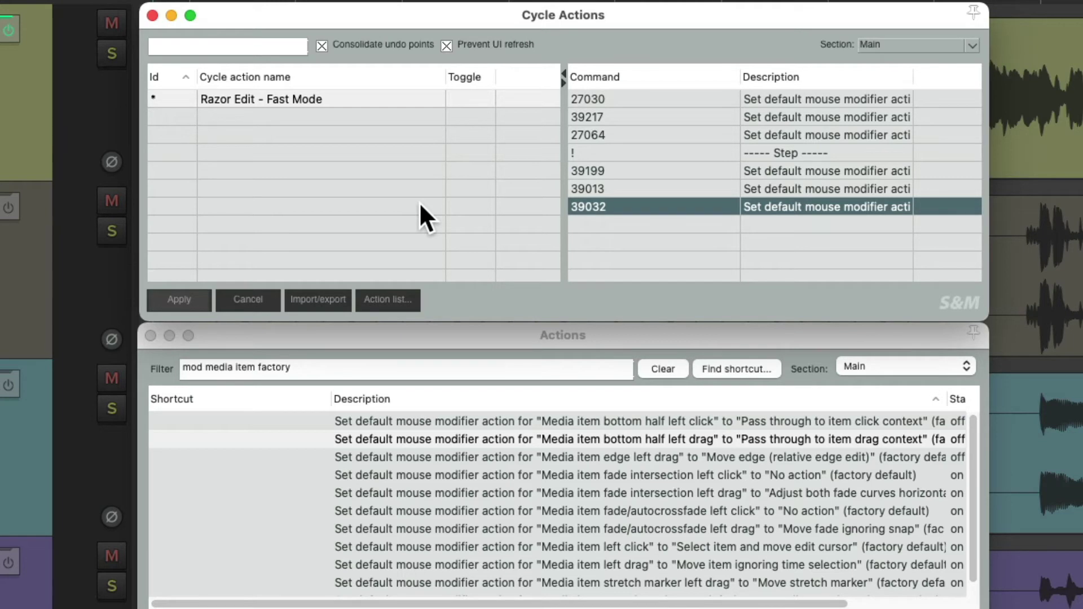
- Apply the Razor Edit - Fast Mode cycle action and close the Cycle Actions and Actions windows
click(236, 97)
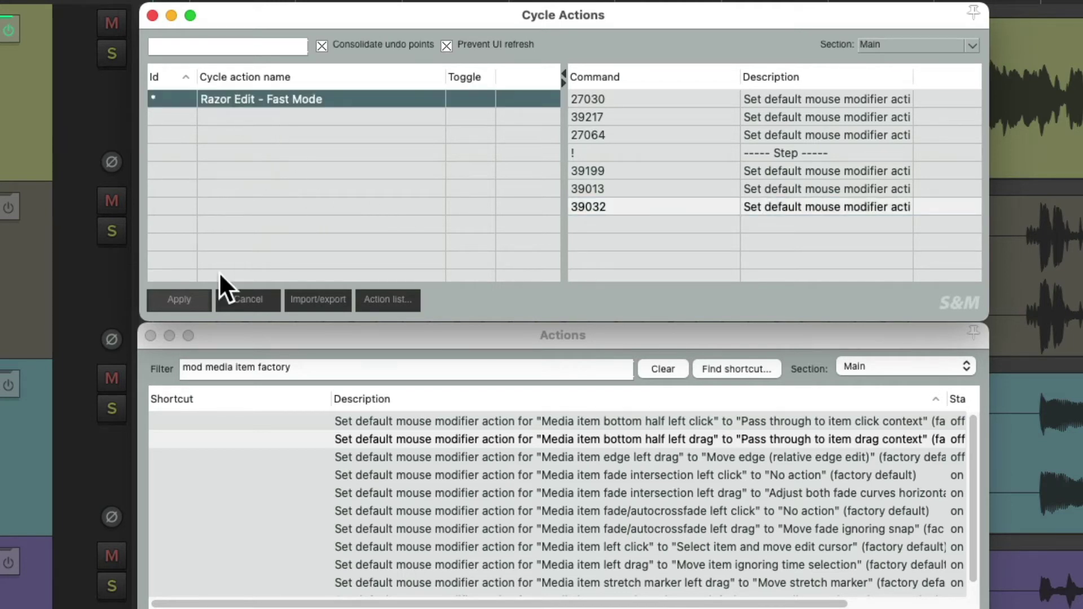
click(187, 295)
click(152, 15)
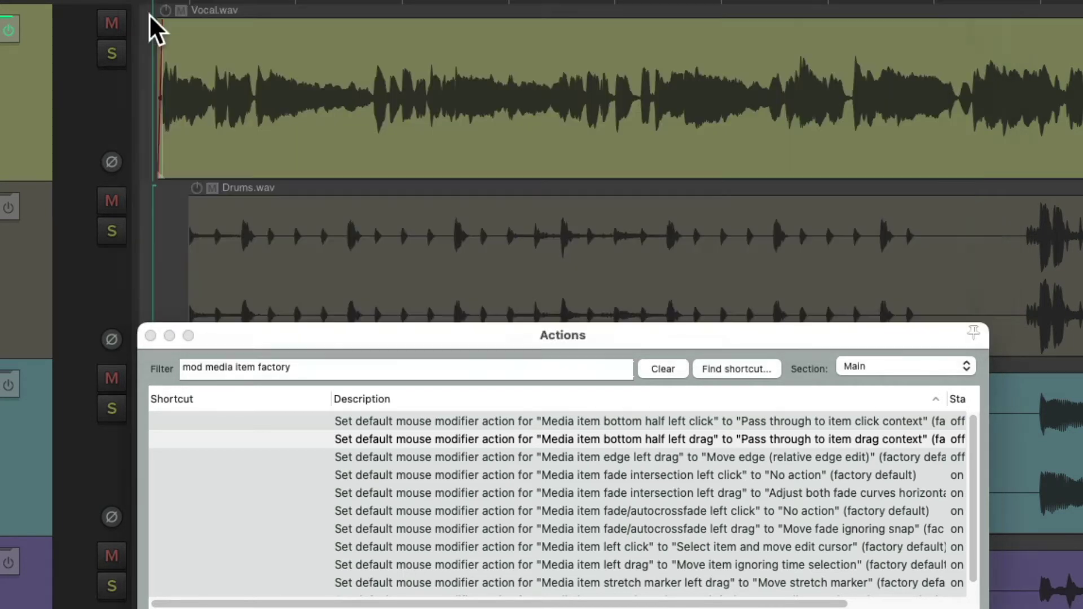
click(151, 335)
- Reopen the action list, filter it by "razor edit fast" and select the Razor Edit - Fast Mode action
click(435, 10)
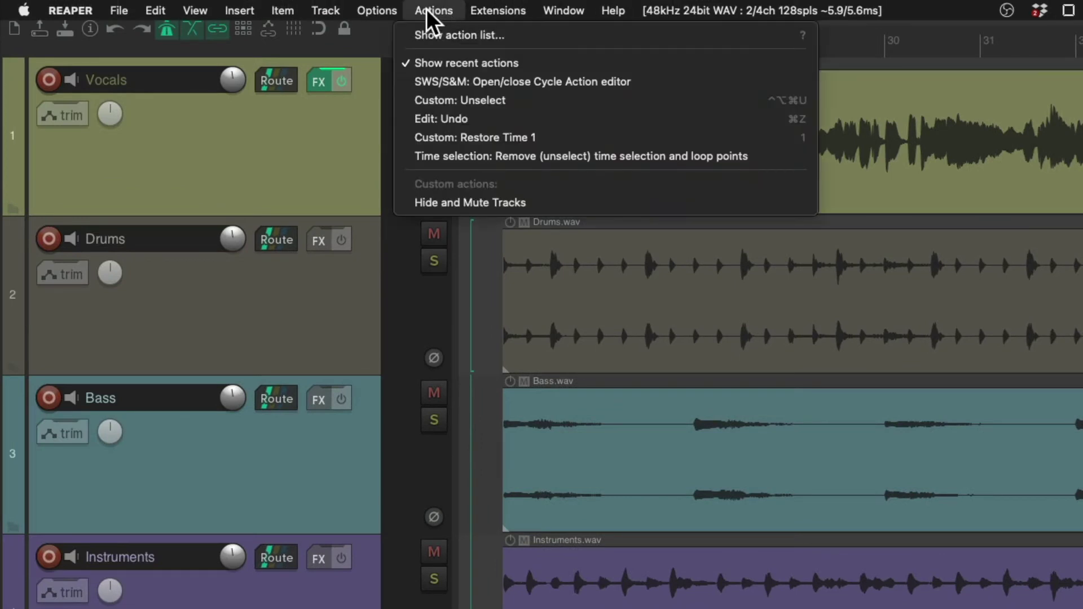
click(408, 33)
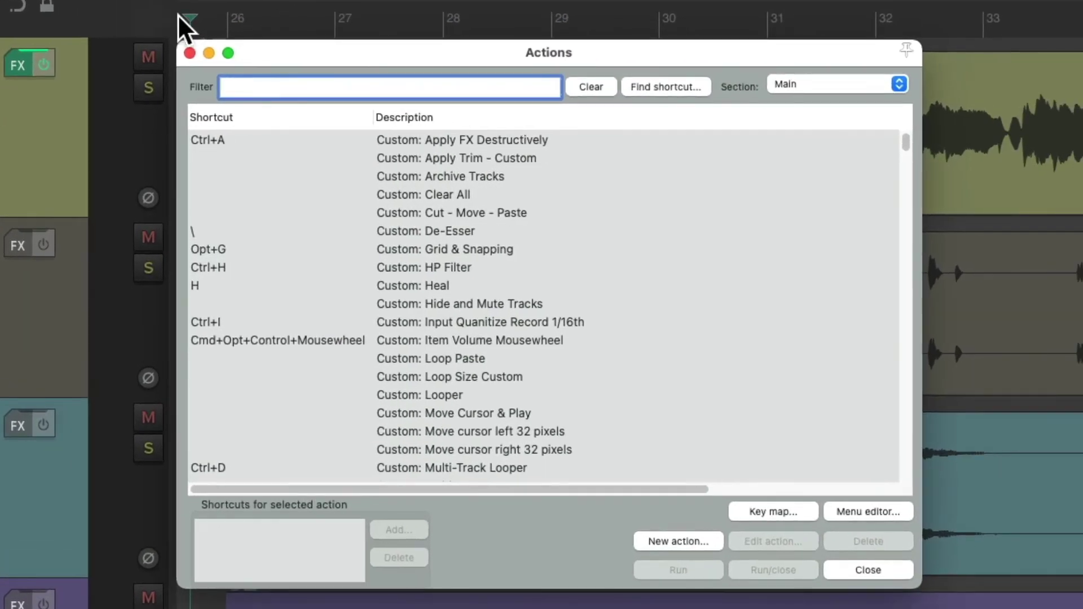
text(razor edit fast)
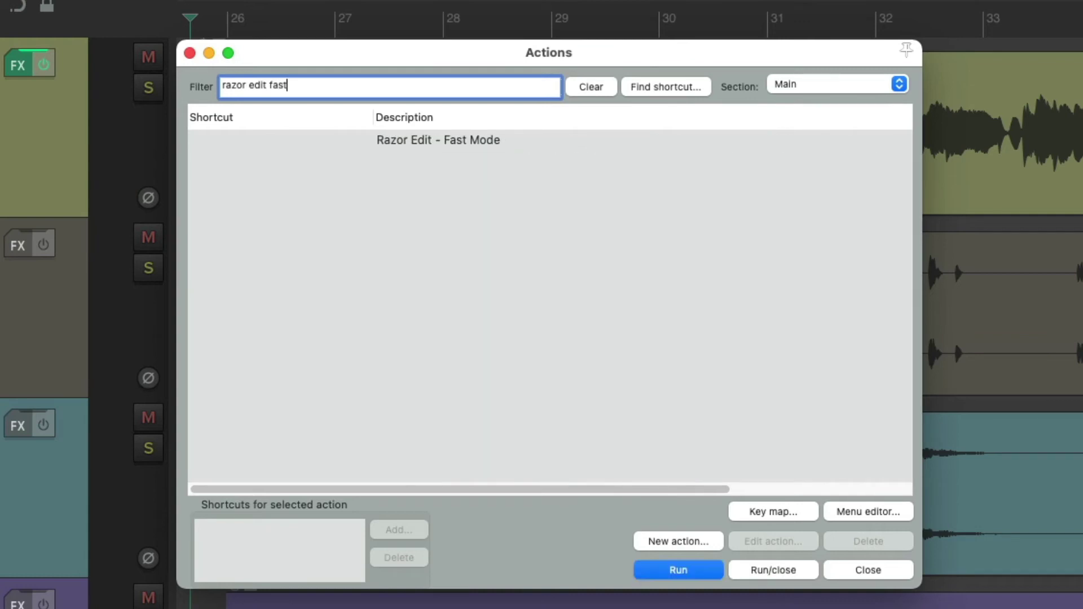
click(469, 141)
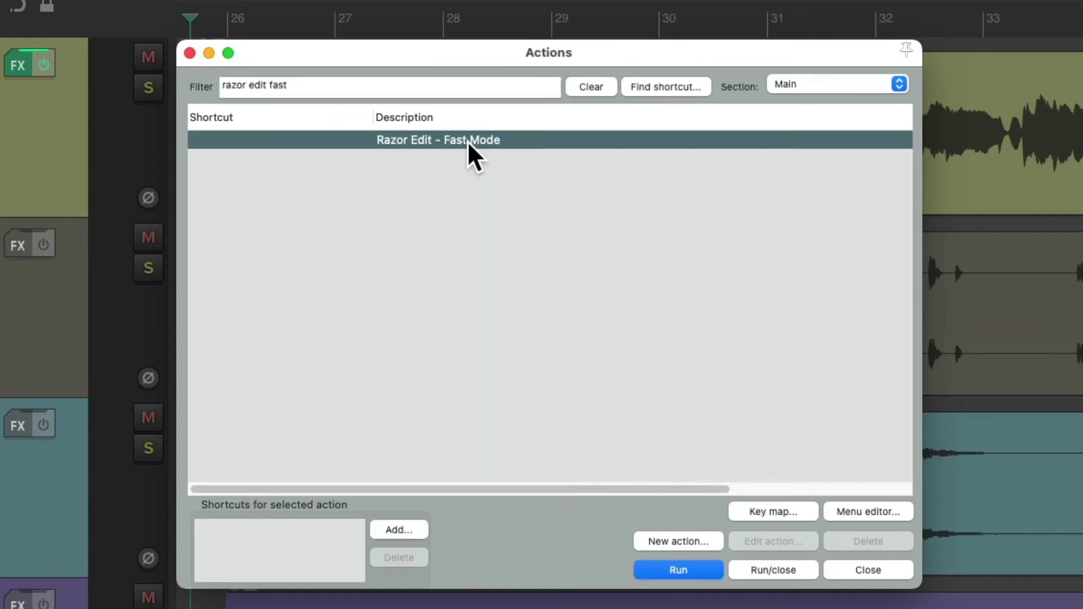
- Assign F1 as the shortcut for the Razor Edit - Fast Mode action and close the action list
click(402, 530)
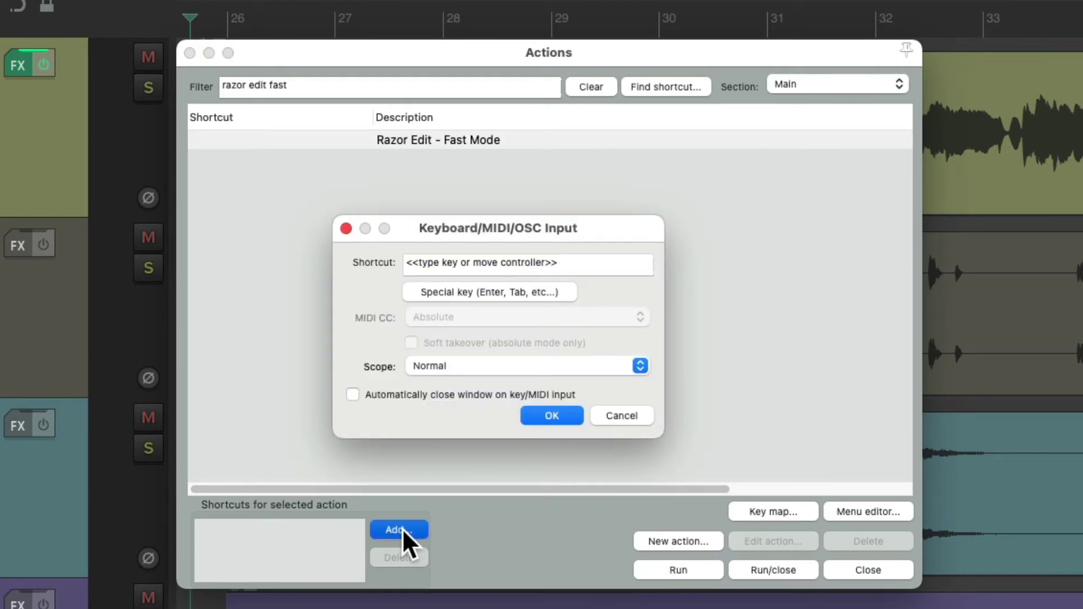
key(F1)
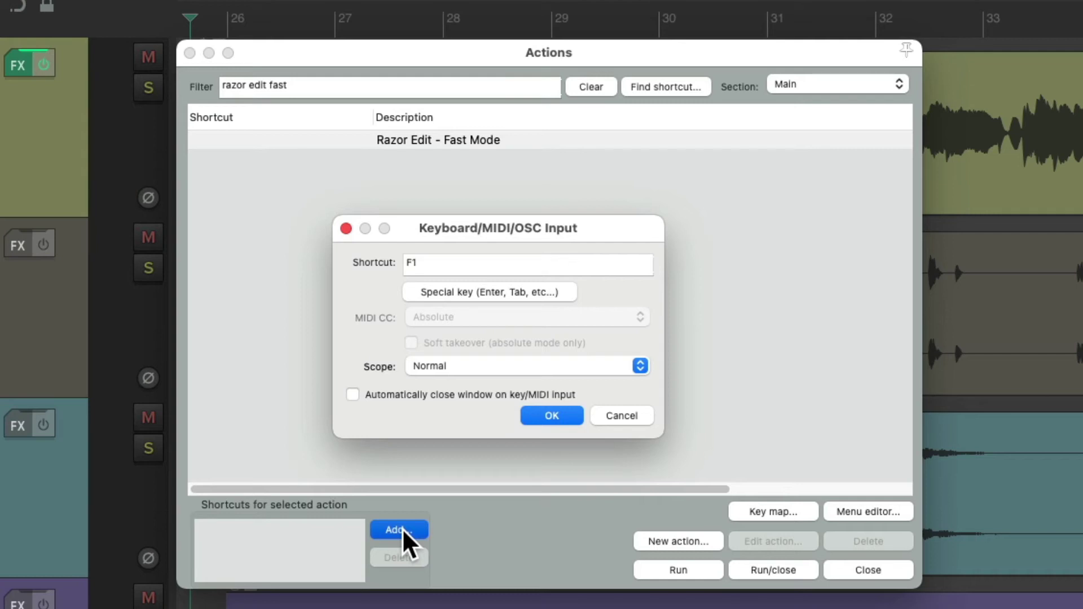
key(Return)
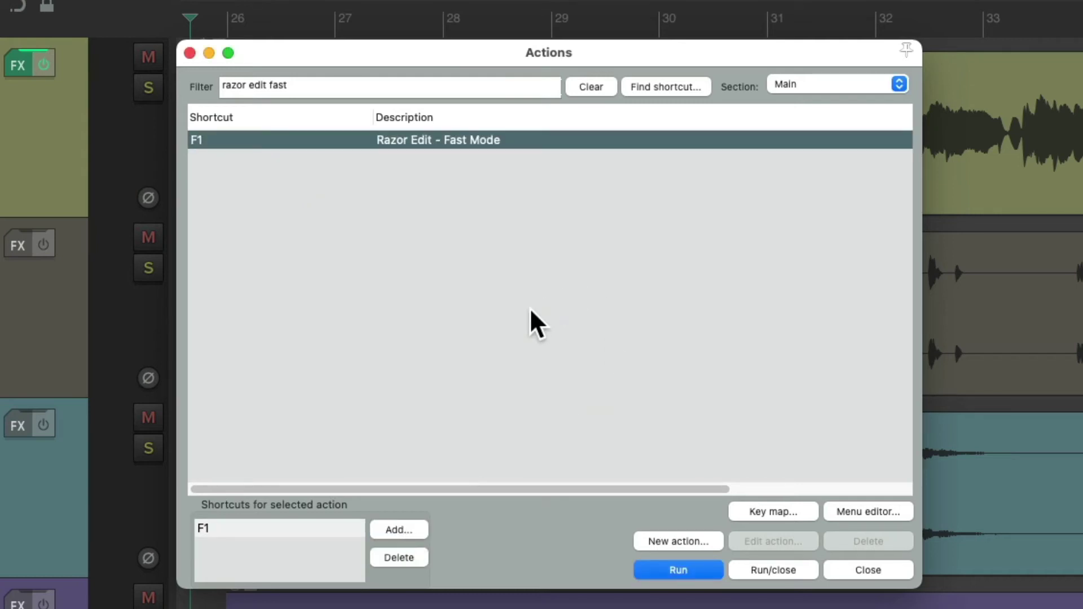
key(Escape)
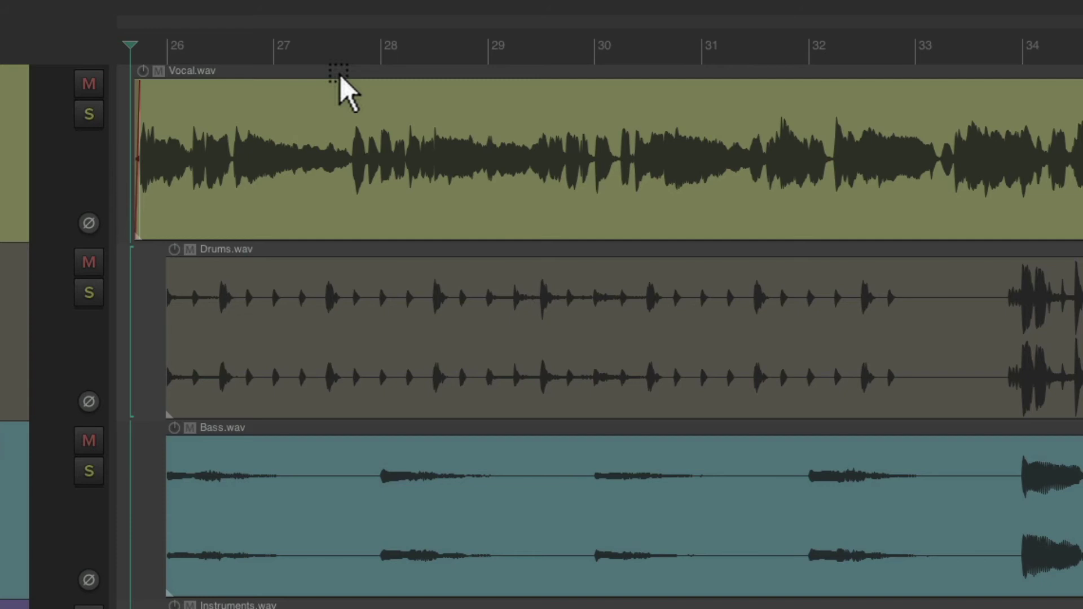
- Draw several razor edit areas on the Vocal item, ending with one from about bar 28.25 to 29.8
drag(323, 105, 420, 118)
drag(471, 121, 527, 132)
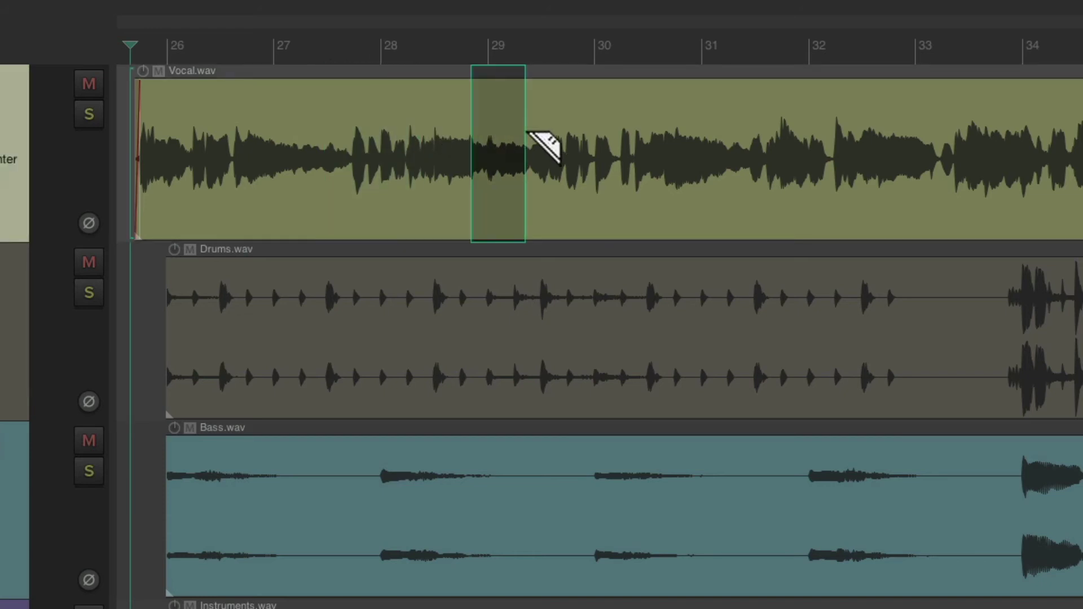
drag(643, 133, 776, 134)
drag(572, 133, 410, 140)
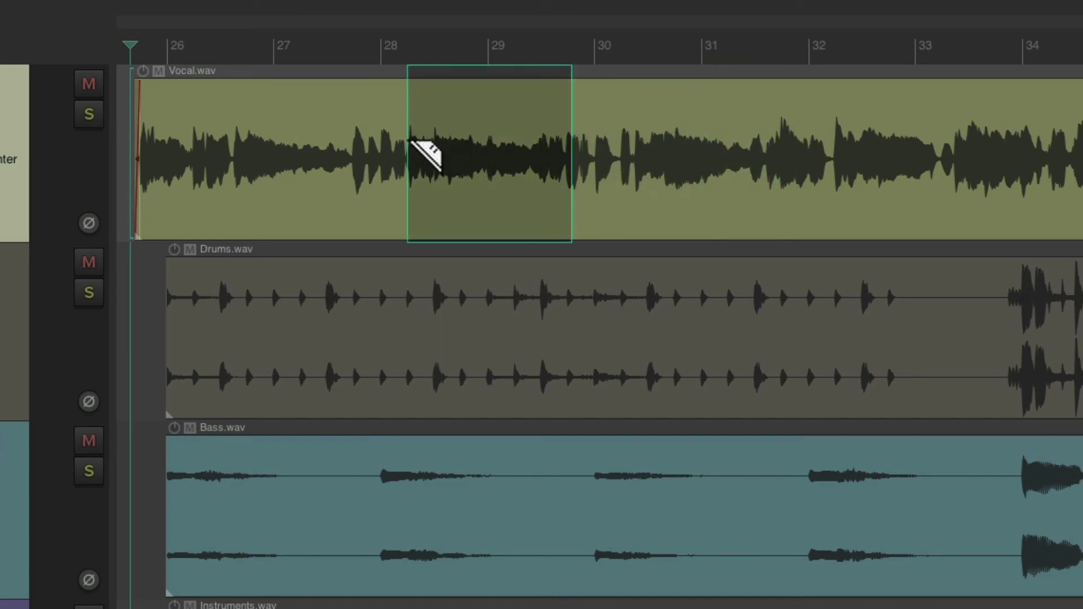
- Extend the razor area down through Bass and out to about bar 30.5, and add separate areas on the Vocal and Drums items around bars 31 to 33
drag(495, 238, 468, 473)
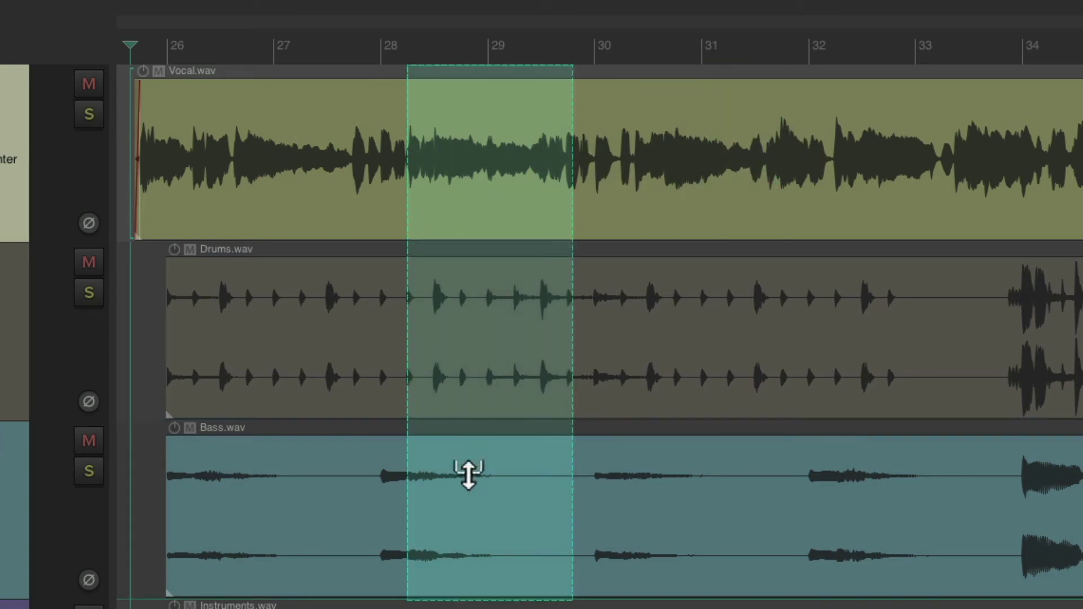
drag(573, 348, 644, 348)
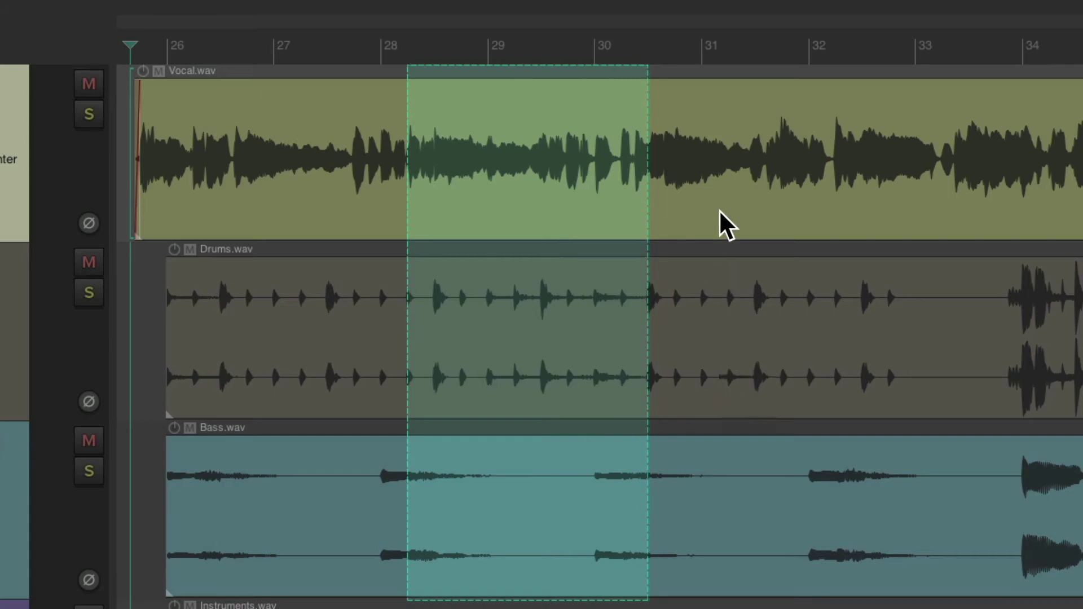
drag(721, 212, 858, 222)
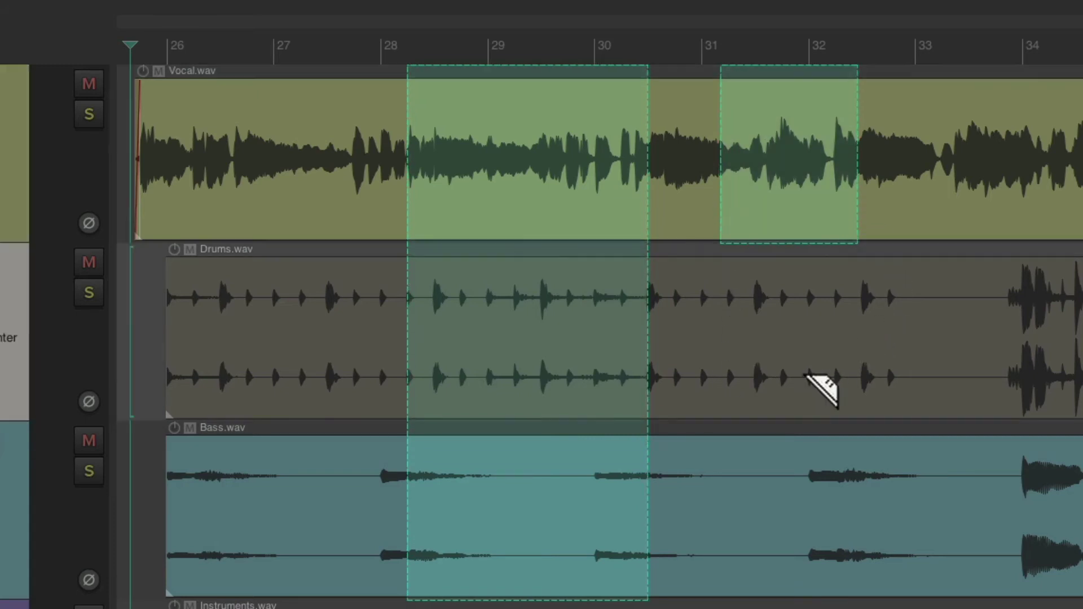
drag(806, 374, 942, 374)
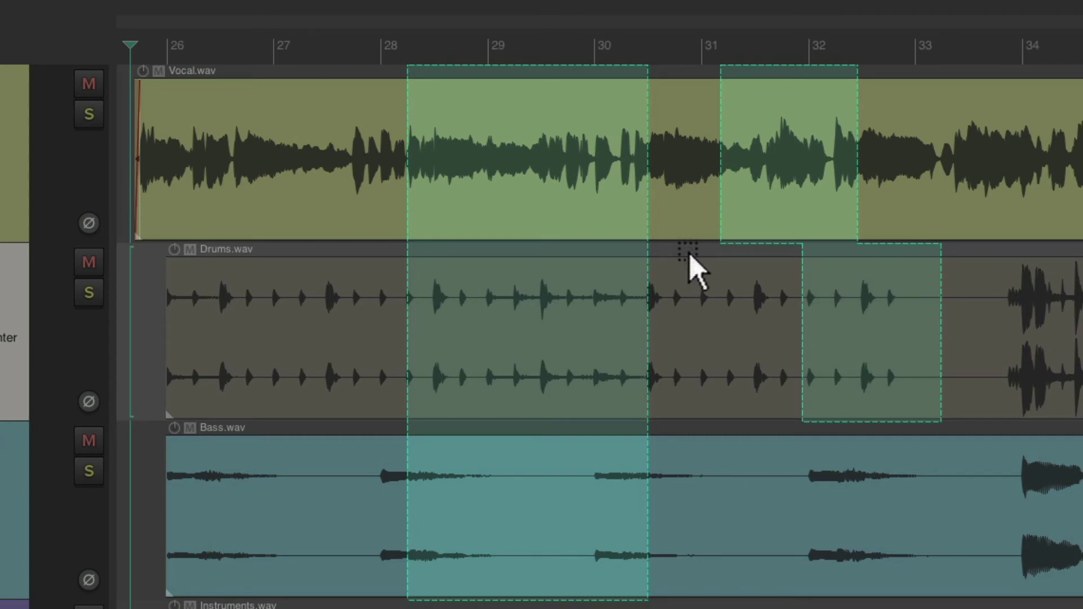
- Draw new razor areas from the Drums and Vocal item headers, make a time selection from about bar 28.2 to 31.4, and clear everything
drag(678, 257, 375, 261)
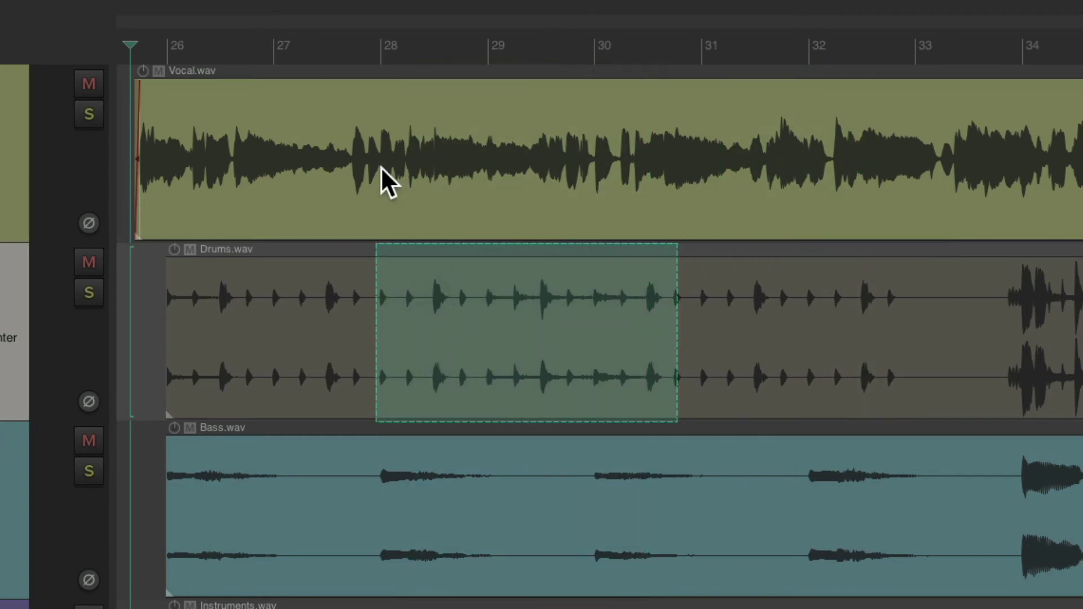
drag(328, 72, 531, 104)
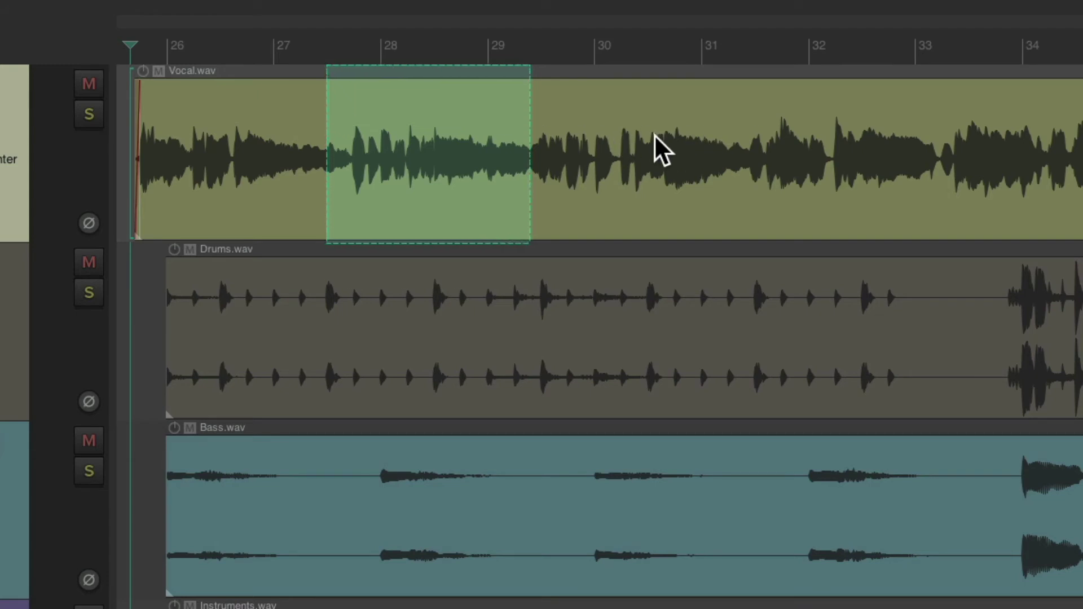
drag(748, 41, 404, 41)
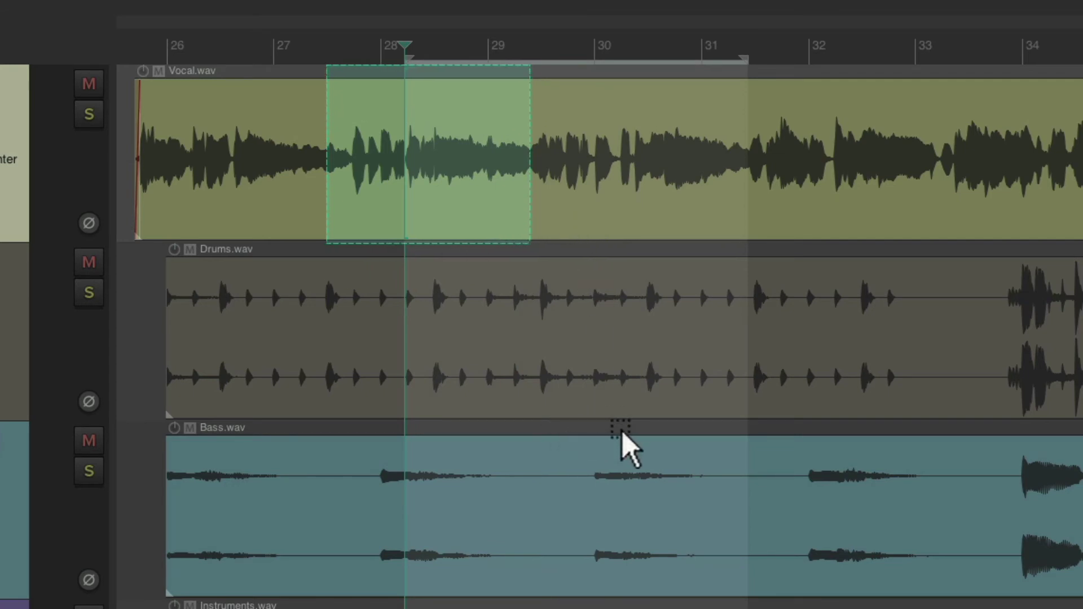
key(Escape)
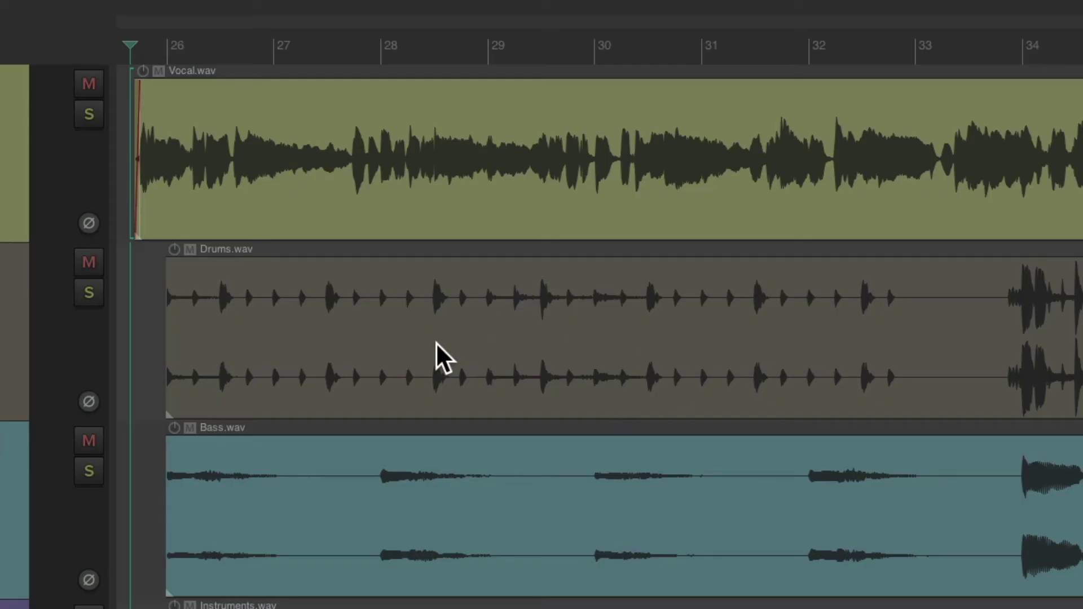
- Try moving the Drums item and the Vocal item with the factory default mouse behavior, undoing each move
drag(398, 282, 647, 351)
key(super+z)
drag(427, 154, 585, 157)
key(super+z)
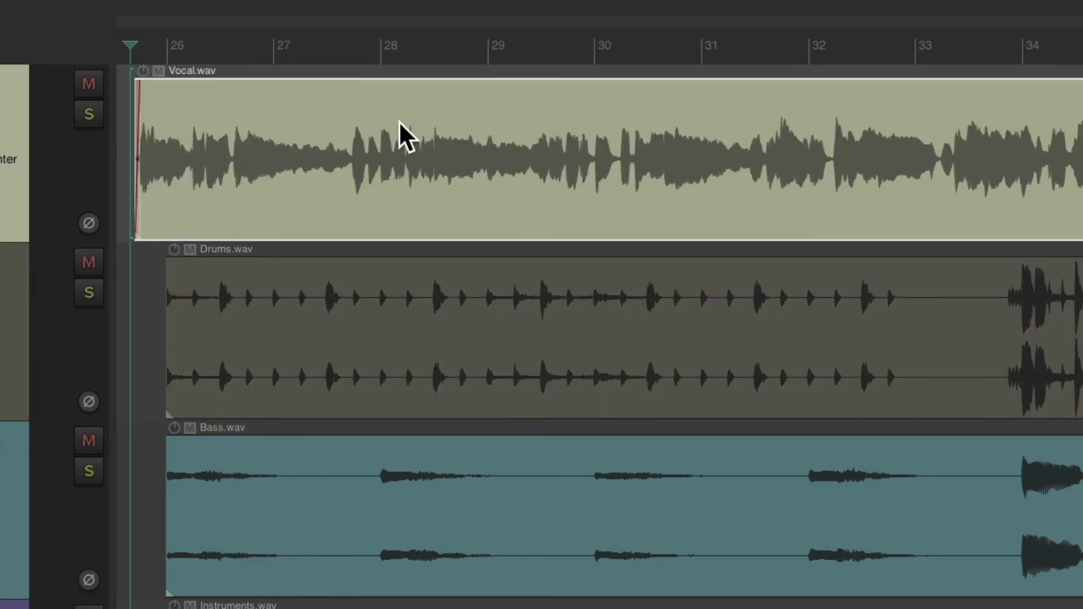
- Delete the Vocal item and restore it, and make a time selection from about bar 30 to 32 and undo it
key(Delete)
key(super+z)
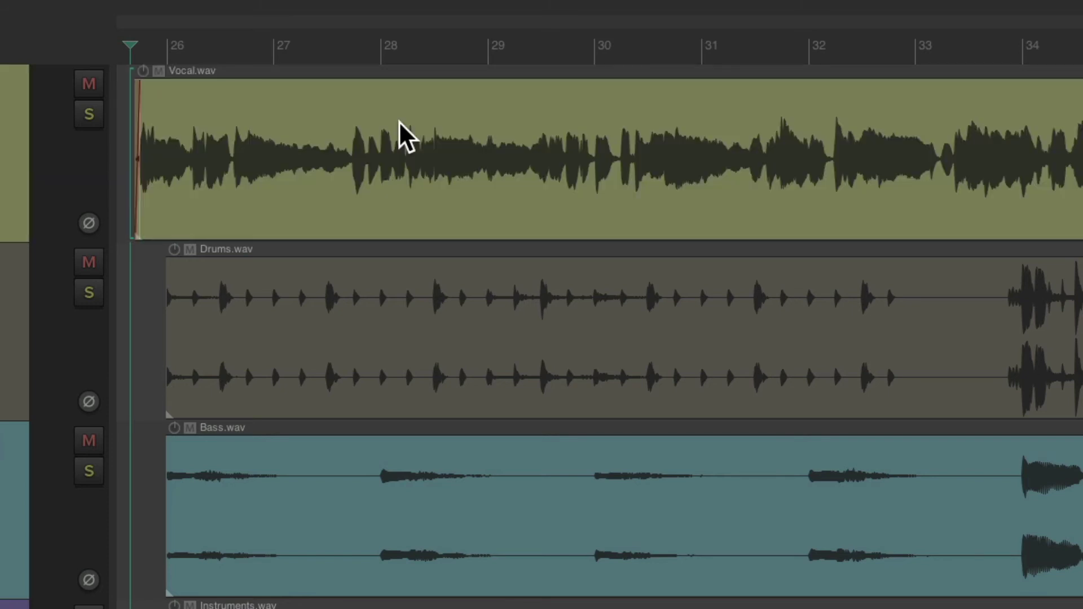
drag(312, 251, 473, 251)
drag(601, 56, 821, 56)
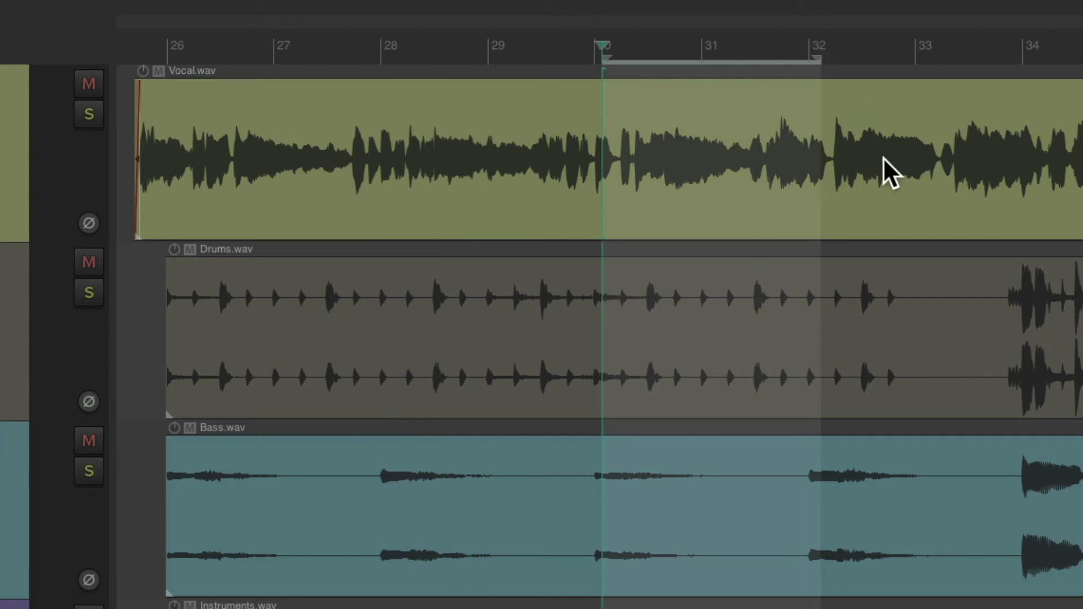
key(super+z)
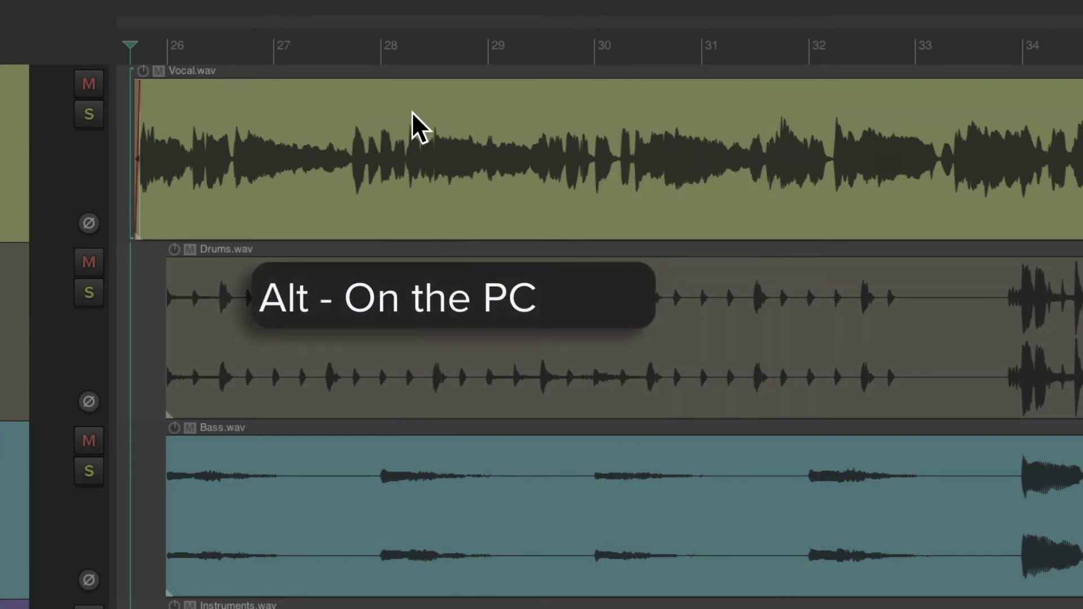
- Draw razor edit areas on the Vocal item with the default razor modifier, the last from about bar 30.3 to 31.8, and clear it
drag(414, 120, 558, 135)
drag(641, 109, 786, 112)
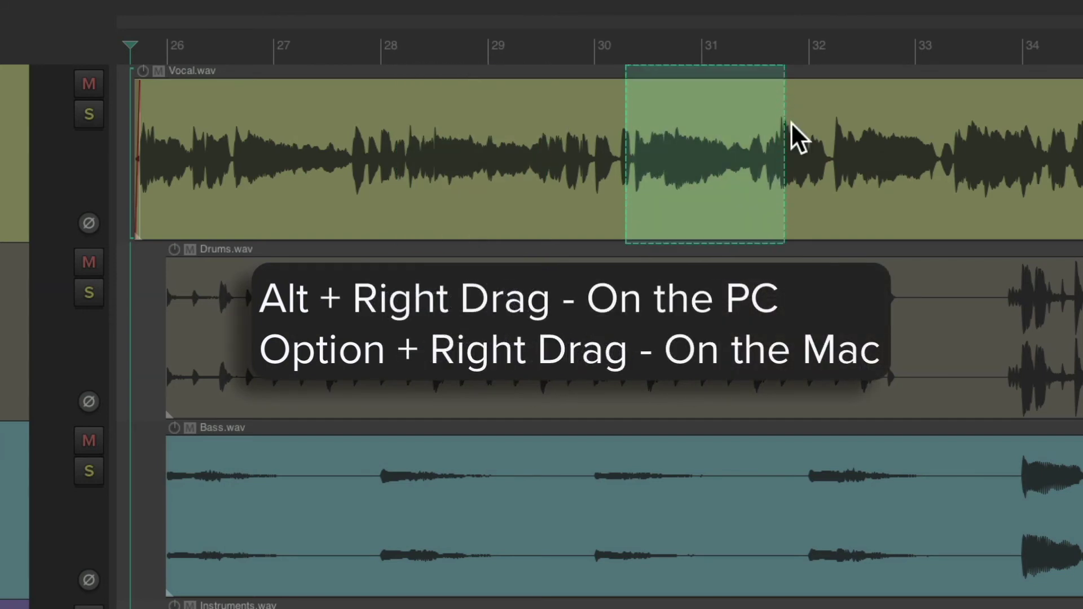
key(Escape)
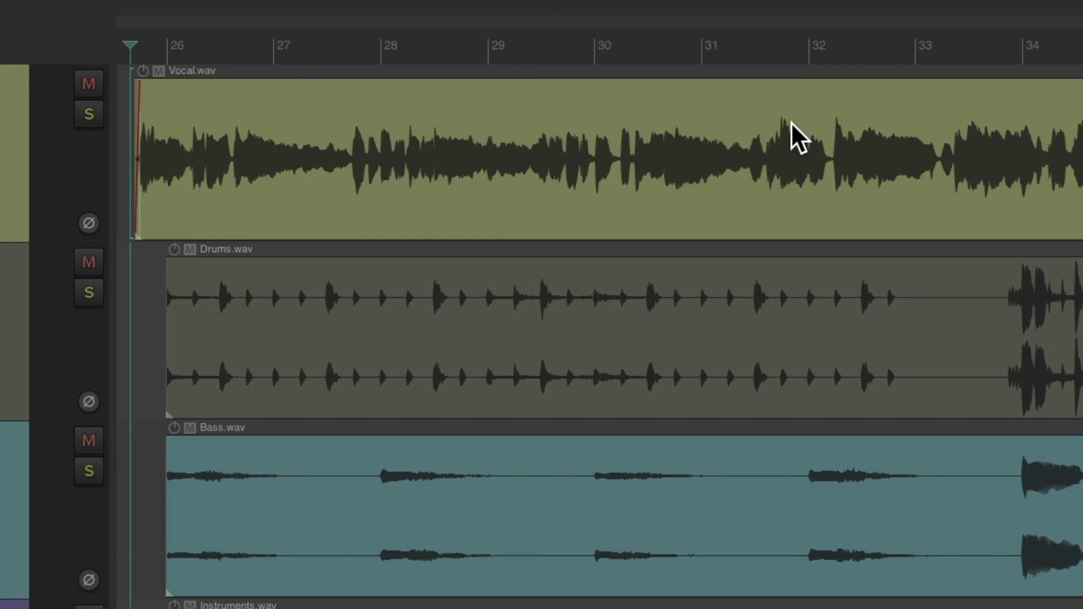
- Draw a series of Fast Mode razor edit areas in both directions across the Vocal, Drums and Bass items, and clear them
drag(297, 133, 447, 141)
drag(534, 126, 706, 128)
drag(341, 280, 483, 281)
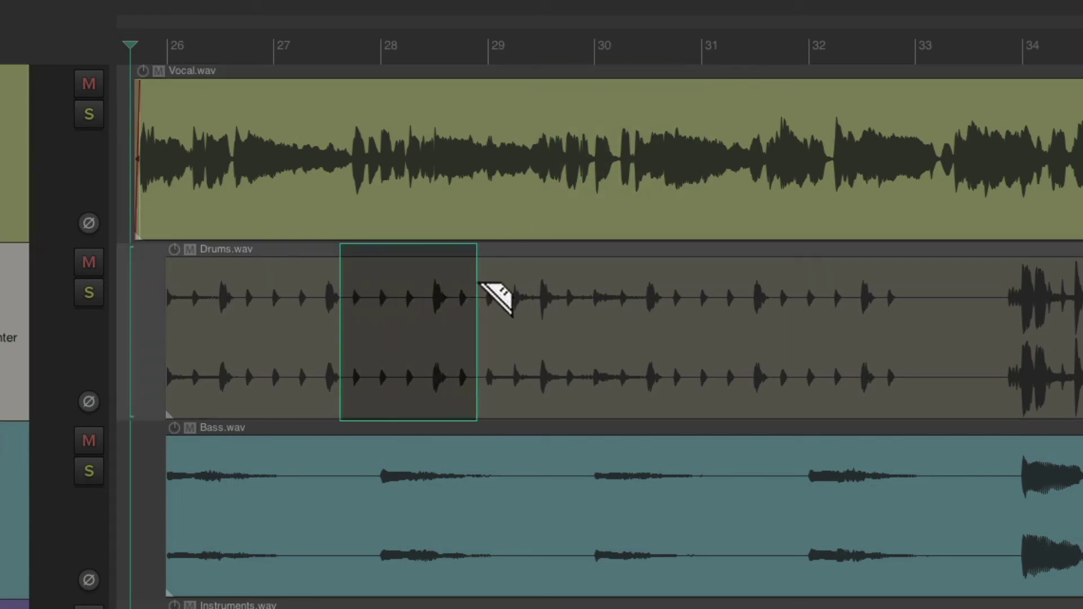
drag(667, 278, 813, 298)
drag(515, 468, 731, 607)
drag(945, 359, 890, 349)
drag(798, 270, 367, 366)
drag(394, 176, 453, 169)
drag(595, 170, 754, 175)
drag(928, 291, 307, 294)
key(Escape)
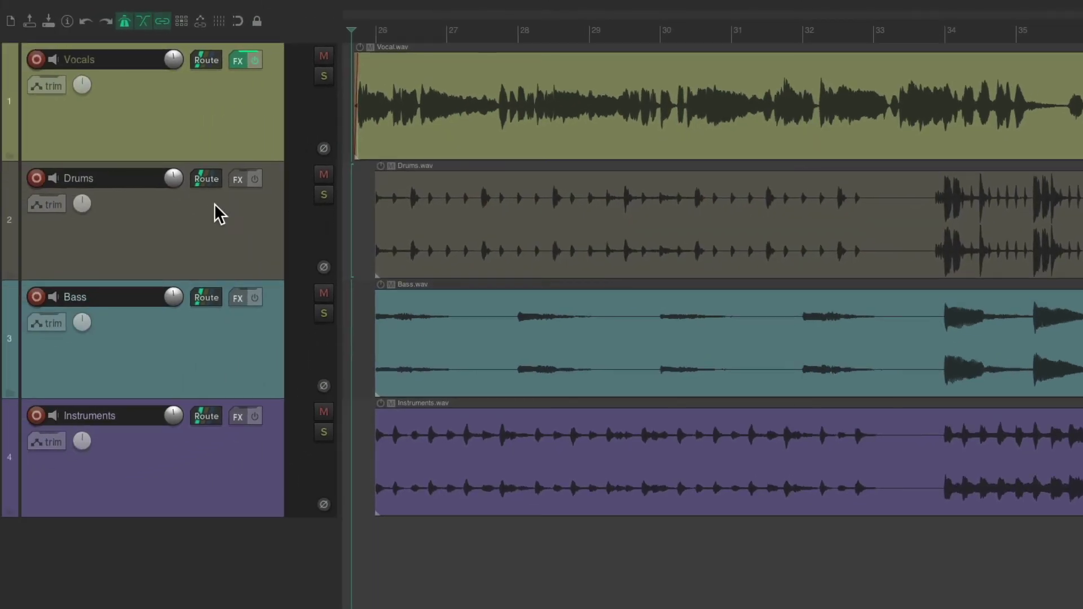
- Show the Drums track's volume envelope and draw a freehand curve on it from about bar 27 to 31
click(208, 207)
key(v)
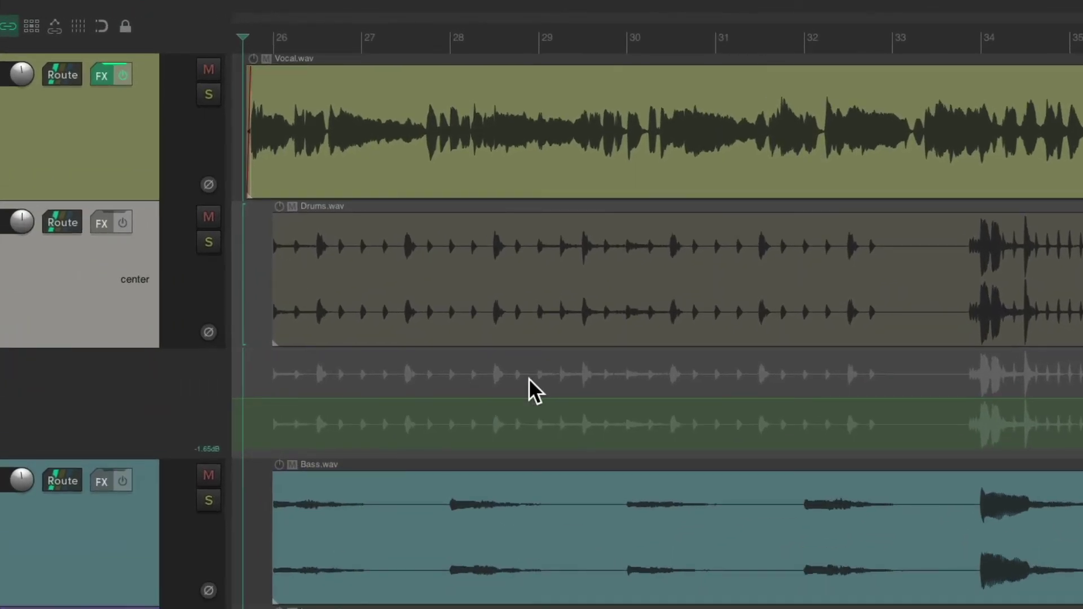
mouse_move(450, 323)
mouse_down()
mouse_move(473, 308)
mouse_move(615, 321)
mouse_up()
drag(581, 395, 745, 382)
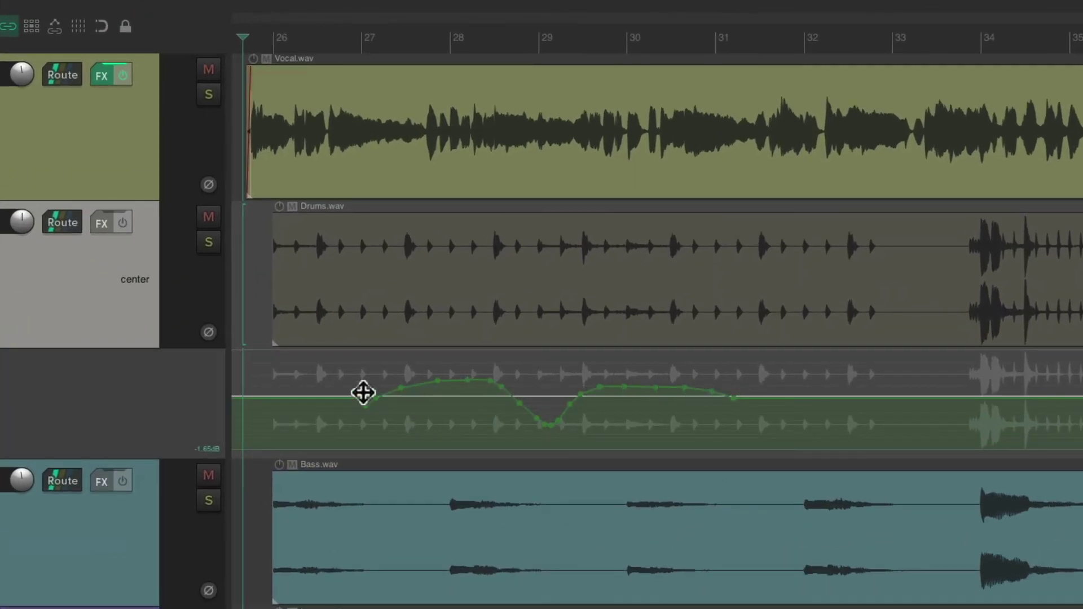
- Use razor areas on the Drums envelope to raise the curve between about bars 26.7 and 31.5 and lower the level between about 31.9 and 33.7
mouse_move(337, 394)
mouse_down()
mouse_move(694, 398)
mouse_move(773, 441)
mouse_up()
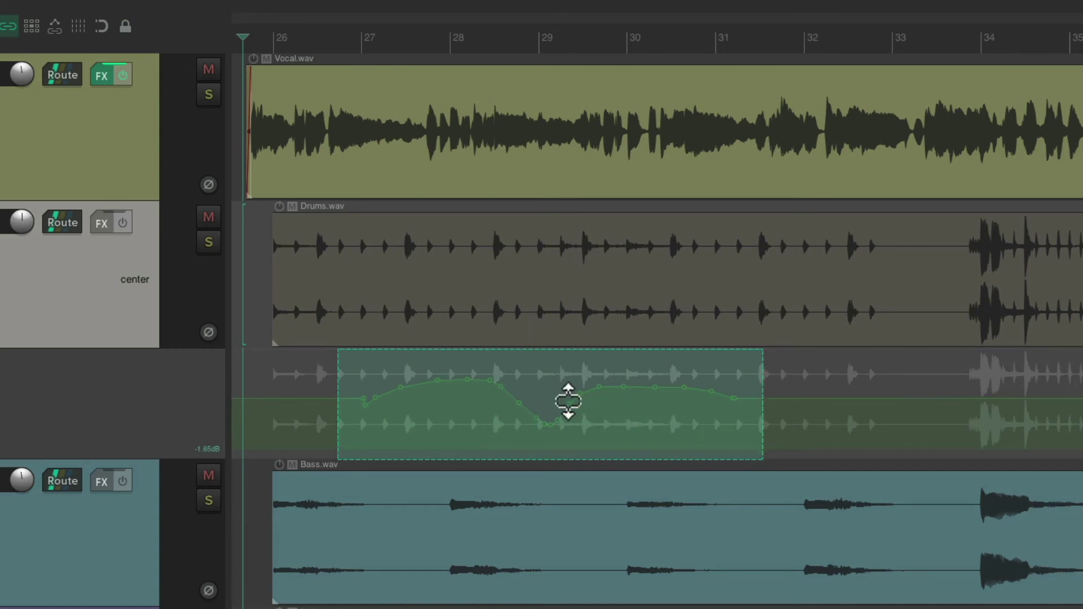
drag(567, 400, 570, 386)
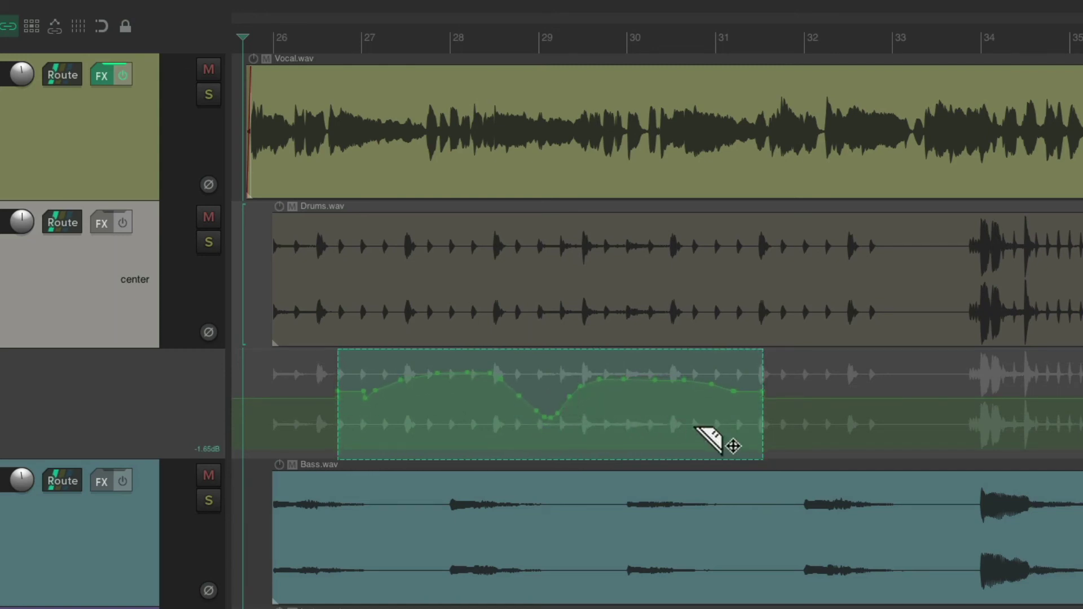
drag(796, 394, 957, 417)
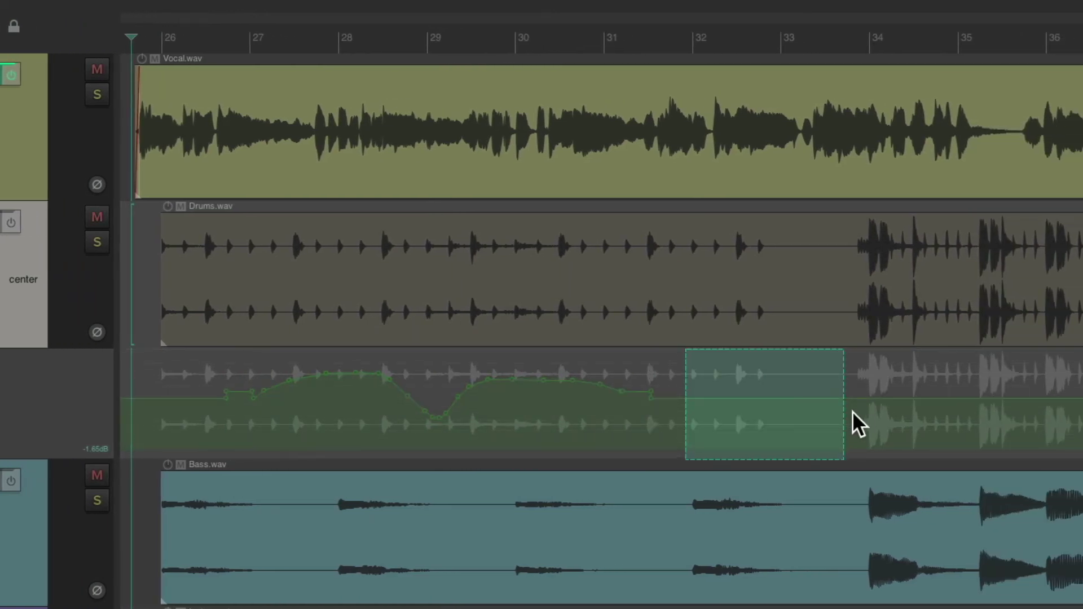
drag(771, 402, 771, 422)
- Draw a razor area on the Drums envelope from about bar 31.5 back to 28.4 and slightly lower the curve inside it
drag(719, 281, 533, 316)
drag(652, 380, 376, 417)
mouse_move(516, 389)
mouse_down()
mouse_move(508, 418)
mouse_move(510, 385)
mouse_up()
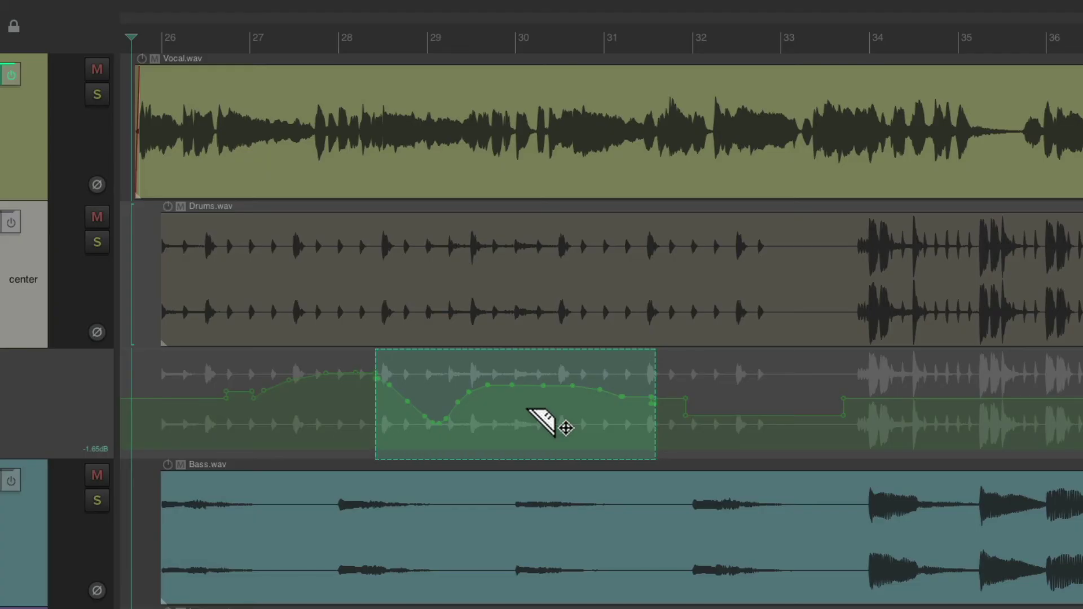
- Test the factory default mouse behavior on the Drums envelope with a time selection from about bar 30.3 to 31.9, and on the Drums and Vocal items
drag(273, 364, 466, 364)
drag(550, 372, 693, 374)
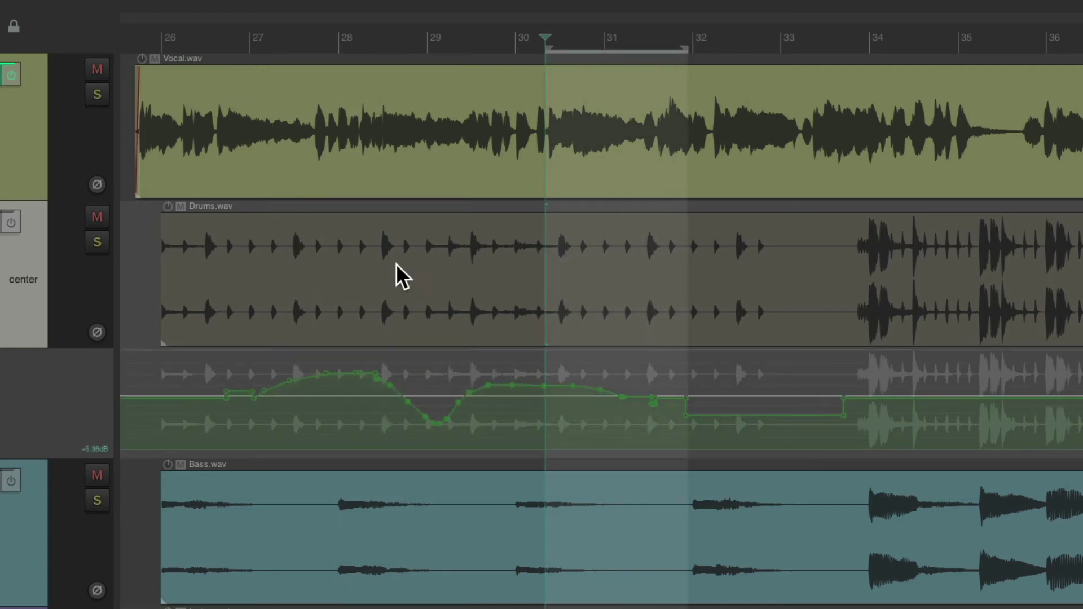
drag(336, 249, 432, 248)
drag(314, 99, 444, 101)
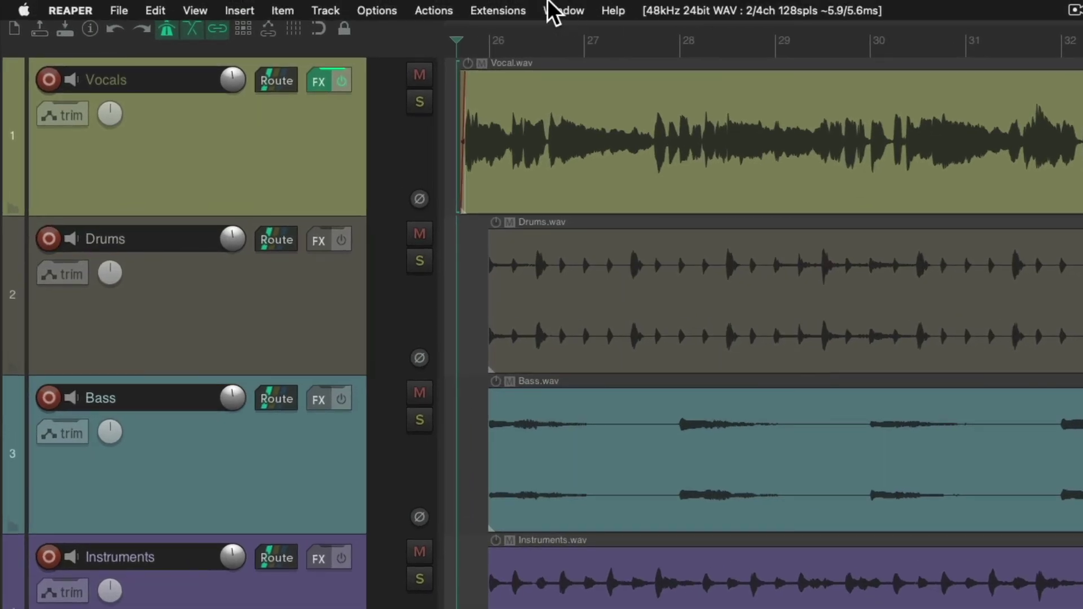
- Reopen the Cycle Action editor, enable the toggle state for Razor Edit - Fast Mode, apply the change and close the editor
click(443, 7)
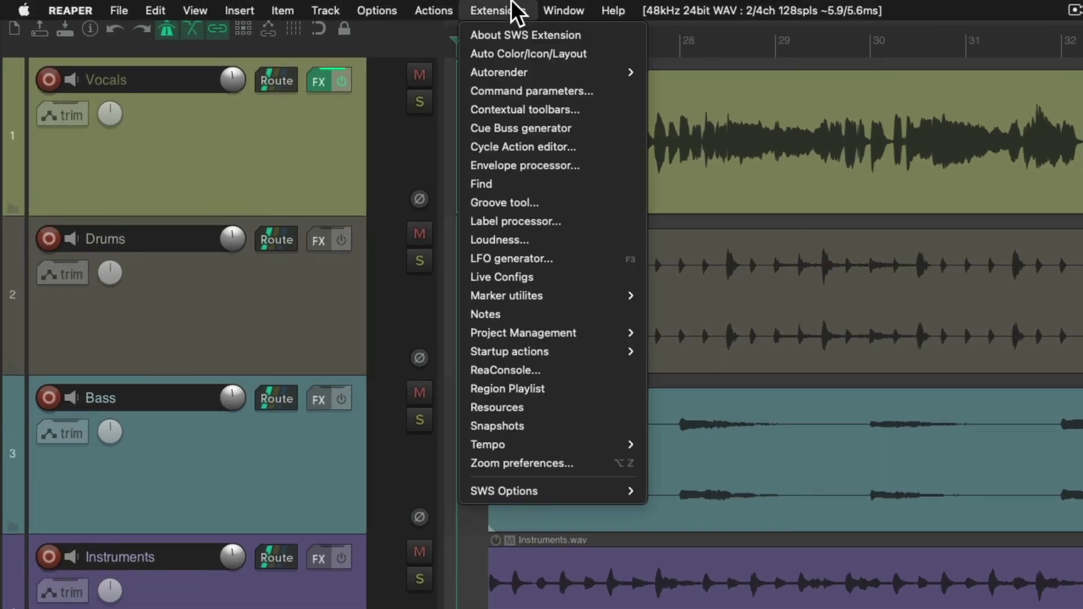
click(467, 152)
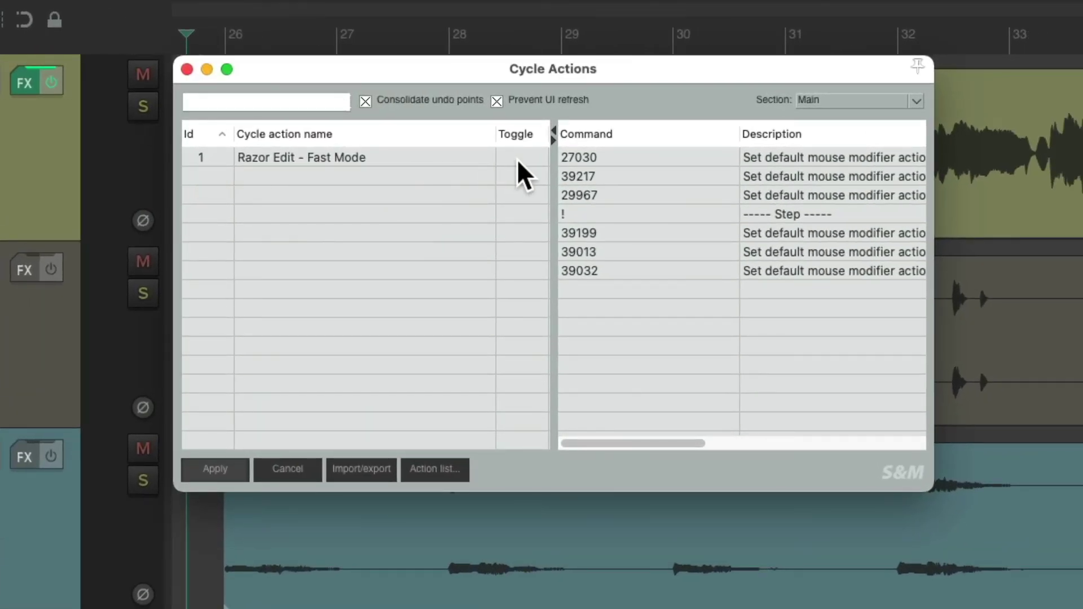
click(518, 164)
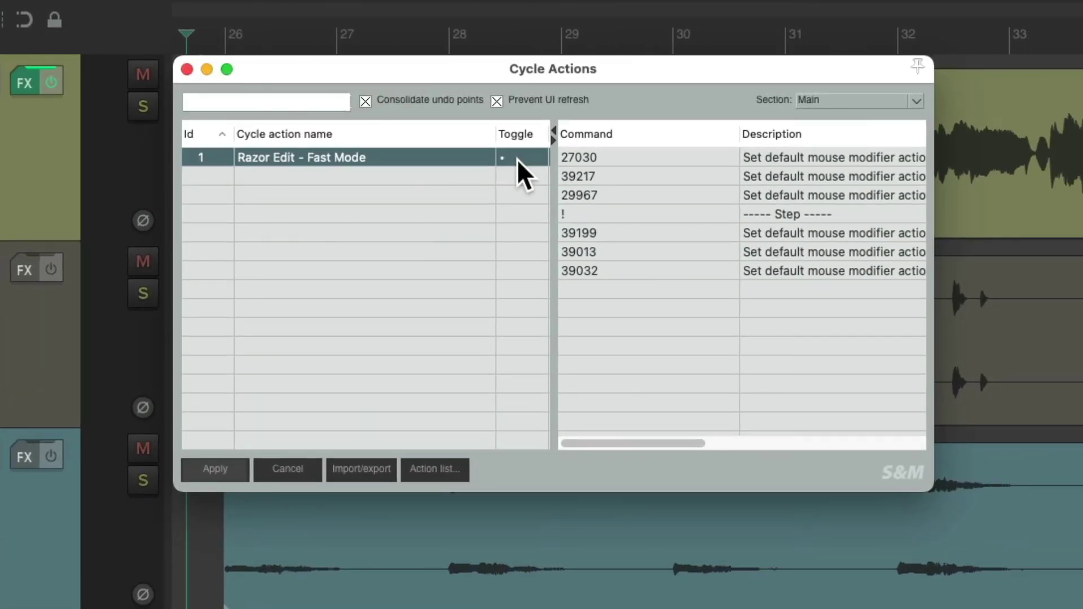
click(229, 470)
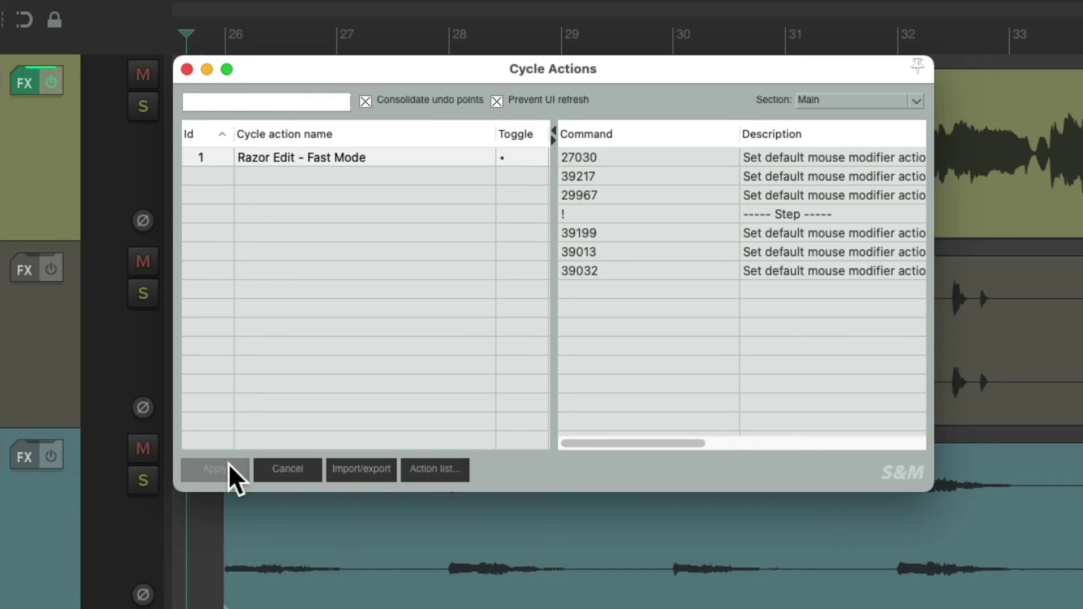
click(186, 70)
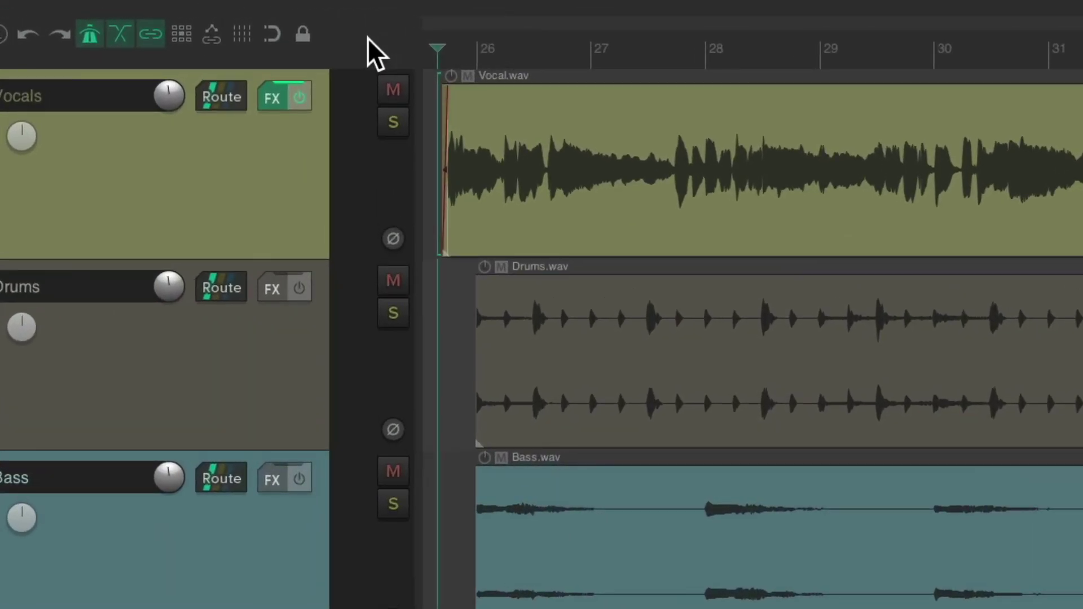
- Add the Razor Edit - Fast Mode action to the main toolbar, finding it with the filter "fast"
right_click(368, 38)
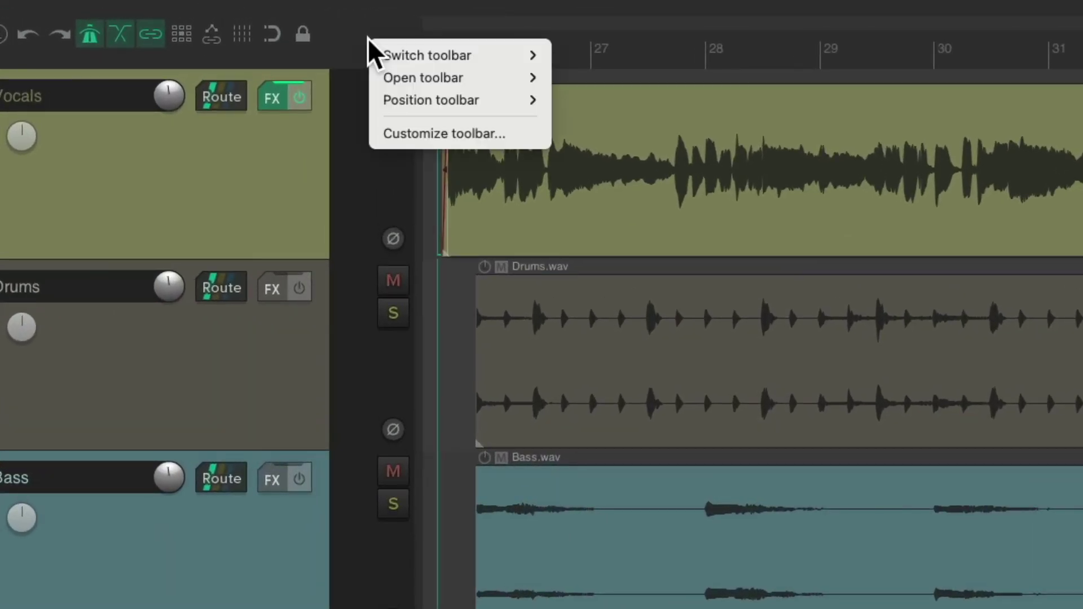
click(373, 140)
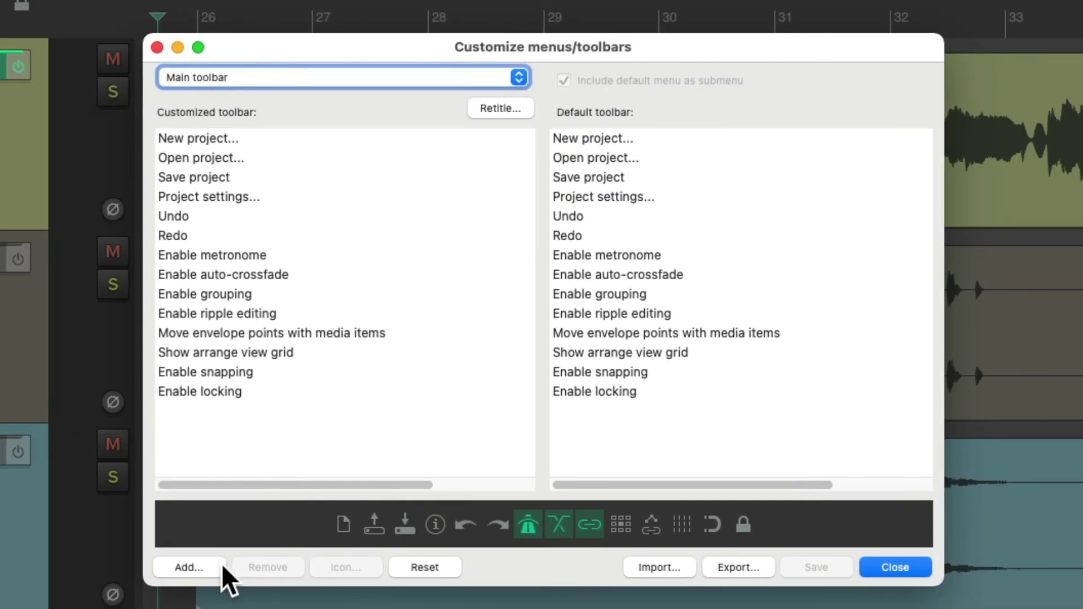
click(206, 566)
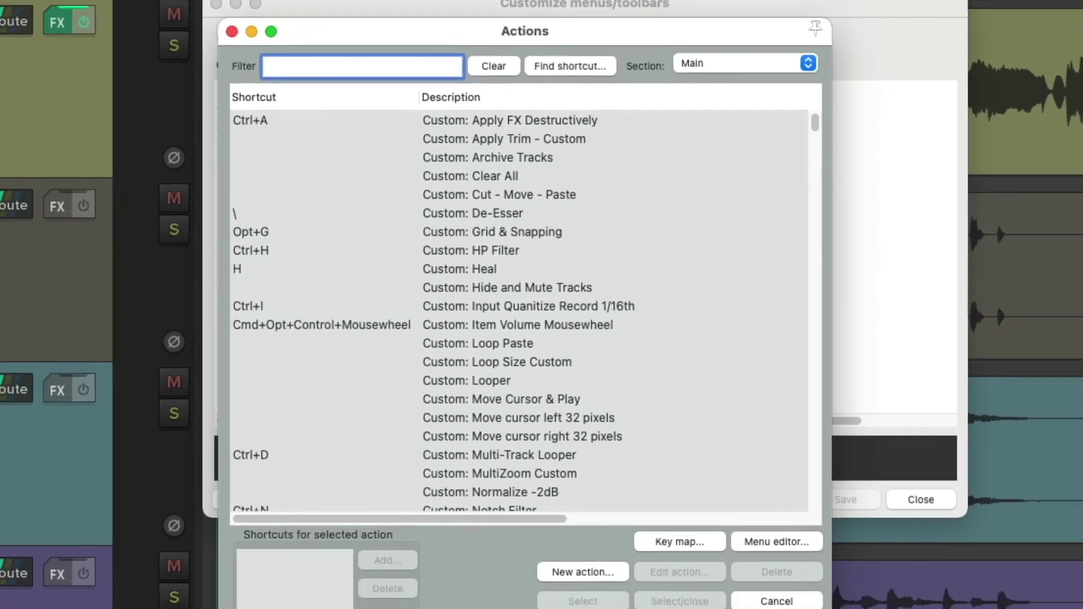
text(fast)
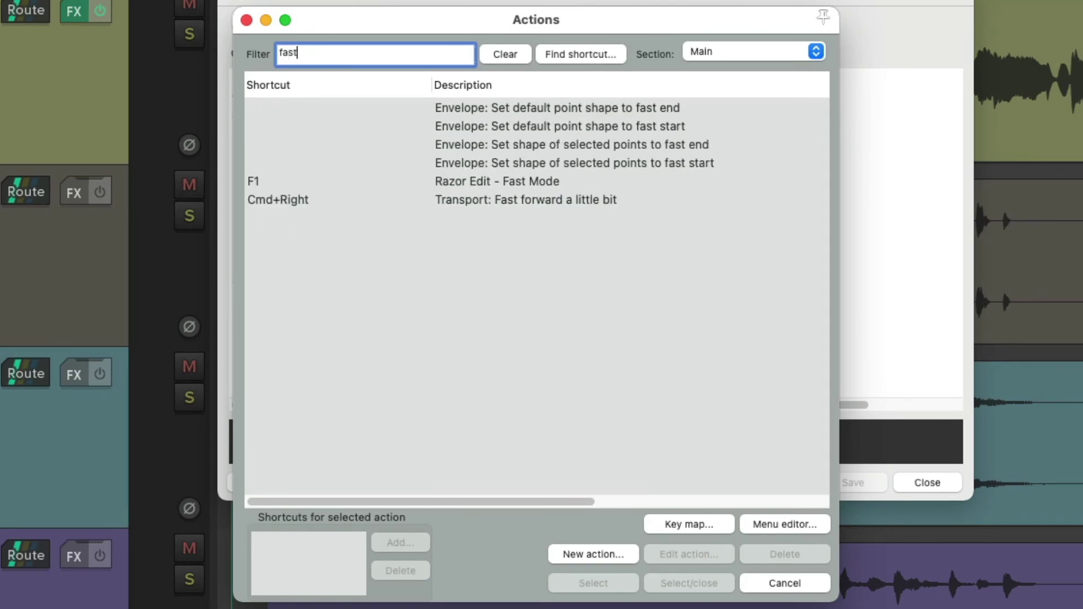
click(562, 181)
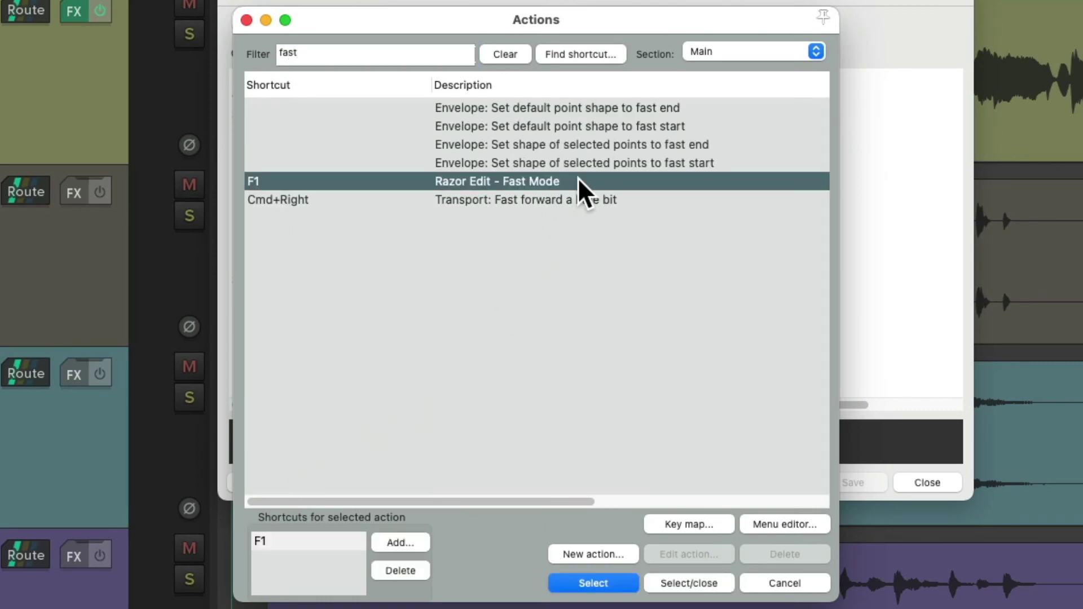
double_click(538, 182)
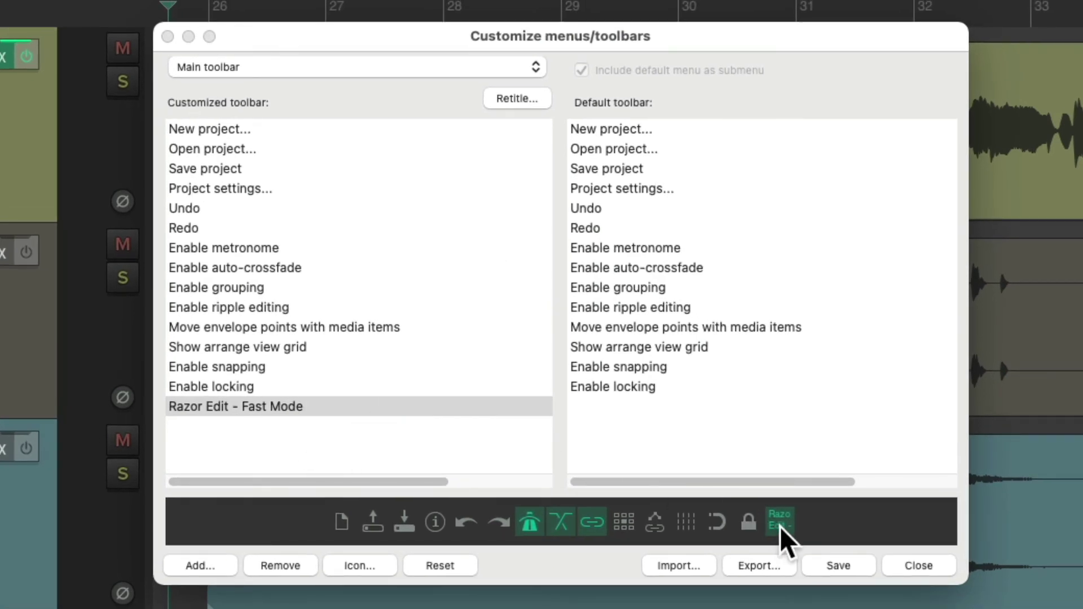
- Give the Razor Edit - Fast Mode toolbar entry the toolbar_tool_razor_blade.png icon, save the customized toolbar and close the customization window
click(354, 564)
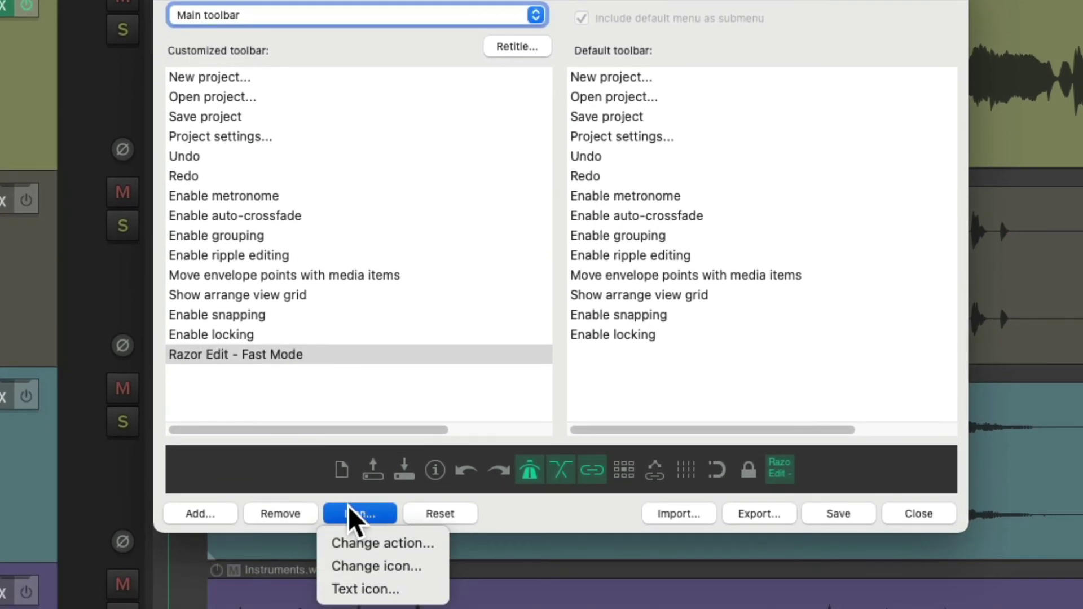
click(335, 567)
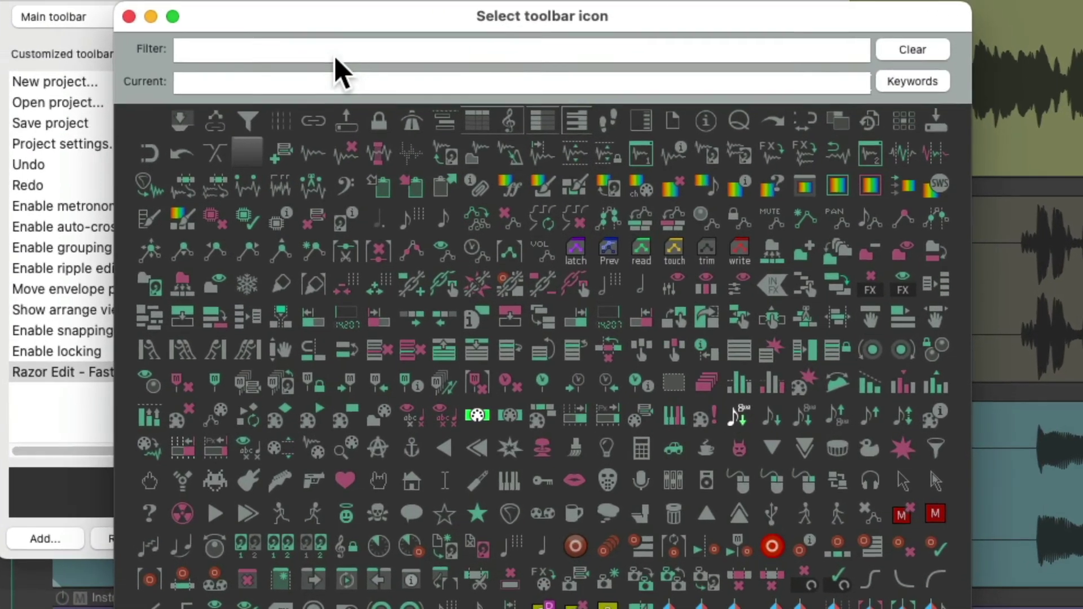
click(364, 37)
text(r)
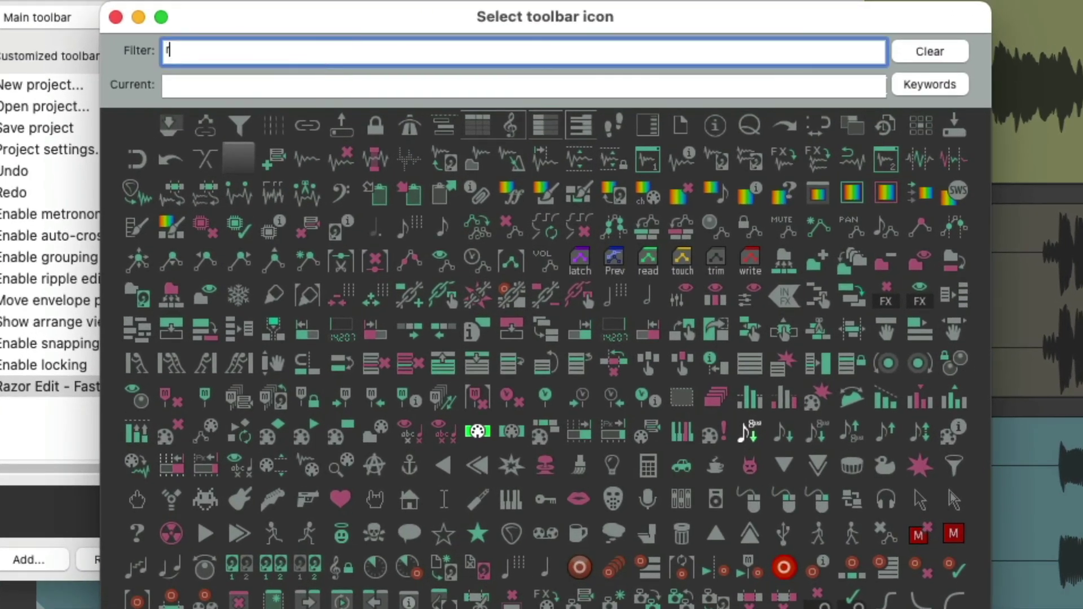
text(azor)
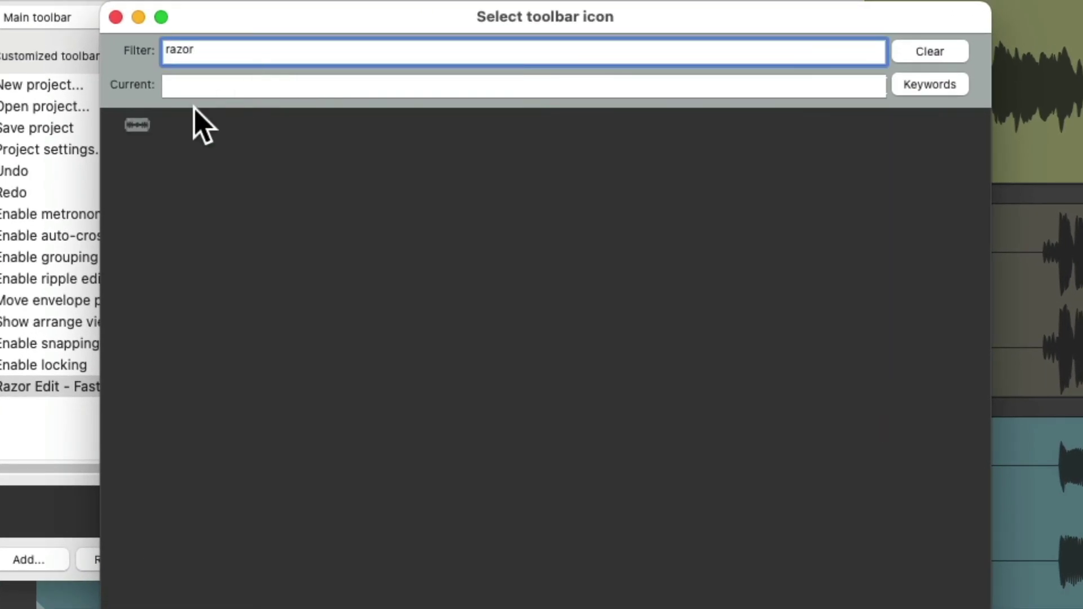
click(133, 127)
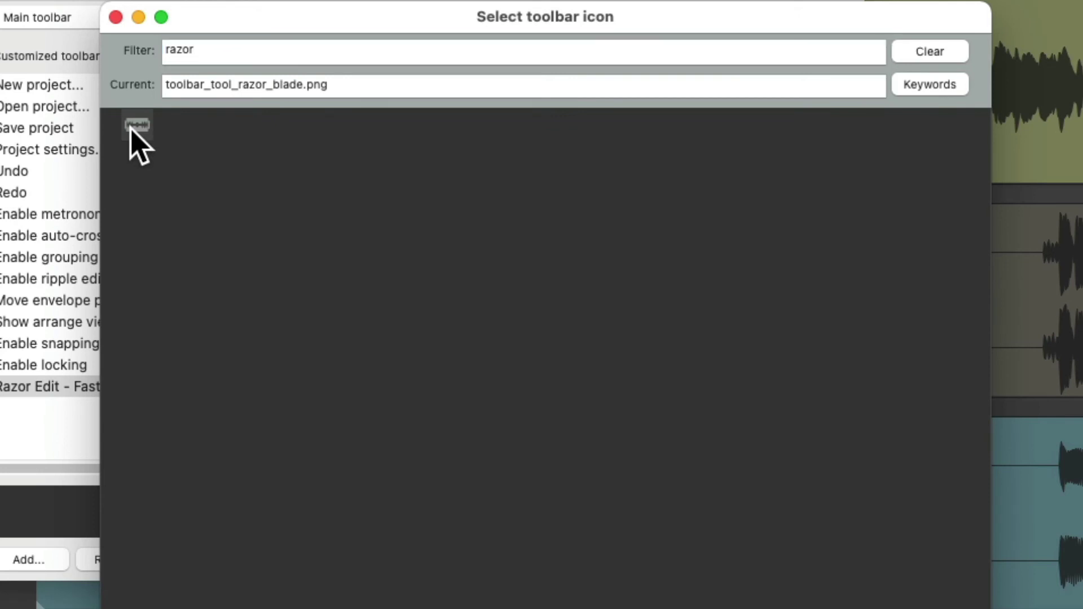
click(115, 17)
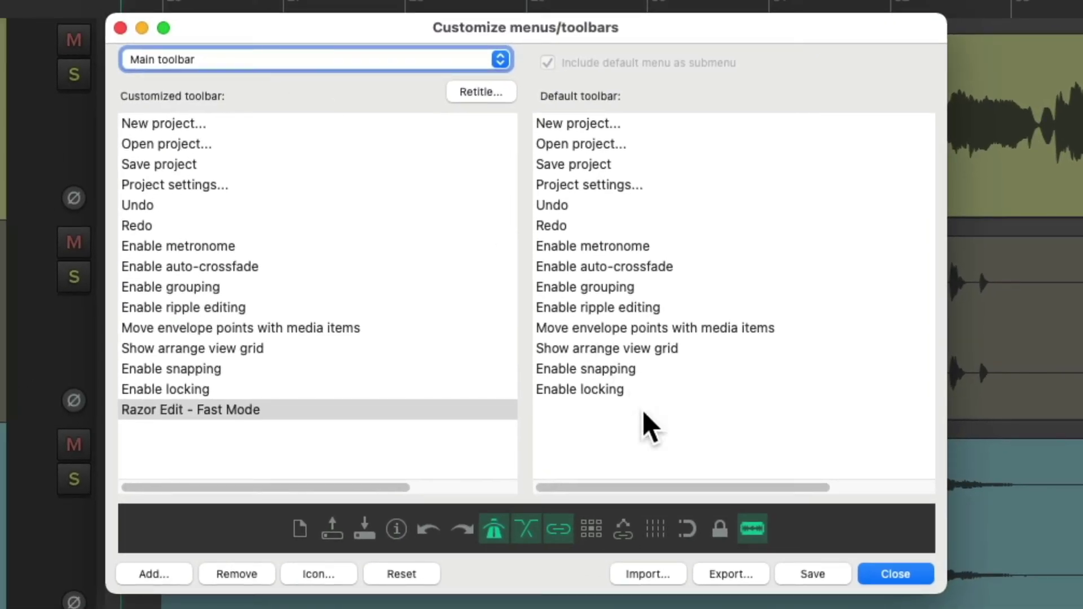
click(807, 575)
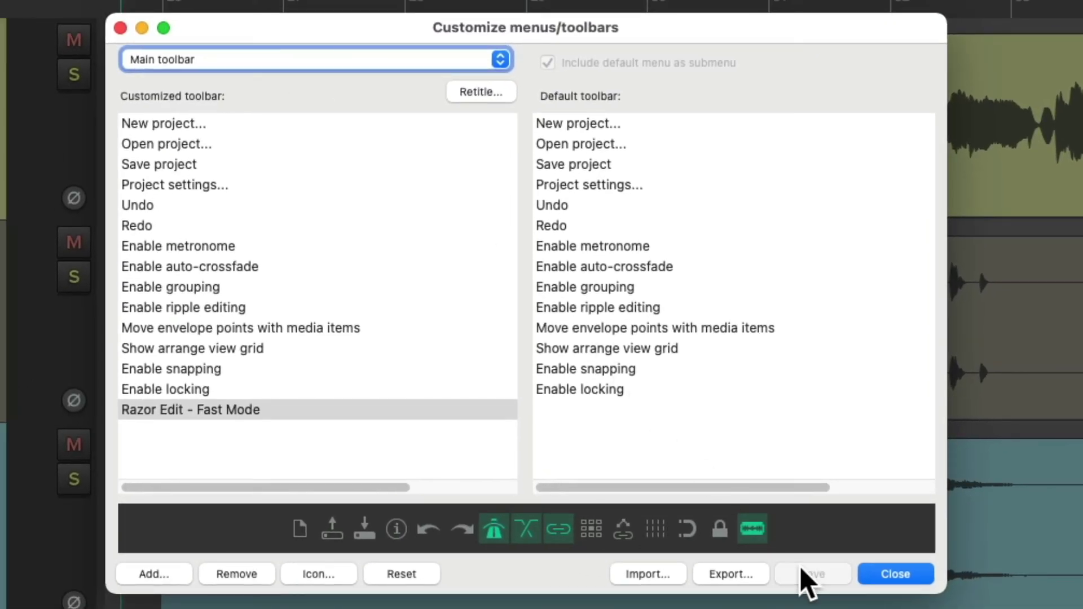
click(891, 574)
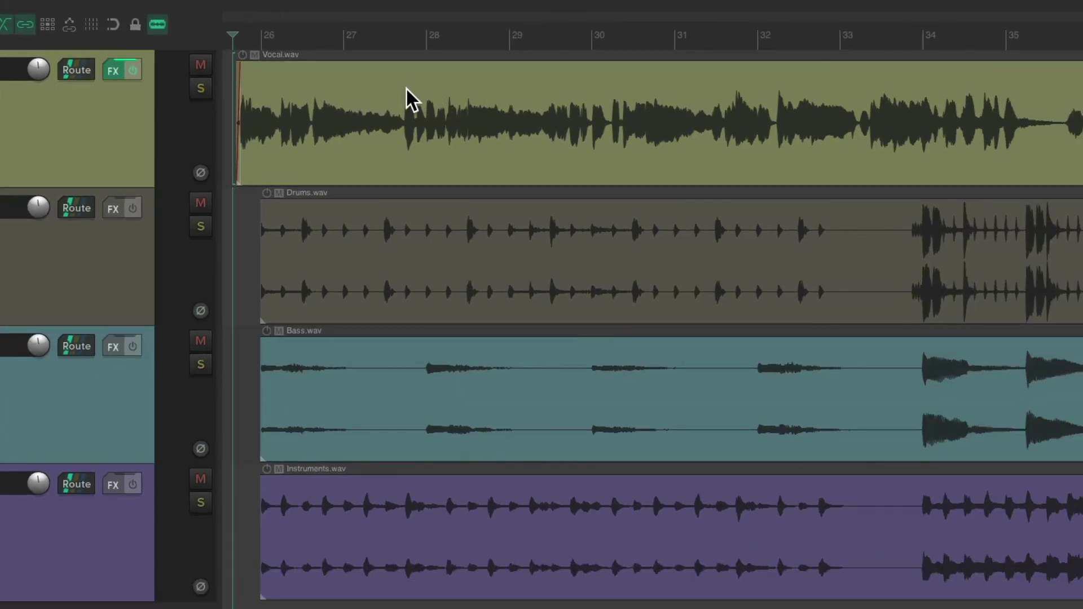
- Test razor editing by drawing areas on the Vocal, Drums and Bass items, including Drums from about bar 29.4 to 32.5 and 29.4 to 30.9
drag(776, 134, 1062, 132)
drag(540, 237, 720, 242)
drag(795, 304, 719, 307)
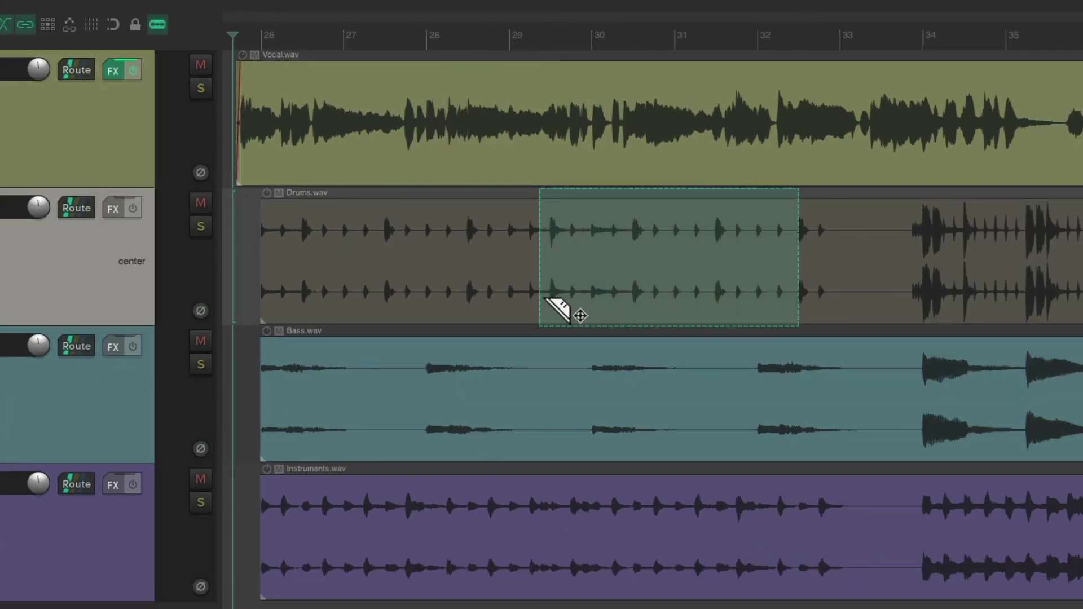
drag(498, 295, 382, 305)
drag(350, 375, 503, 394)
drag(539, 205, 671, 228)
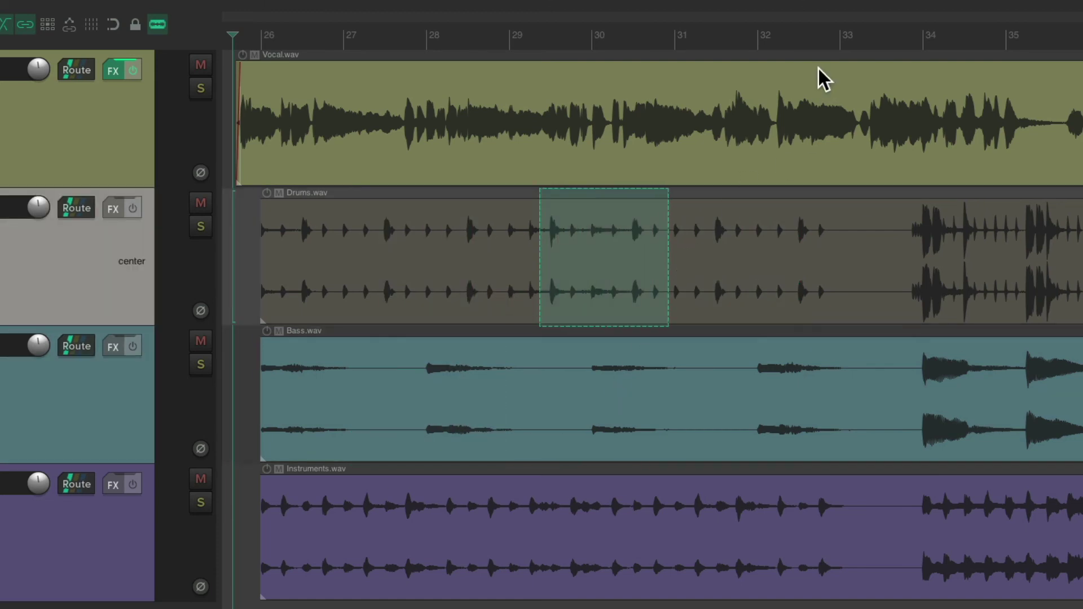
drag(819, 77, 664, 99)
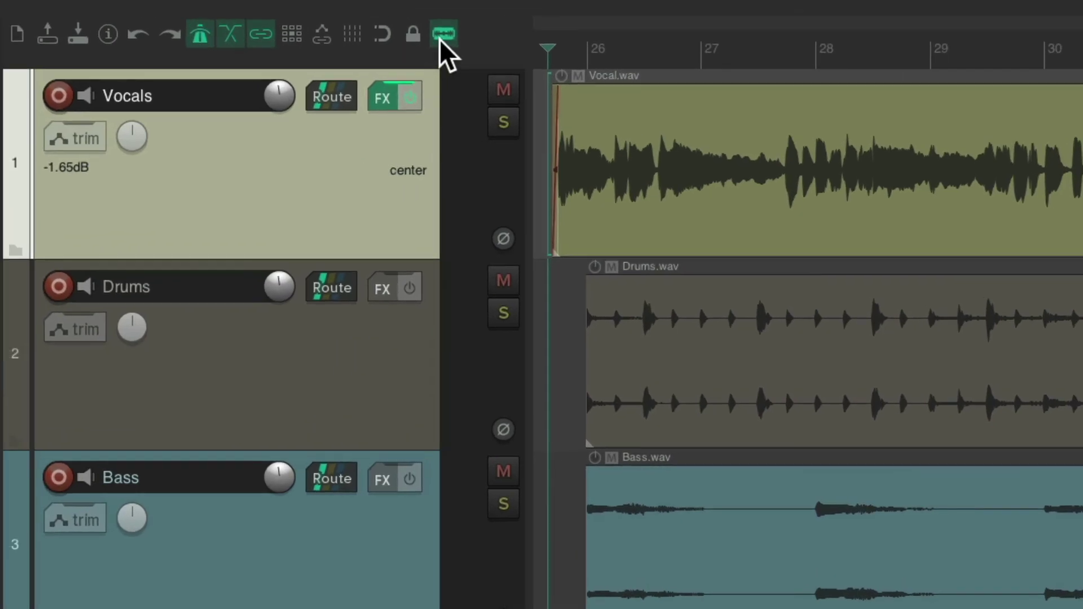
- Turn off Razor Edit - Fast Mode from the toolbar and move the Vocal item to about bar 27.1 and the Drums and Bass items to the right
click(440, 38)
drag(806, 124, 964, 123)
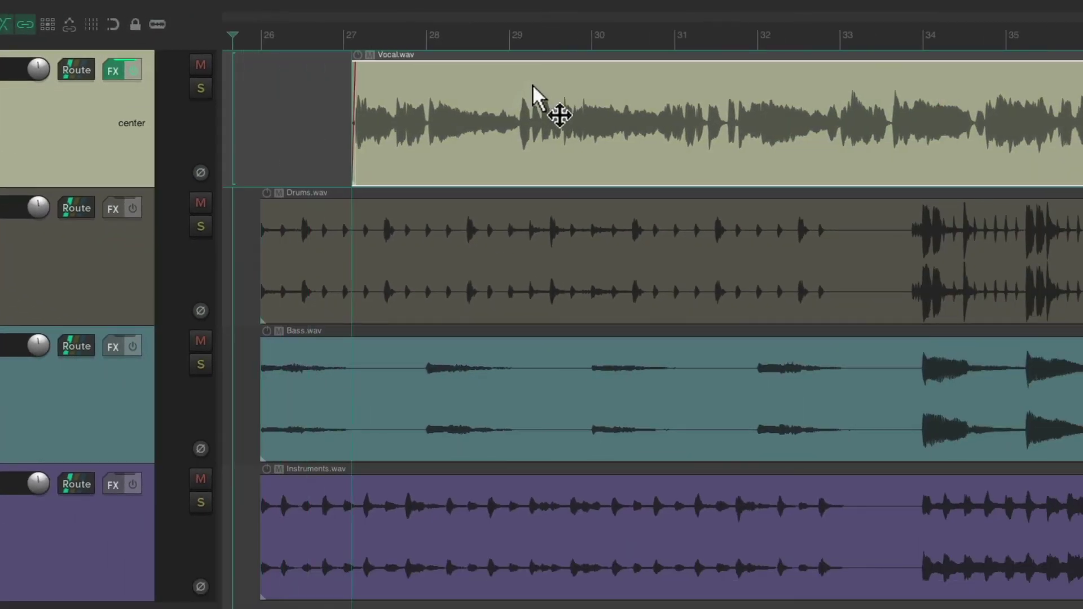
drag(474, 220, 589, 228)
drag(492, 374, 578, 398)
- Undo the moves of the Vocal, Drums and Bass items
key(ctrl+z)
key(ctrl+z)
key(ctrl+z)
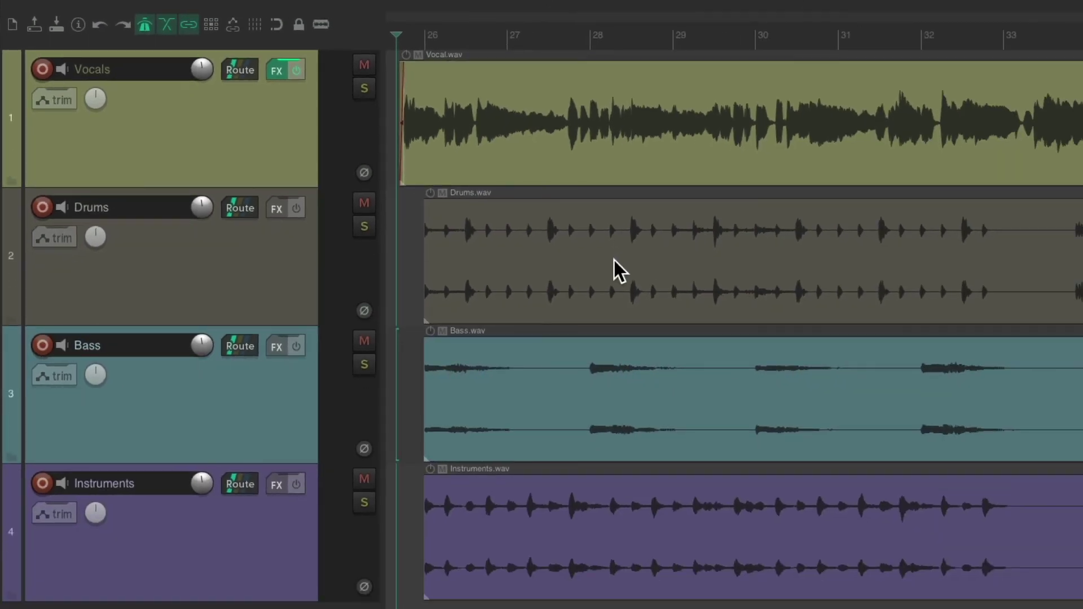
- Toggle Razor Edit - Fast Mode on and off repeatedly with its shortcut, ending with it switched on
key(t)
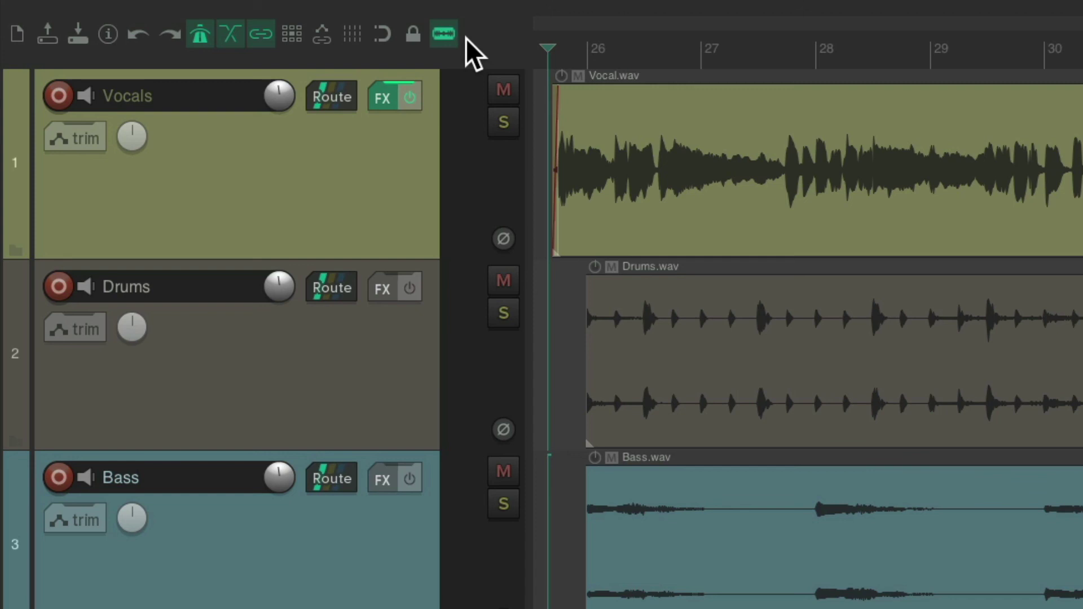
key(t)
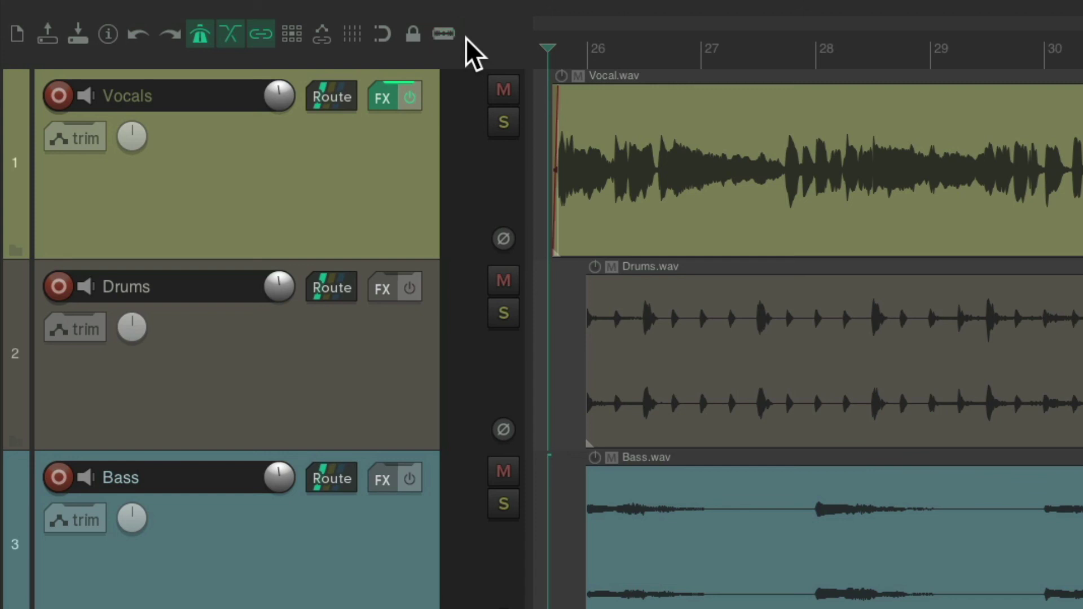
key(t)
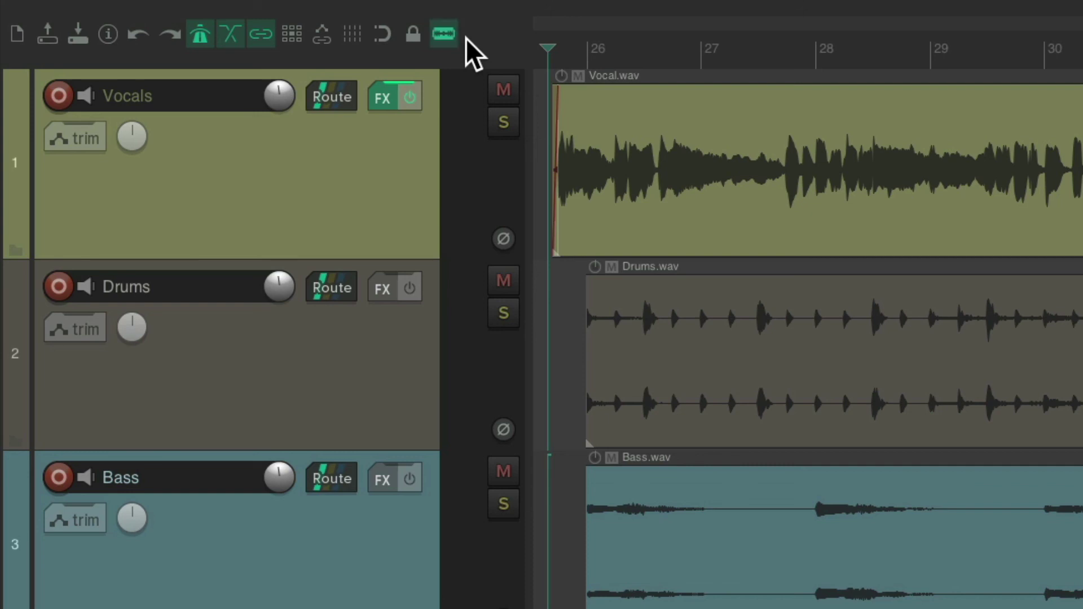
key(t)
key(t)
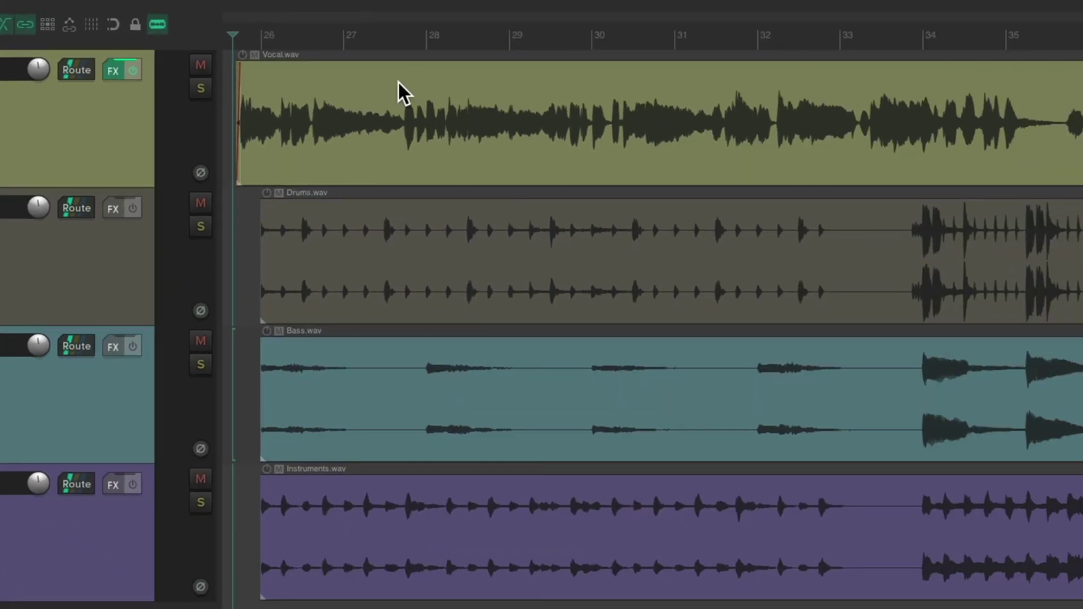
- Draw razor areas on Vocal from about bar 27.6 to 28.9, and on Drums at about 30.0–31.4, 27.4–28.1, 29.0–29.7 and 30.4–31.2
mouse_move(675, 118)
mouse_down()
mouse_move(824, 124)
mouse_move(813, 123)
mouse_up()
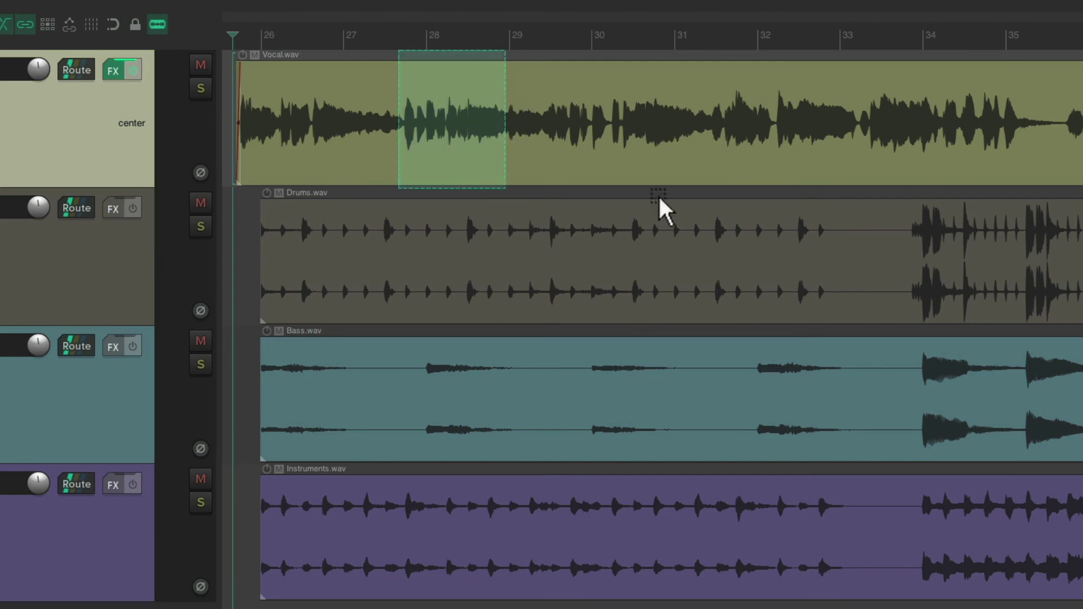
drag(598, 197, 713, 215)
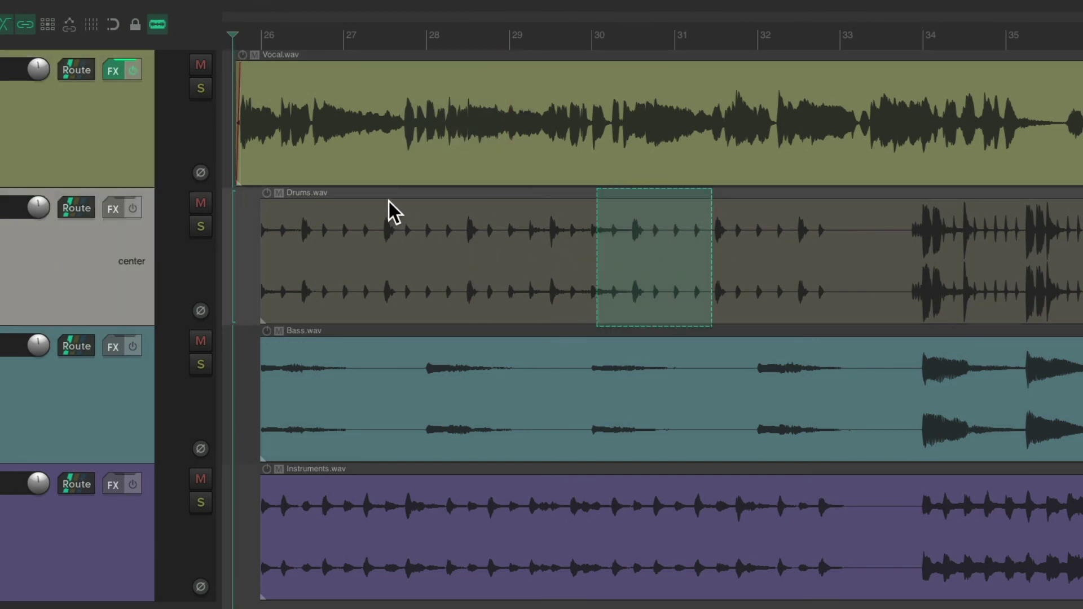
drag(389, 208, 437, 203)
drag(509, 276, 695, 286)
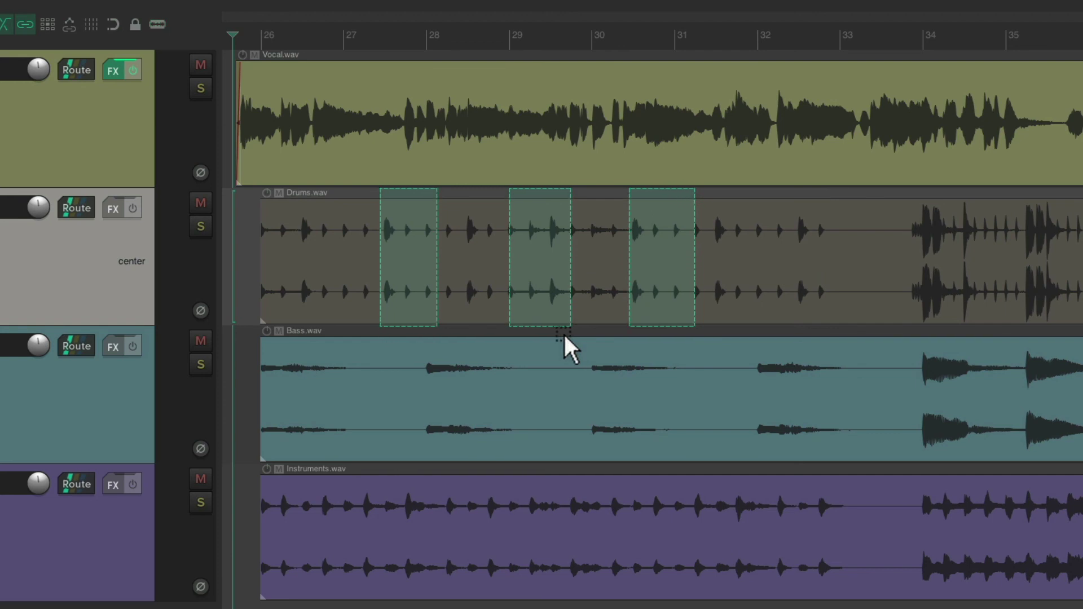
- With Razor Edit - Fast Mode off, move the Vocal item to about bar 26.7, Drums to 27.1, Bass to 27.5 and Instruments to 27.6
drag(398, 112, 482, 111)
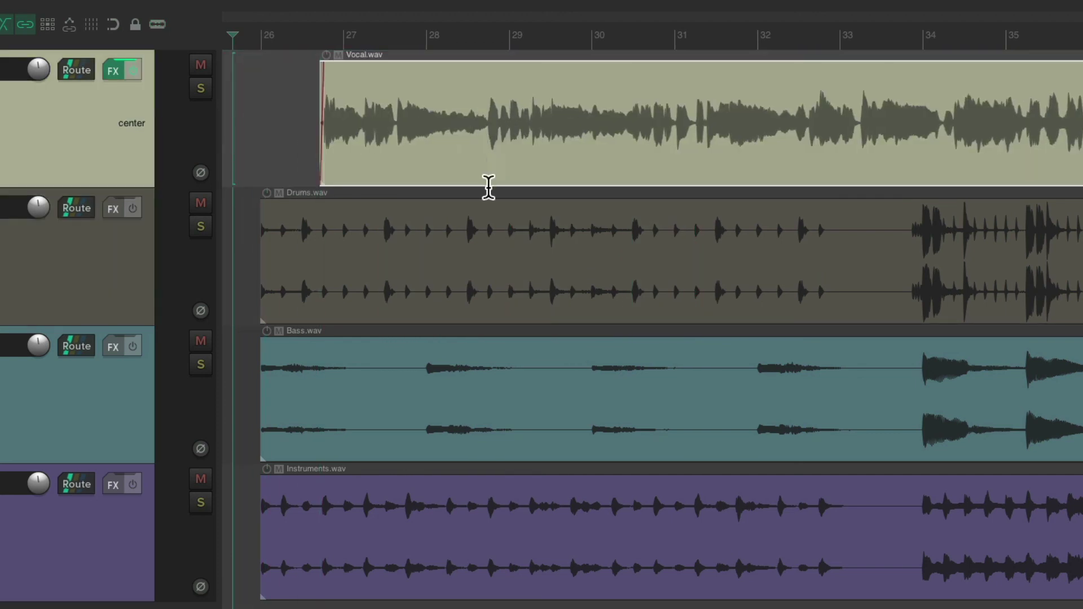
drag(503, 232, 593, 232)
drag(462, 361, 589, 363)
drag(418, 496, 563, 495)
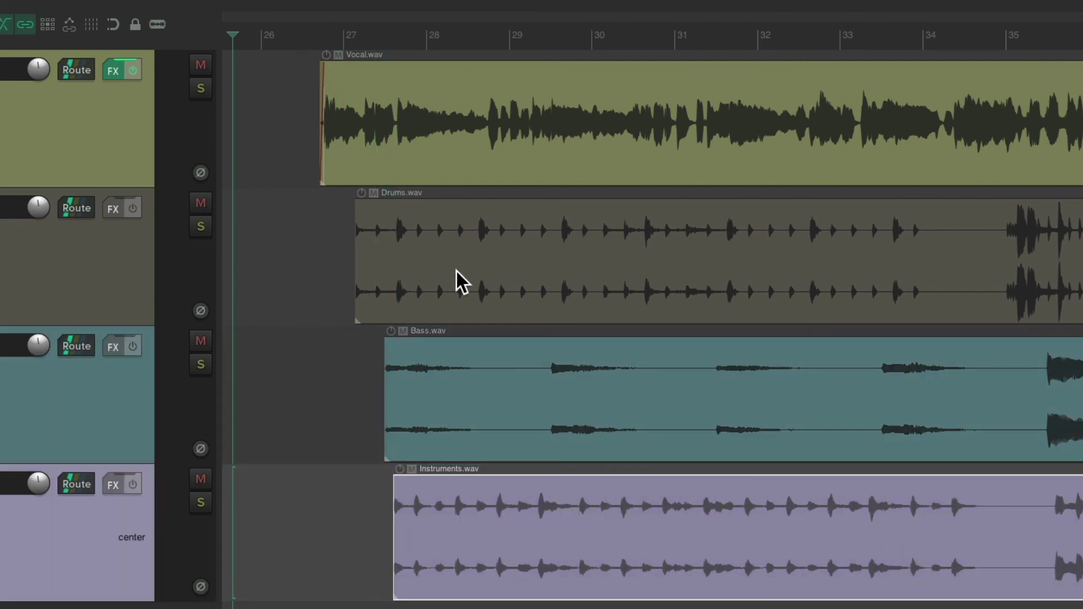